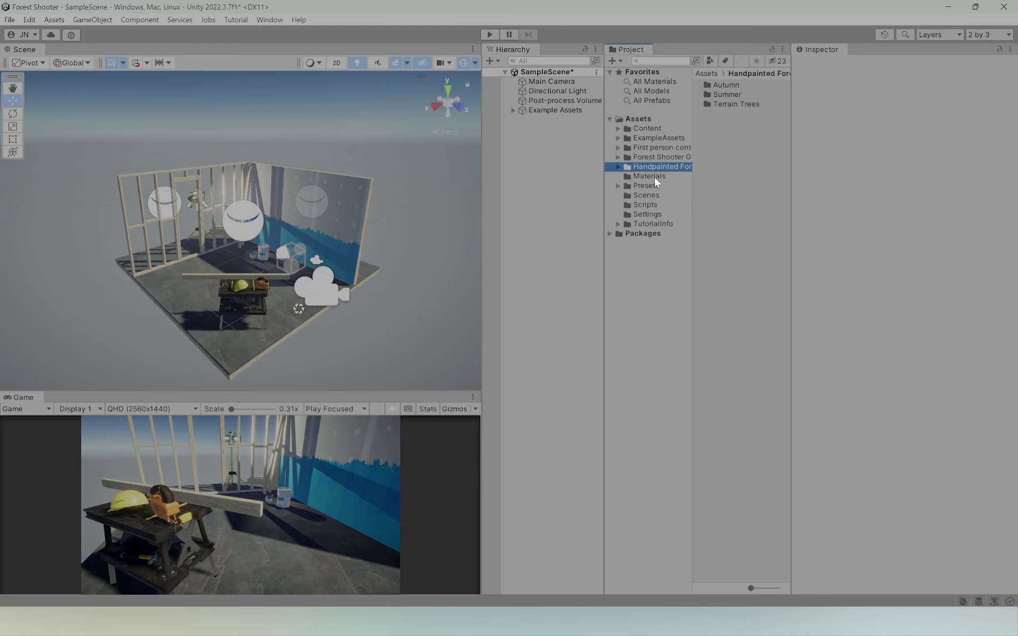
Open the Menu scene from the Scenes folder without saving the changes to SampleScene
{"action": "left_click", "coordinate": [660, 176]}
{"action": "left_click", "coordinate": [650, 194]}
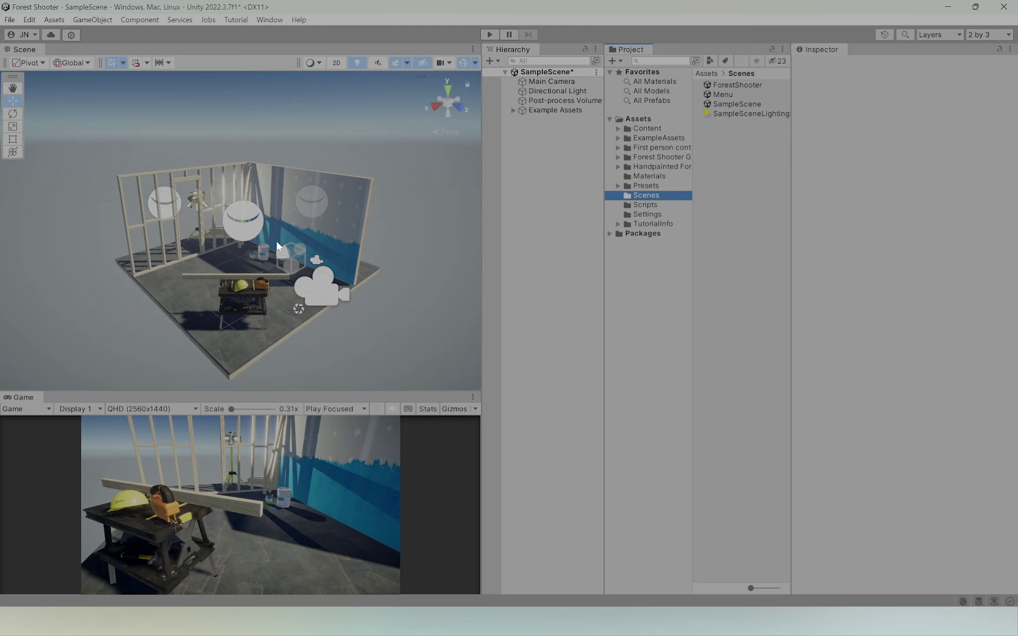
{"action": "right_click_drag", "start_coordinate": [279, 248], "coordinate": [311, 249]}
{"action": "middle_click_drag", "start_coordinate": [249, 291], "coordinate": [253, 264]}
{"action": "scroll", "coordinate": [253, 264], "scroll_direction": "up", "scroll_amount": 5}
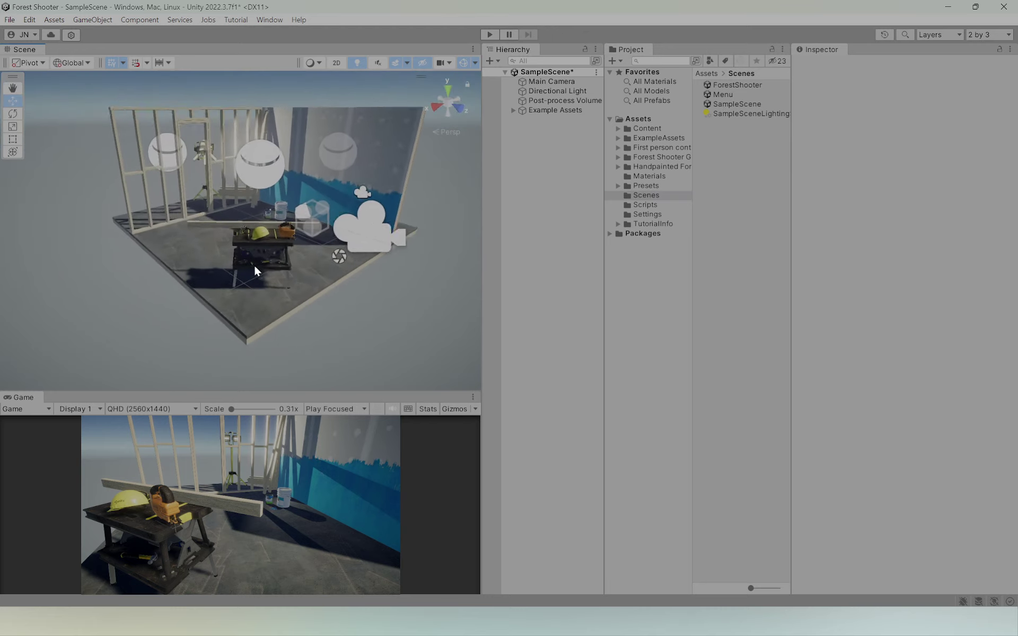
{"action": "scroll", "coordinate": [269, 253], "scroll_direction": "down", "scroll_amount": 5}
{"action": "middle_click_drag", "start_coordinate": [279, 206], "coordinate": [271, 252]}
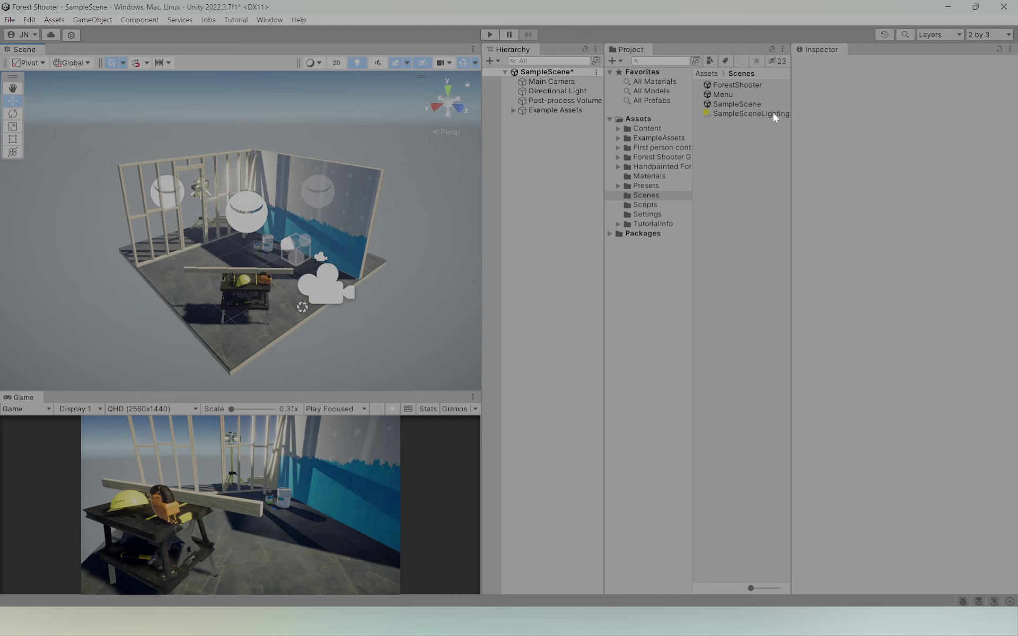
{"action": "left_click", "coordinate": [746, 83]}
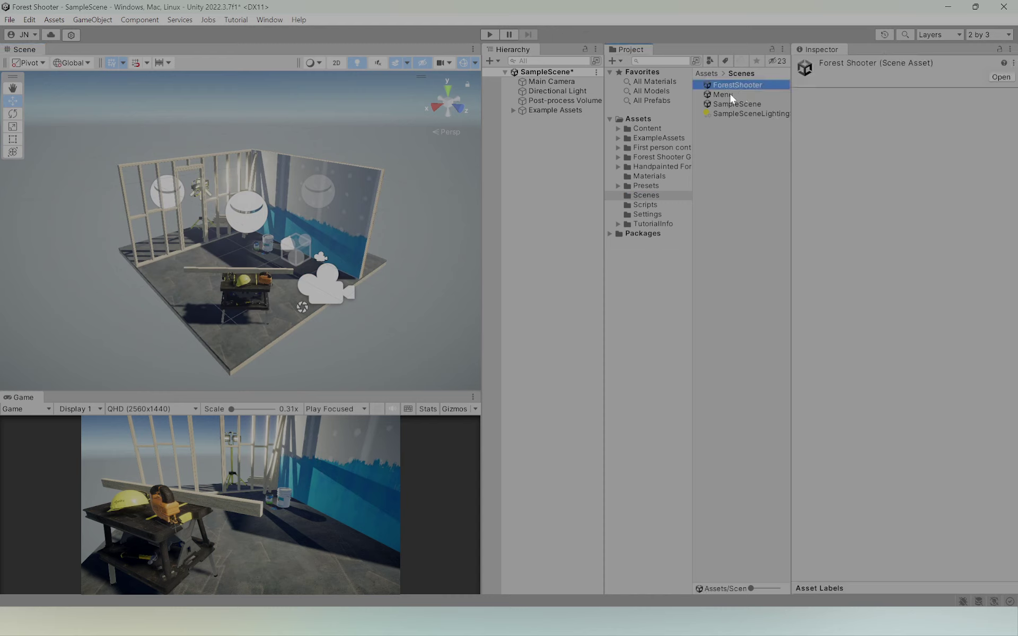
{"action": "left_click", "coordinate": [724, 95]}
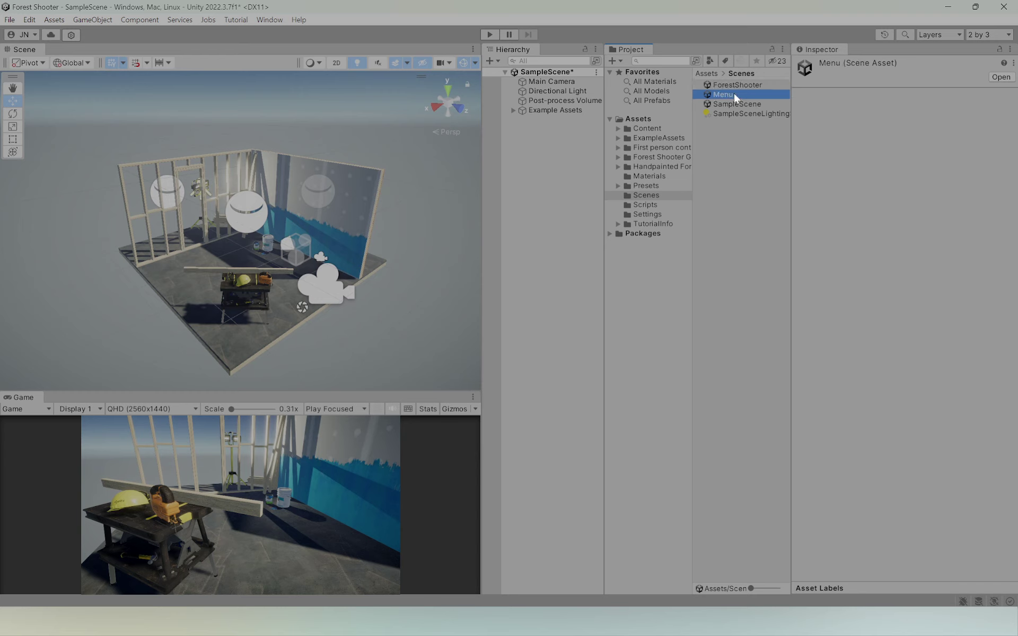
{"action": "double_click", "coordinate": [756, 92]}
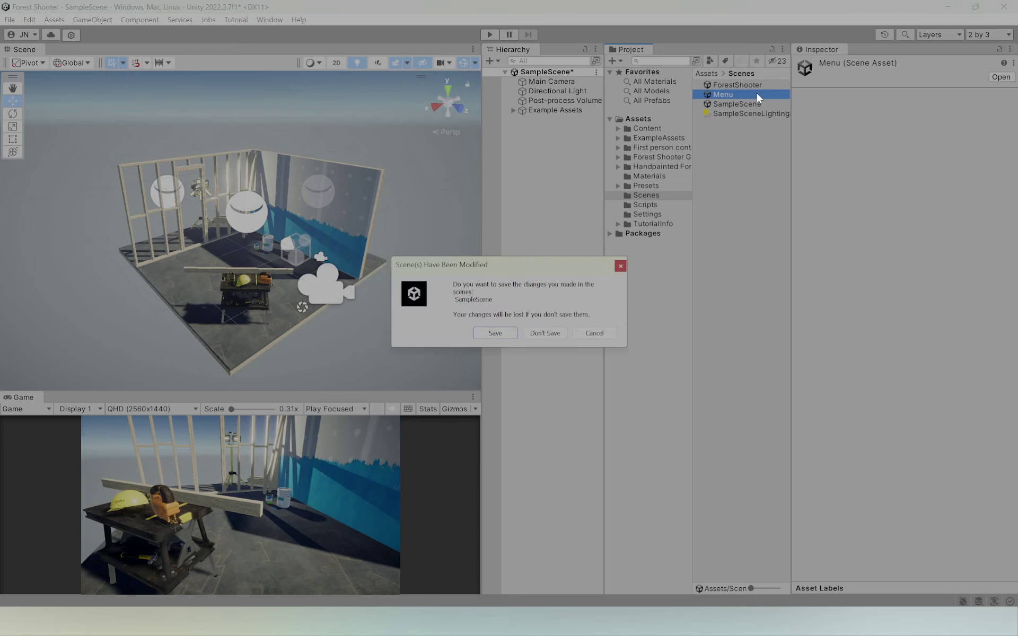
{"action": "left_click", "coordinate": [542, 335]}
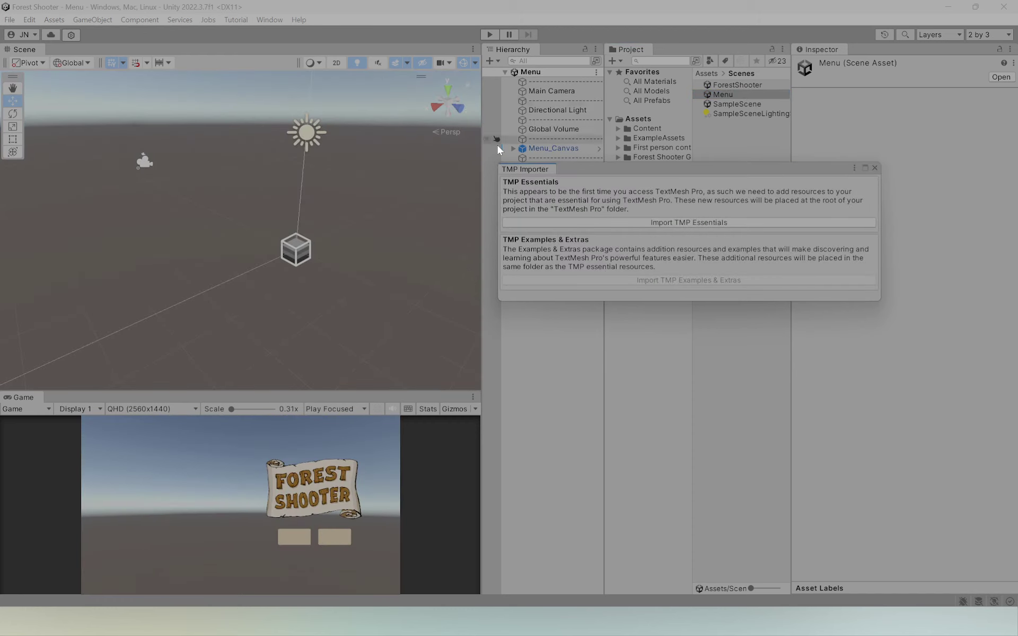
Import the TMP Essentials resources into the project and clear the console log
{"action": "left_click_drag", "start_coordinate": [727, 169], "coordinate": [712, 235]}
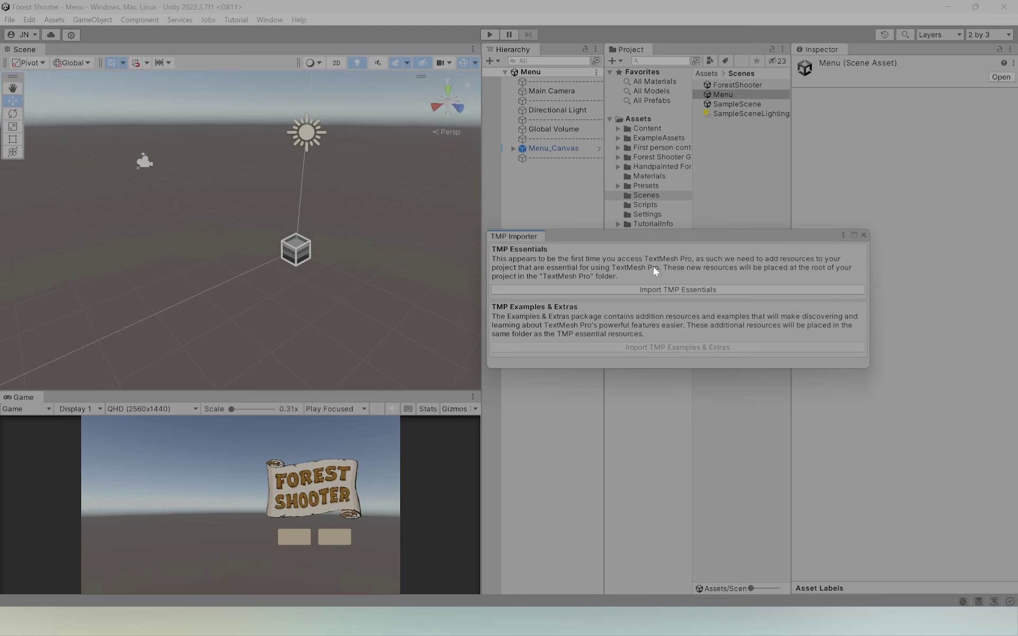
{"action": "left_click", "coordinate": [708, 287]}
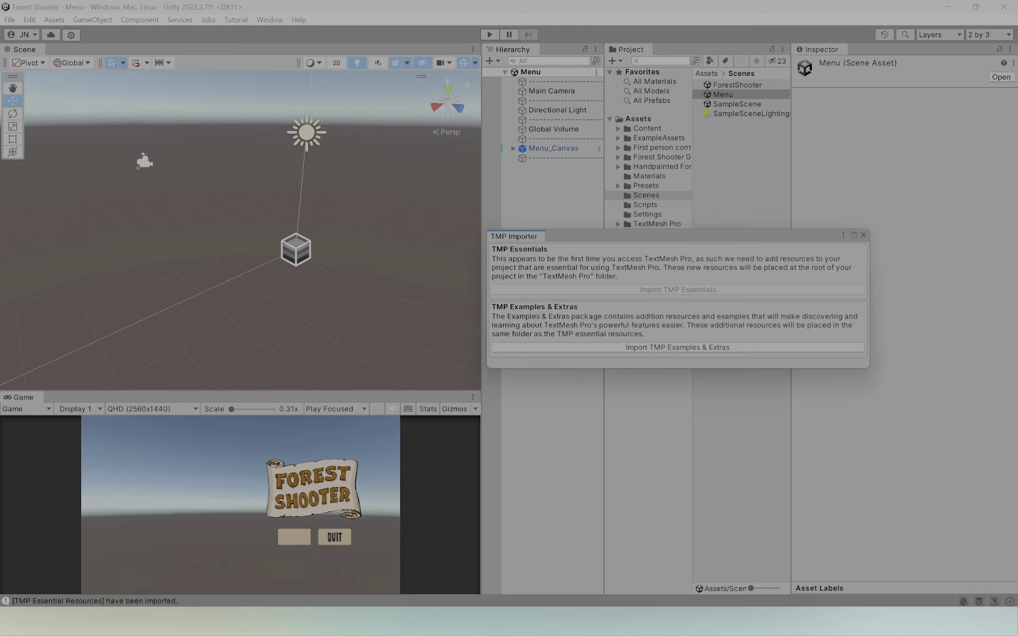
{"action": "left_click", "coordinate": [169, 602]}
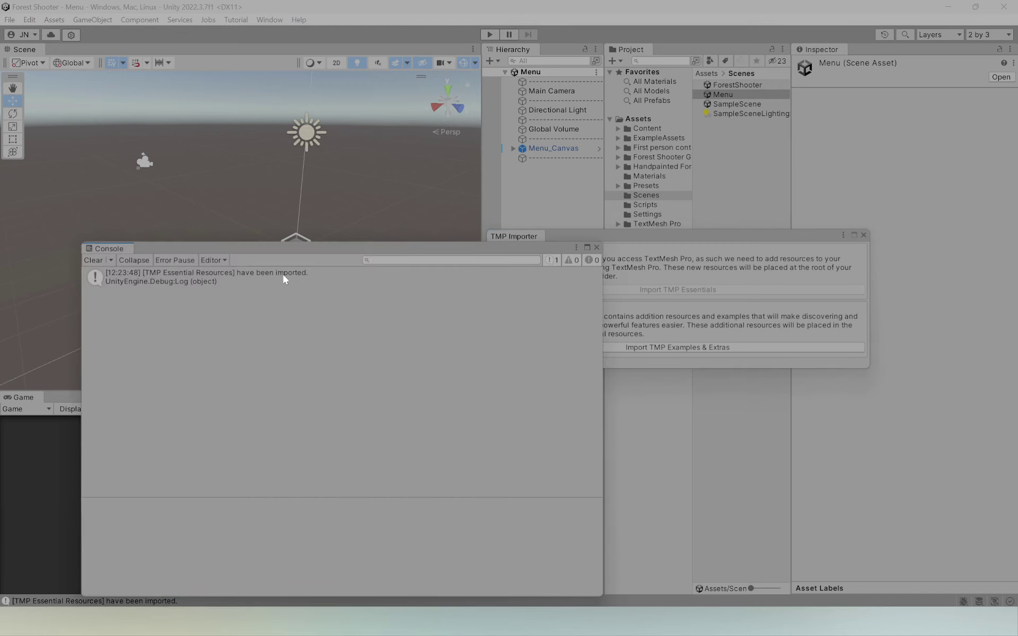
{"action": "left_click", "coordinate": [94, 260]}
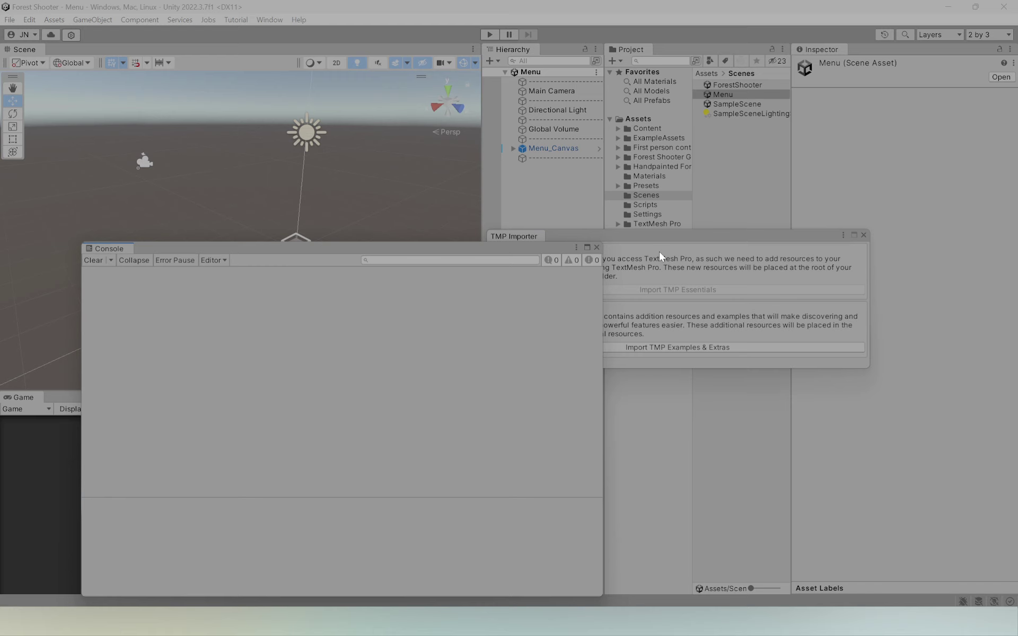
{"action": "left_click", "coordinate": [596, 247]}
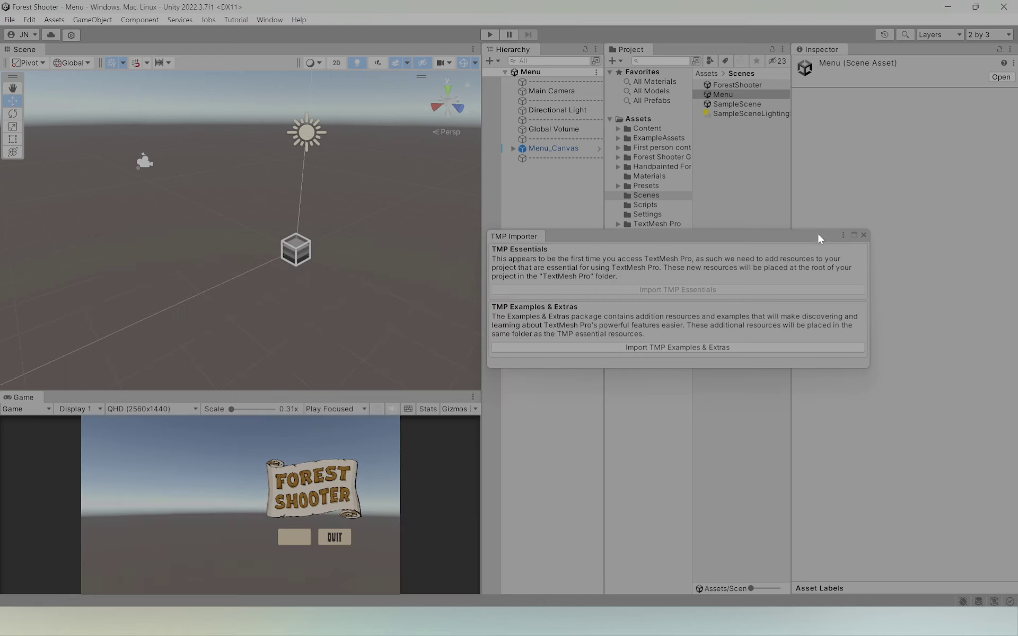
{"action": "left_click", "coordinate": [864, 234]}
{"action": "left_click", "coordinate": [556, 222]}
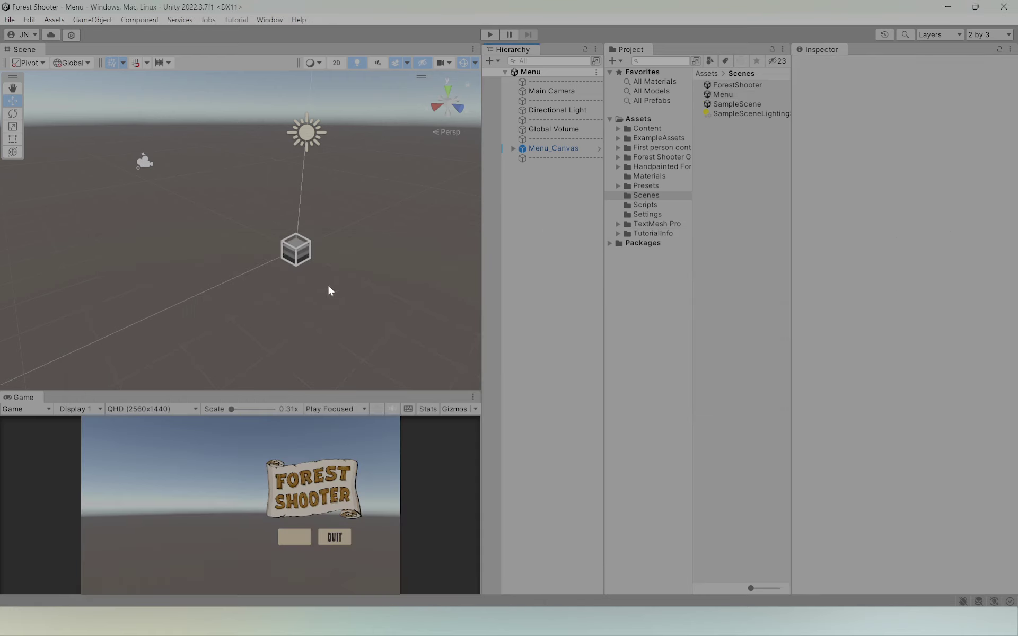
Examine the menu canvas with its logo and two buttons in the scene from the front
{"action": "scroll", "coordinate": [297, 271], "scroll_direction": "down", "scroll_amount": 6}
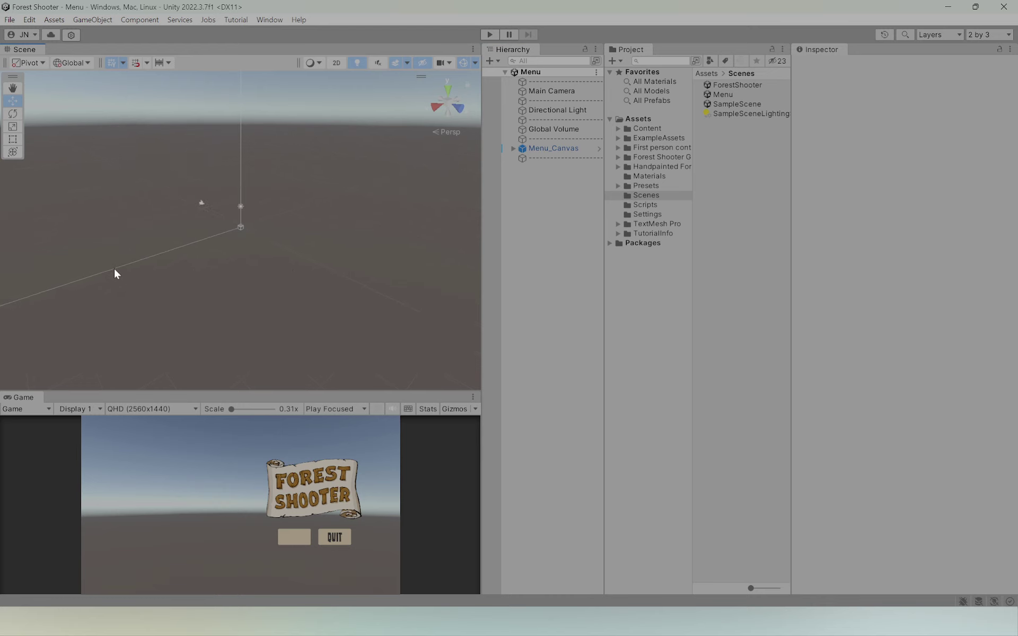
{"action": "middle_click_drag", "start_coordinate": [132, 279], "coordinate": [265, 314]}
{"action": "scroll", "coordinate": [264, 309], "scroll_direction": "down", "scroll_amount": 5}
{"action": "middle_click_drag", "start_coordinate": [192, 239], "coordinate": [252, 330]}
{"action": "scroll", "coordinate": [247, 286], "scroll_direction": "down", "scroll_amount": 10}
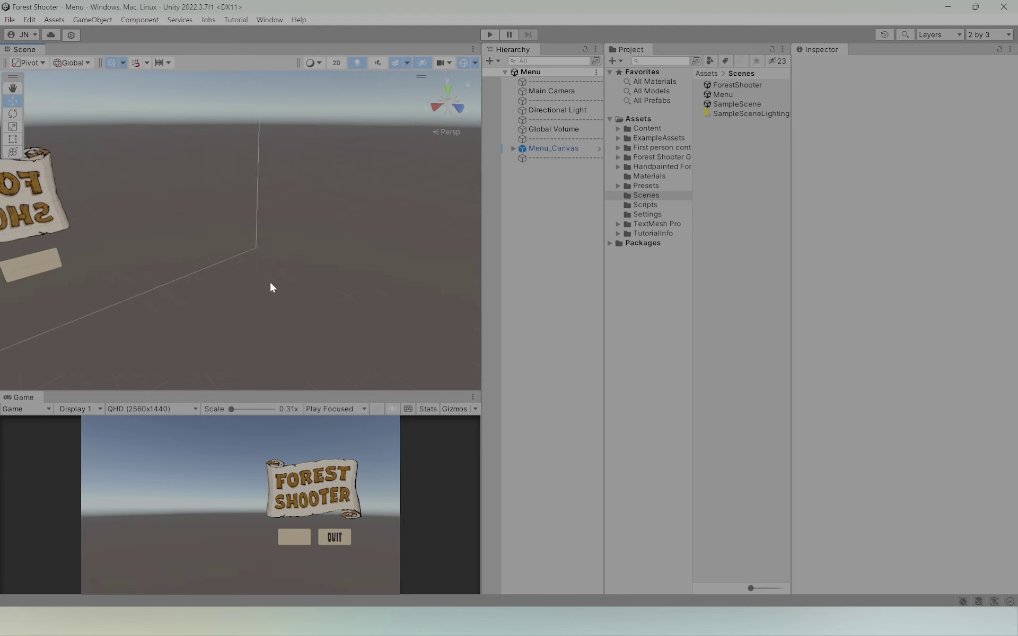
{"action": "scroll", "coordinate": [271, 284], "scroll_direction": "down", "scroll_amount": 5}
{"action": "left_click_drag", "start_coordinate": [95, 268], "coordinate": [358, 280], "text": "alt"}
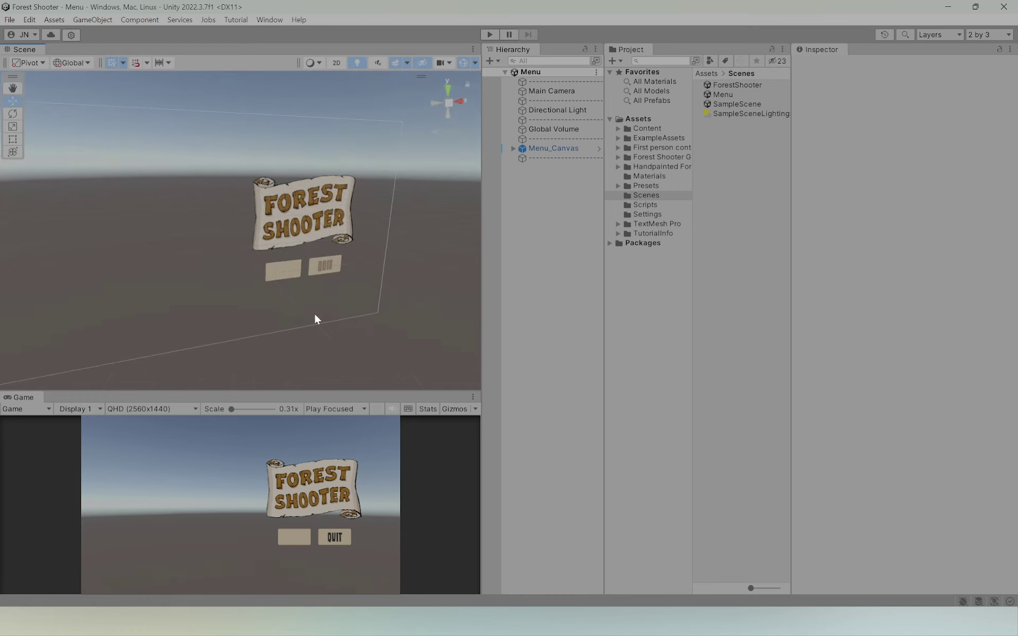
{"action": "scroll", "coordinate": [315, 318], "scroll_direction": "up", "scroll_amount": 10}
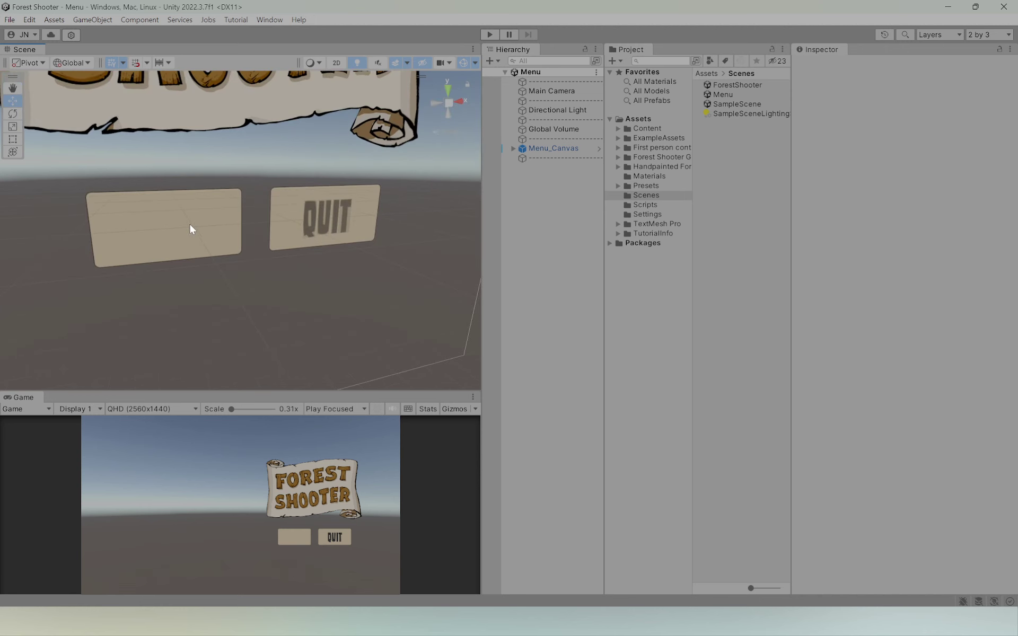
{"action": "left_click", "coordinate": [192, 229]}
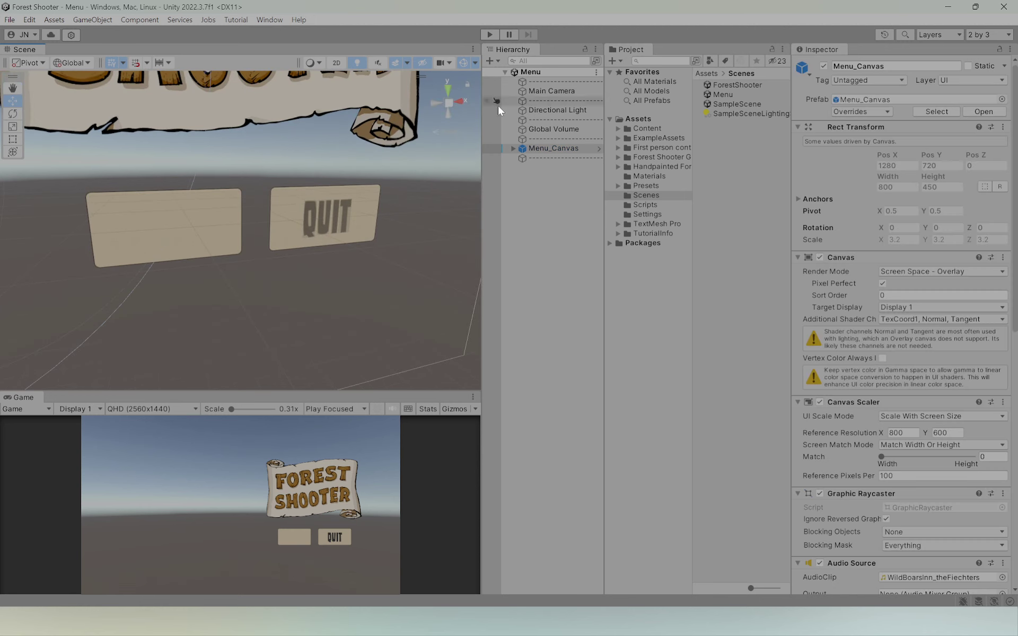
Try moving the Main Camera along the X axis to 997
{"action": "left_click", "coordinate": [551, 91]}
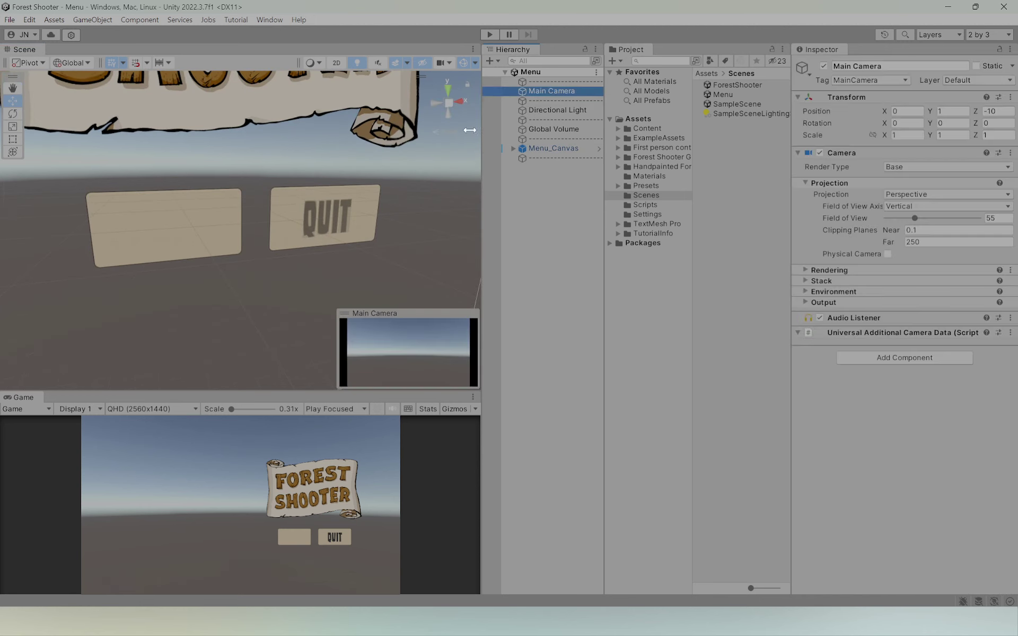
{"action": "scroll", "coordinate": [328, 208], "scroll_direction": "down", "scroll_amount": 8}
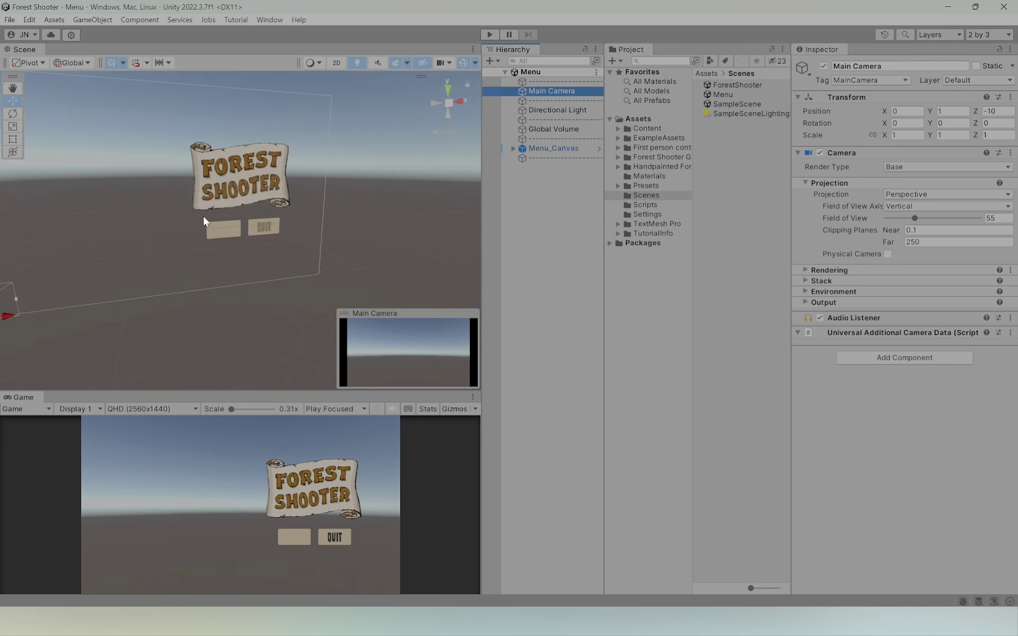
{"action": "scroll", "coordinate": [204, 217], "scroll_direction": "down", "scroll_amount": 3}
{"action": "left_click", "coordinate": [130, 273]}
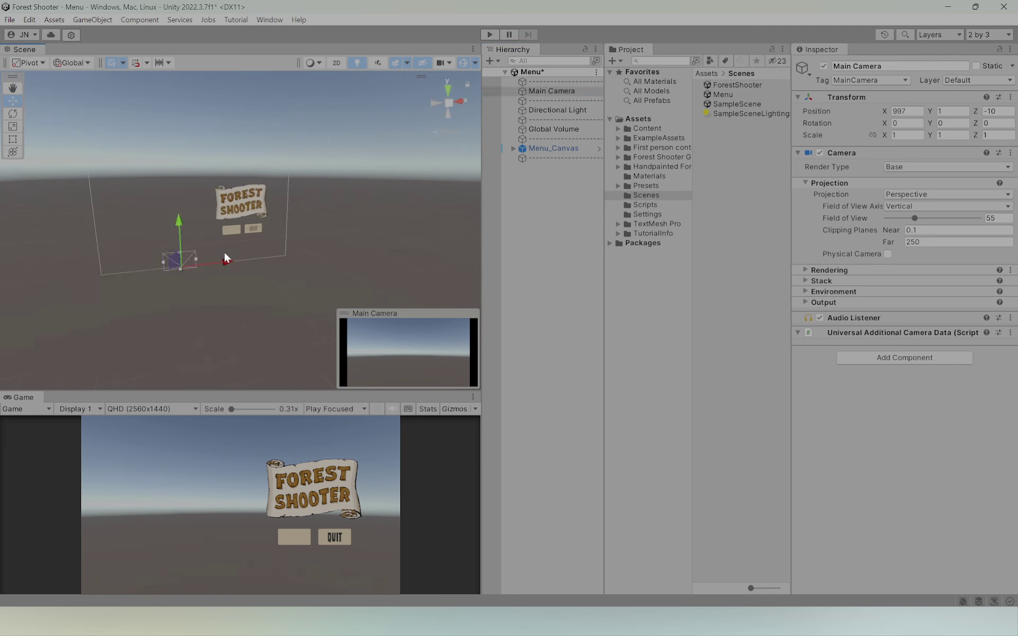
Try rotating the Directional Light freely in the scene, and undo the rotation
{"action": "left_click", "coordinate": [556, 110]}
{"action": "left_click_drag", "start_coordinate": [262, 236], "coordinate": [225, 254], "text": "alt"}
{"action": "key", "text": "e"}
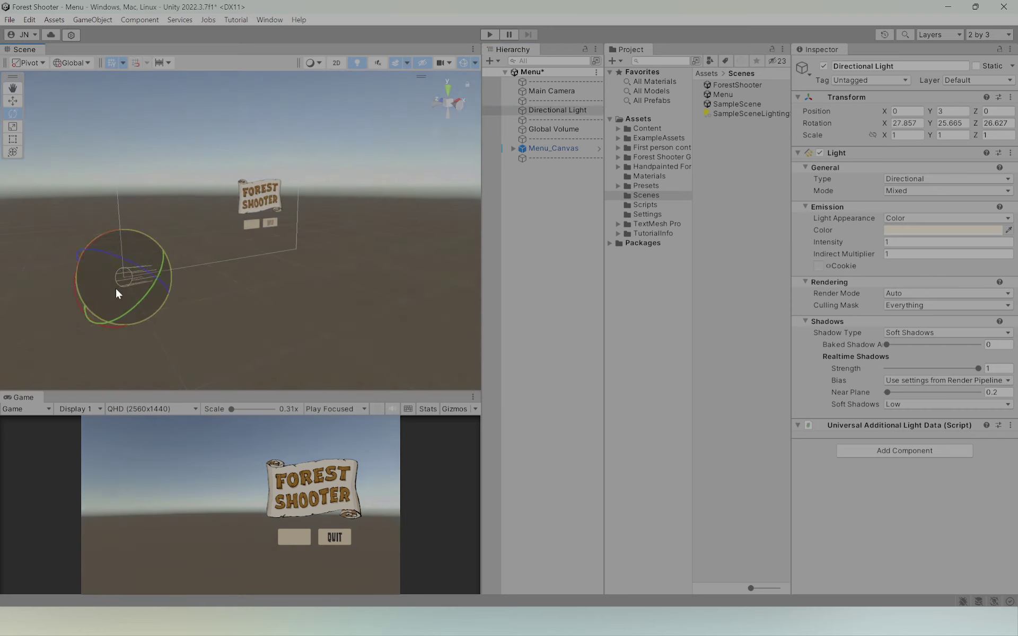
{"action": "key", "text": "w"}
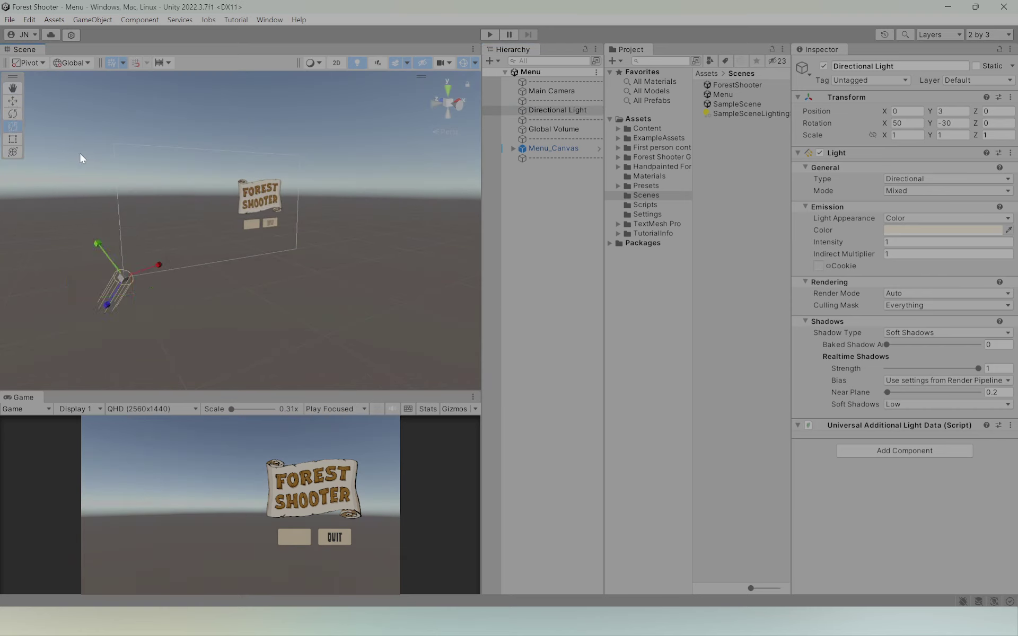
{"action": "key", "text": "e"}
{"action": "key", "text": "w"}
{"action": "key", "text": "e"}
{"action": "left_click_drag", "start_coordinate": [119, 259], "coordinate": [141, 284]}
{"action": "key", "text": "ctrl+z"}
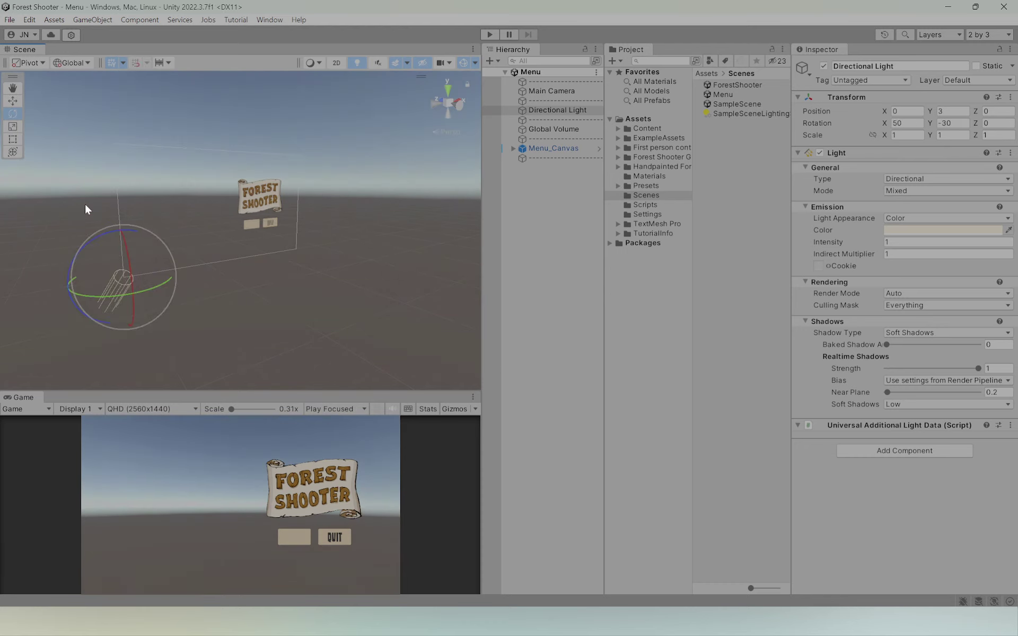
Try rotating the Directional Light with the Rotate tool to about X 6 and Y -5 degrees, and undo it
{"action": "left_click", "coordinate": [14, 102]}
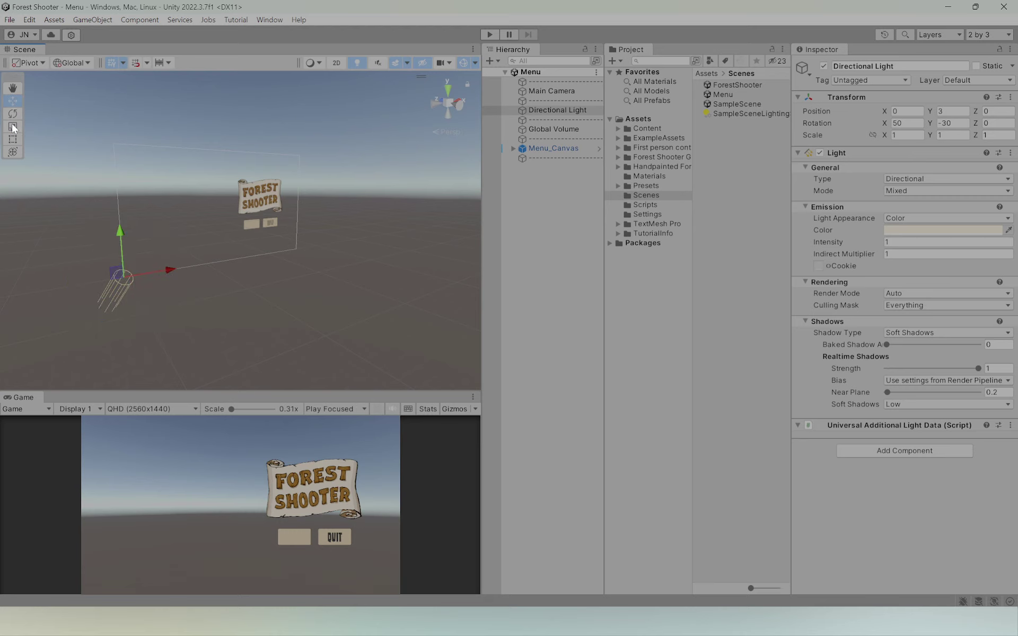
{"action": "left_click", "coordinate": [14, 116]}
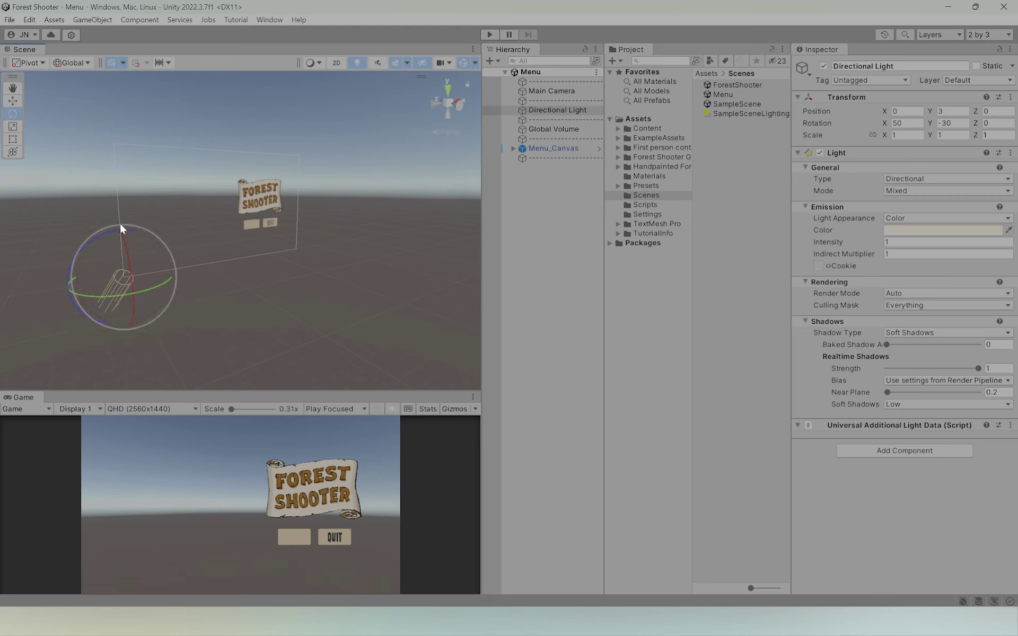
{"action": "left_click_drag", "start_coordinate": [119, 228], "coordinate": [164, 364]}
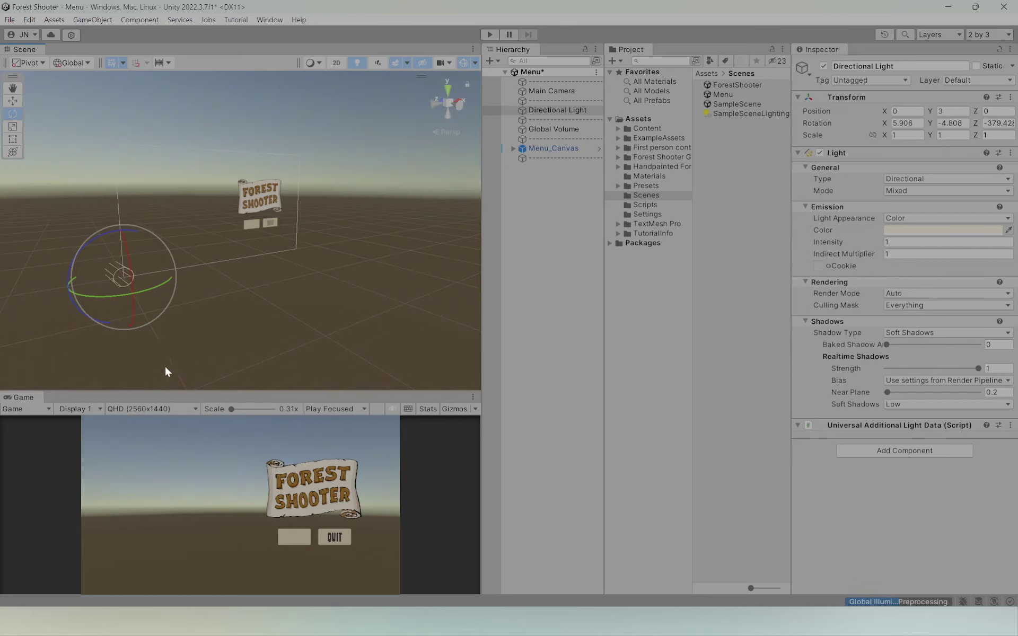
{"action": "key", "text": "ctrl+z"}
Examine the Global Volume and Menu_Canvas components and view the canvas up close in the scene
{"action": "left_click", "coordinate": [562, 129]}
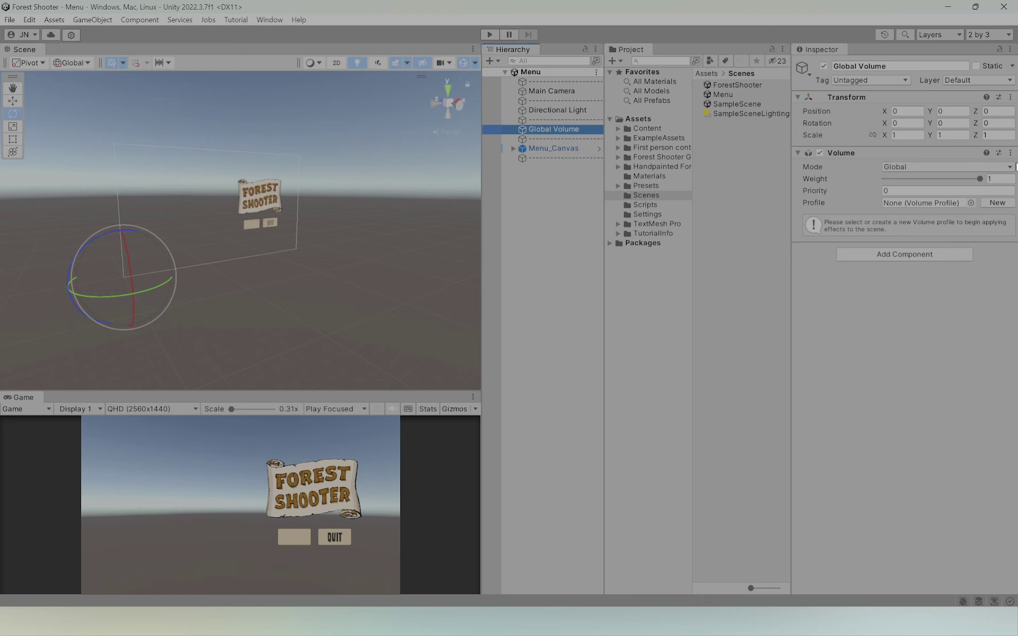
{"action": "left_click", "coordinate": [532, 182]}
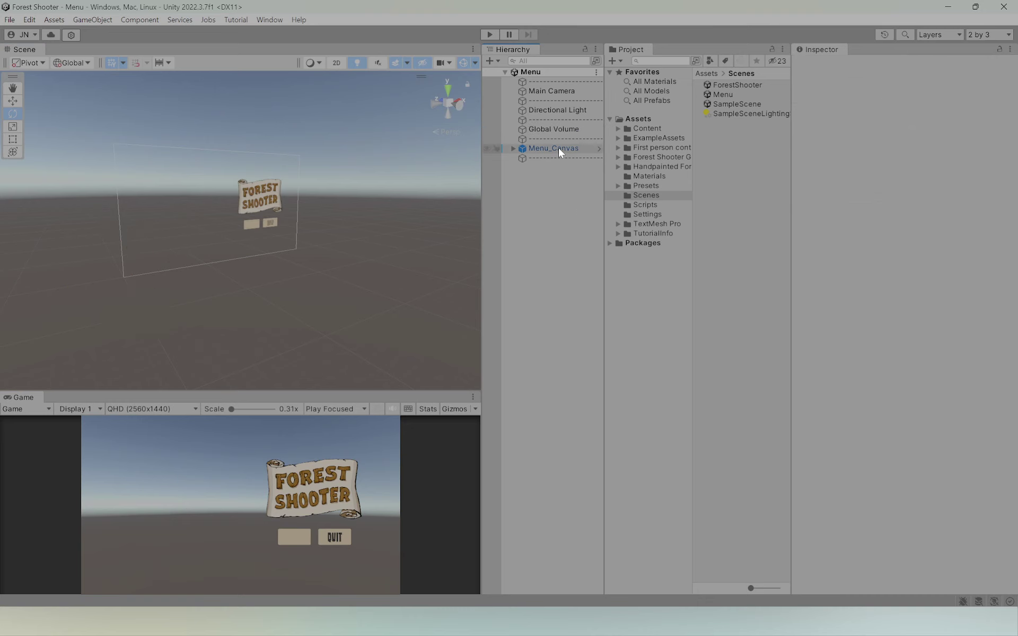
{"action": "left_click", "coordinate": [558, 147]}
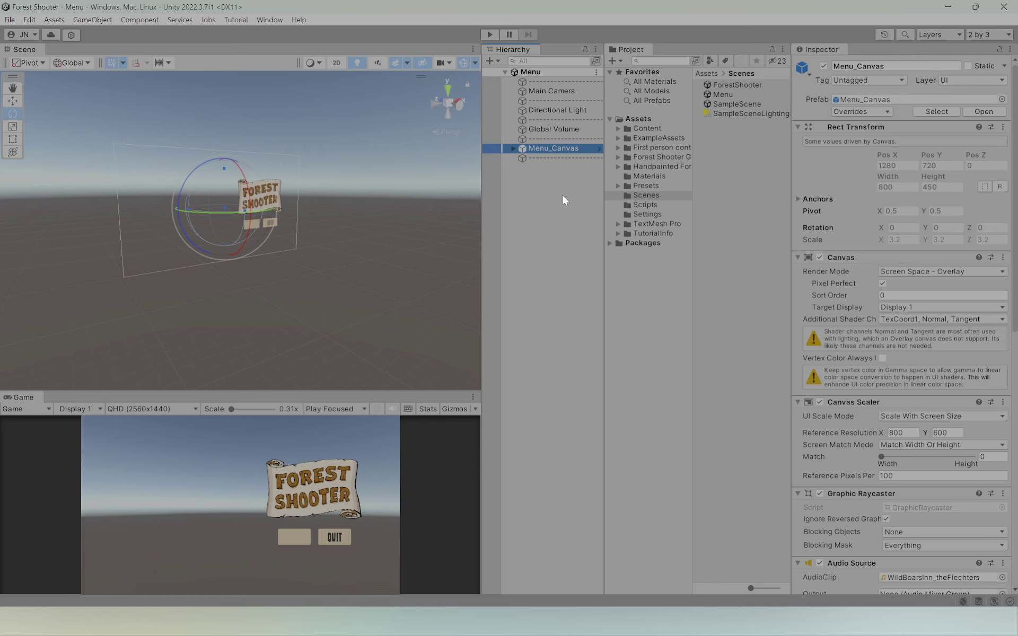
{"action": "left_click", "coordinate": [542, 210]}
{"action": "left_click", "coordinate": [549, 147]}
{"action": "key", "text": "w"}
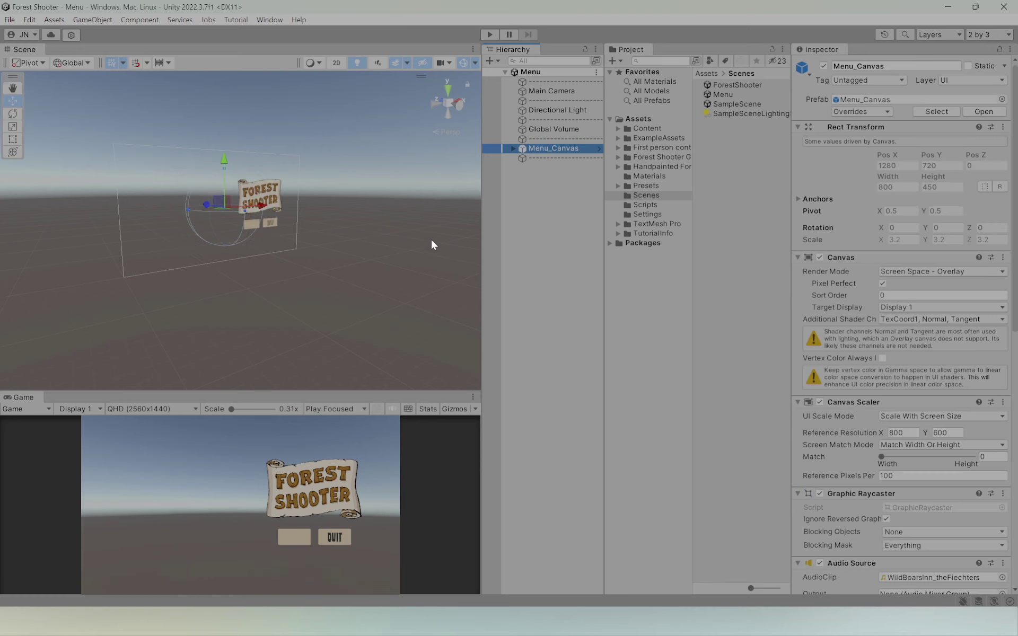
{"action": "scroll", "coordinate": [283, 258], "scroll_direction": "up", "scroll_amount": 5}
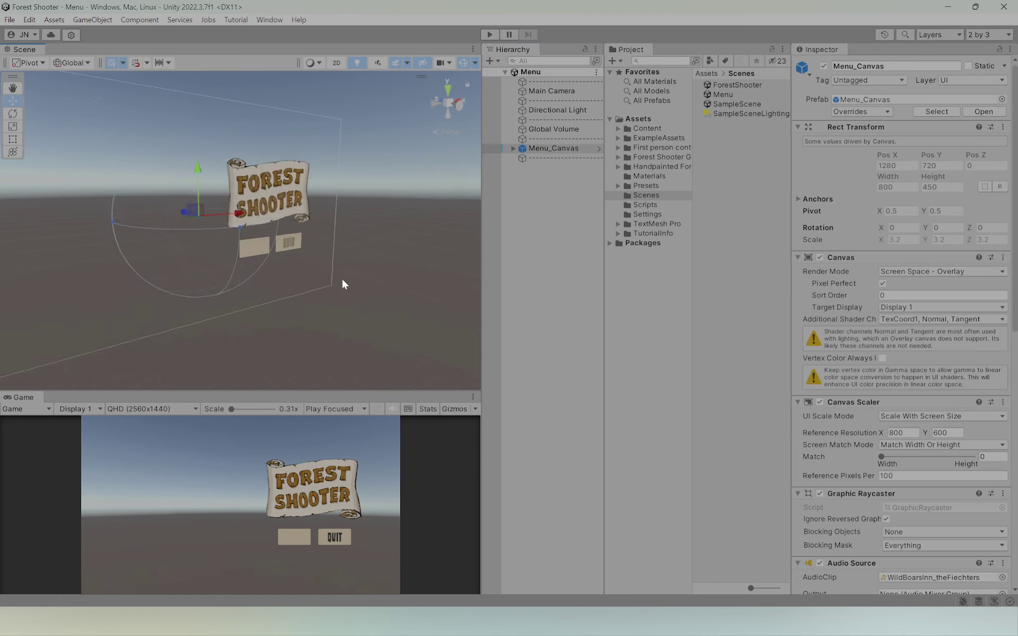
{"action": "left_click_drag", "start_coordinate": [408, 242], "coordinate": [460, 265], "text": "alt"}
{"action": "scroll", "coordinate": [245, 269], "scroll_direction": "up", "scroll_amount": 5}
Expand Menu_Canvas and try moving its Logo slightly, undoing the move
{"action": "left_click", "coordinate": [514, 149]}
{"action": "double_click", "coordinate": [564, 158]}
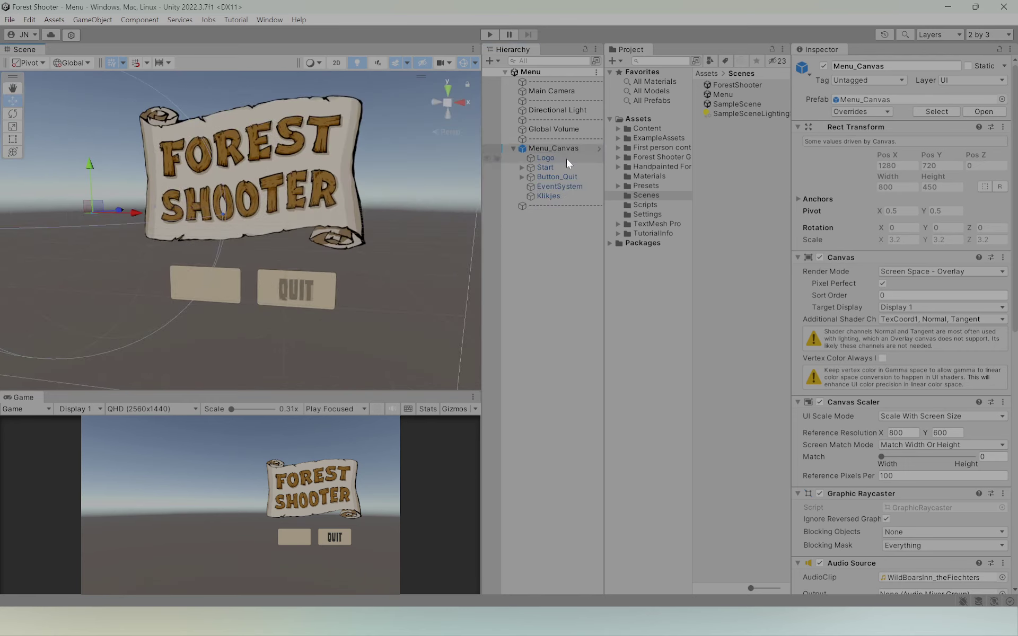
{"action": "mouse_move", "coordinate": [254, 181]}
{"action": "left_mouse_down"}
{"action": "mouse_move", "coordinate": [277, 203]}
{"action": "mouse_move", "coordinate": [262, 164]}
{"action": "left_mouse_up"}
{"action": "key", "text": "ctrl+z"}
Try moving the Start button on the menu canvas, and undo the move
{"action": "left_click", "coordinate": [568, 168]}
{"action": "left_click_drag", "start_coordinate": [212, 276], "coordinate": [187, 292]}
{"action": "key", "text": "ctrl+z"}
Inspect the Start button's Text (TMP) object and the Button_Quit object's properties
{"action": "left_click", "coordinate": [523, 168]}
{"action": "left_click", "coordinate": [542, 177]}
{"action": "key", "text": "ctrl+z"}
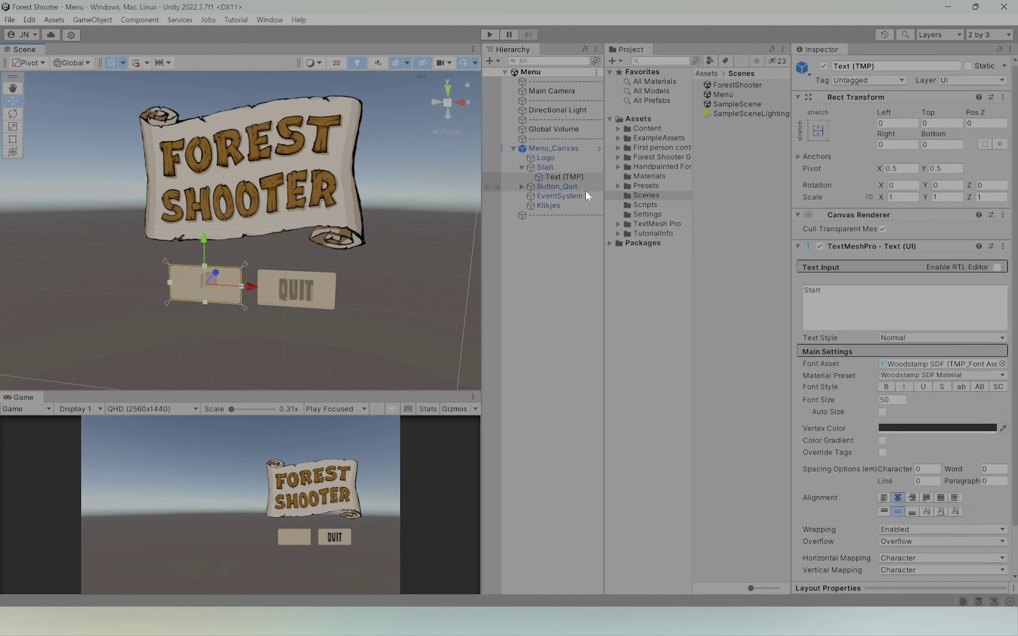
{"action": "left_click", "coordinate": [522, 167]}
{"action": "left_click", "coordinate": [542, 178]}
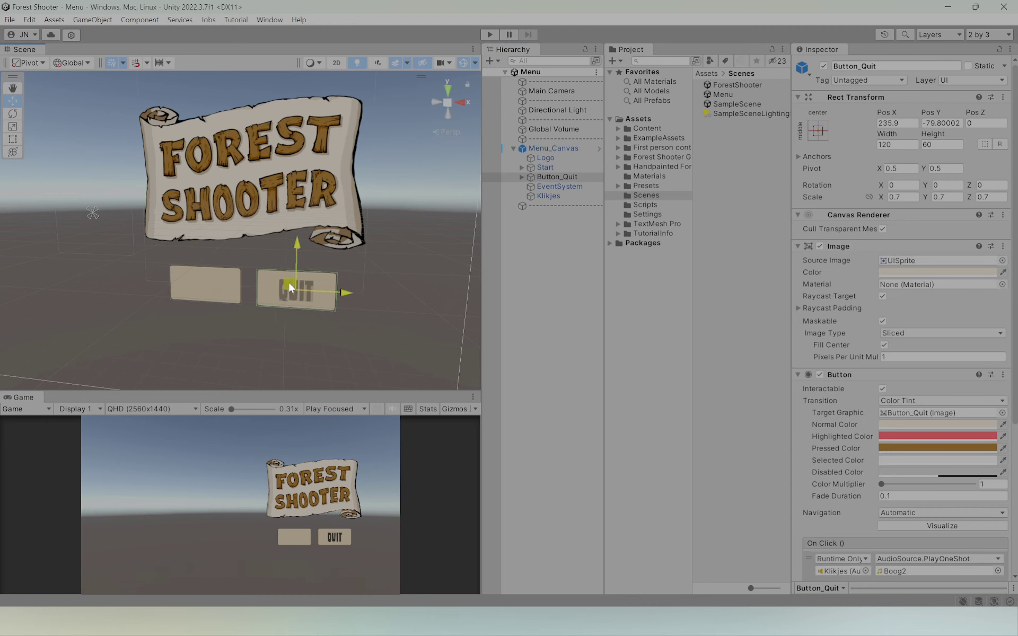
Select the Text (TMP) object under Button_Quit, try moving it, and undo the move
{"action": "left_click", "coordinate": [522, 178]}
{"action": "left_click", "coordinate": [563, 186]}
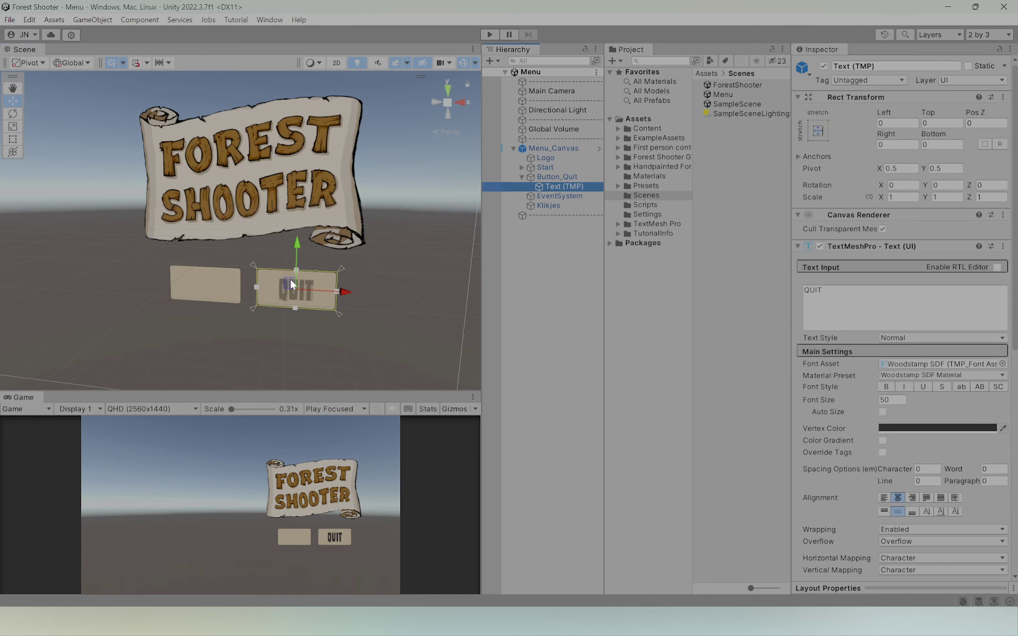
{"action": "left_click_drag", "start_coordinate": [292, 279], "coordinate": [332, 277]}
{"action": "key", "text": "ctrl+z"}
{"action": "left_click", "coordinate": [522, 178]}
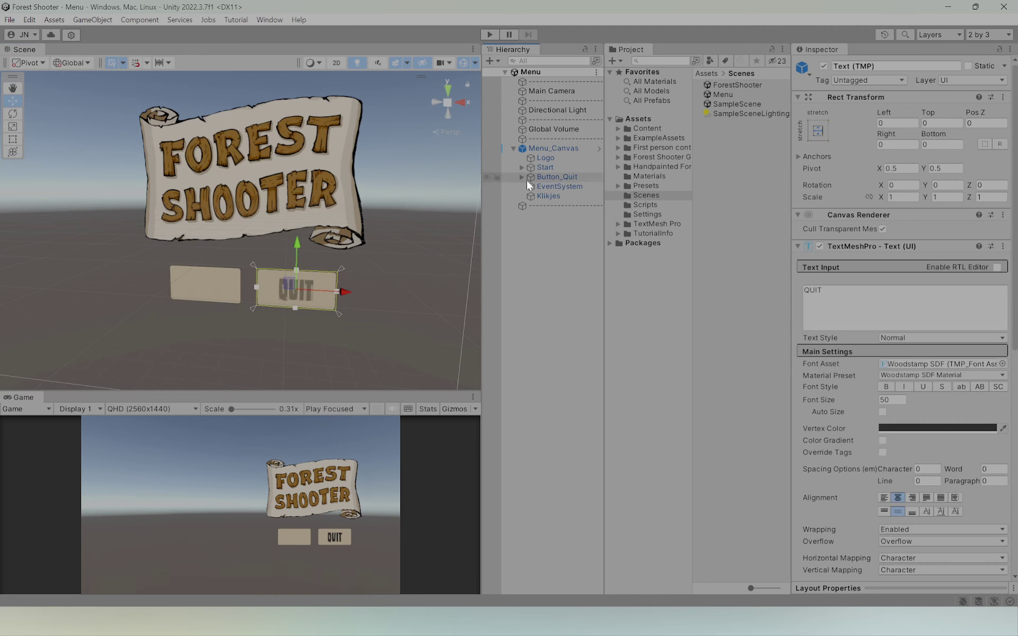
Inspect the EventSystem and Klikjes objects' components and view the whole menu canvas from an angle
{"action": "left_click", "coordinate": [551, 186]}
{"action": "left_click", "coordinate": [554, 195]}
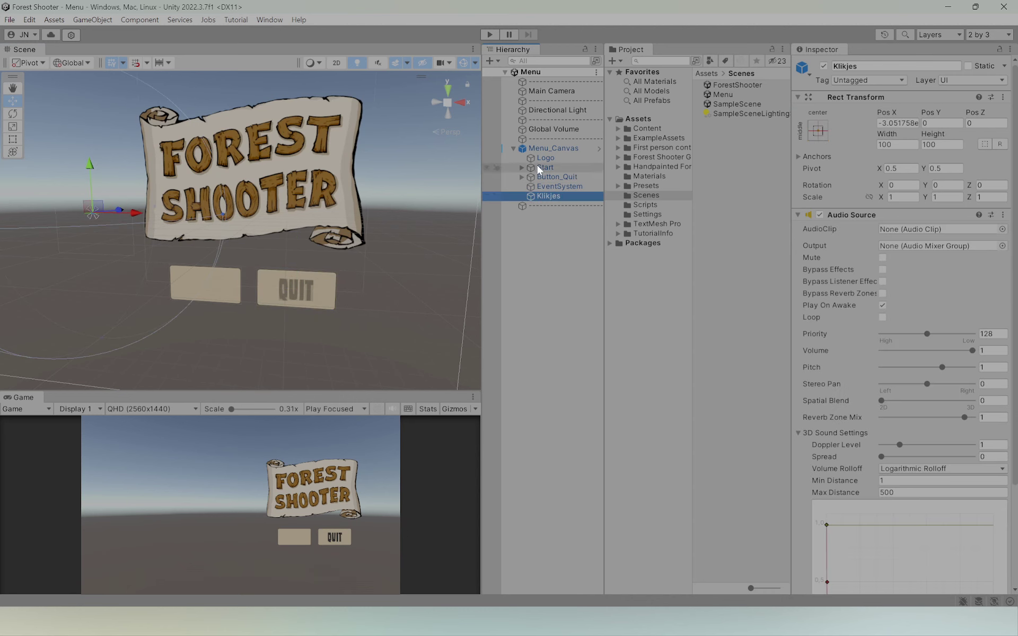
{"action": "scroll", "coordinate": [281, 286], "scroll_direction": "down", "scroll_amount": 2}
{"action": "scroll", "coordinate": [281, 284], "scroll_direction": "down", "scroll_amount": 4}
{"action": "left_click_drag", "start_coordinate": [194, 268], "coordinate": [289, 286], "text": "alt"}
{"action": "left_click_drag", "start_coordinate": [218, 283], "coordinate": [289, 281], "text": "alt"}
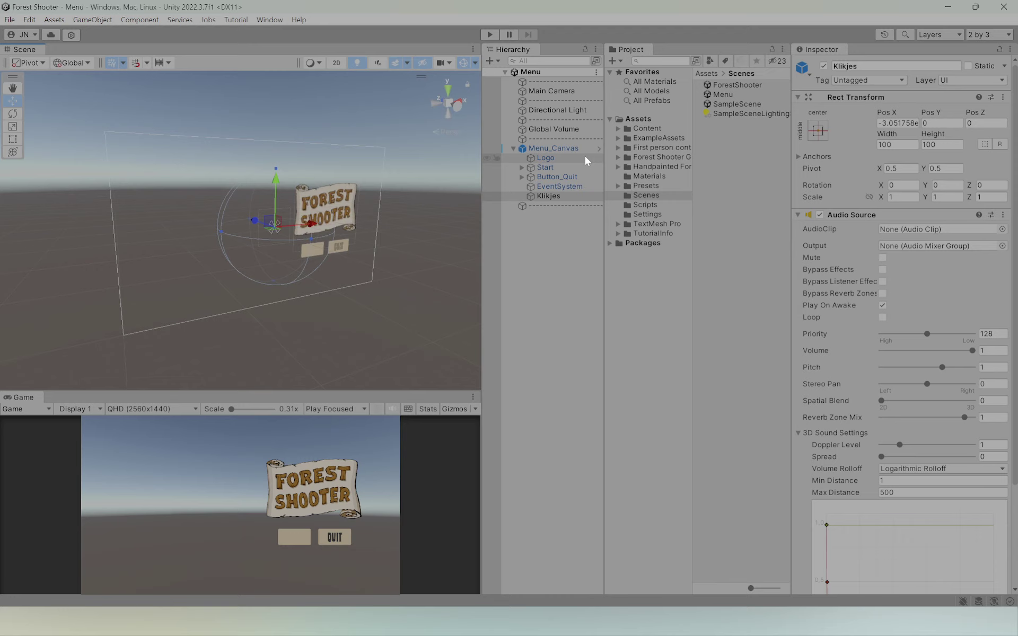
Collapse Menu_Canvas in the hierarchy and open the ForestShooter scene
{"action": "left_click", "coordinate": [514, 148]}
{"action": "left_click", "coordinate": [534, 207]}
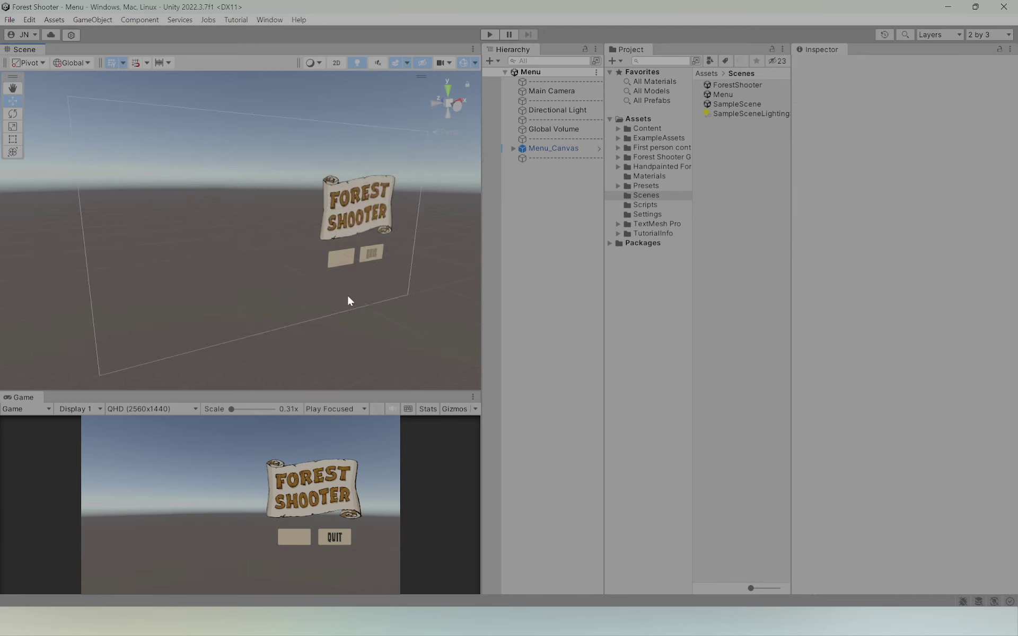
{"action": "left_click_drag", "start_coordinate": [350, 300], "coordinate": [129, 311], "text": "alt"}
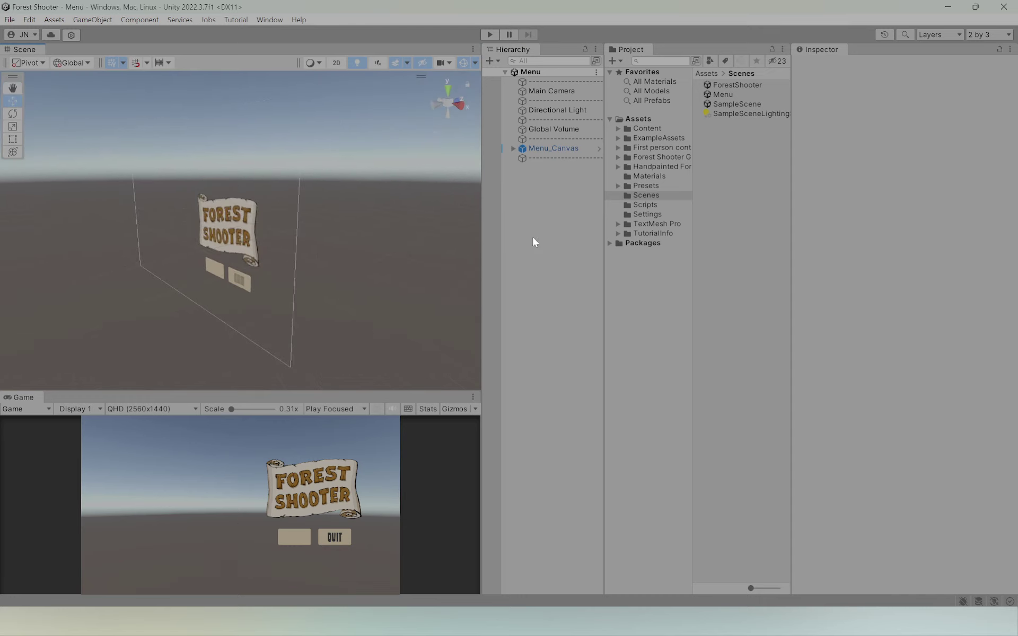
{"action": "left_click_drag", "start_coordinate": [227, 302], "coordinate": [405, 336], "text": "alt"}
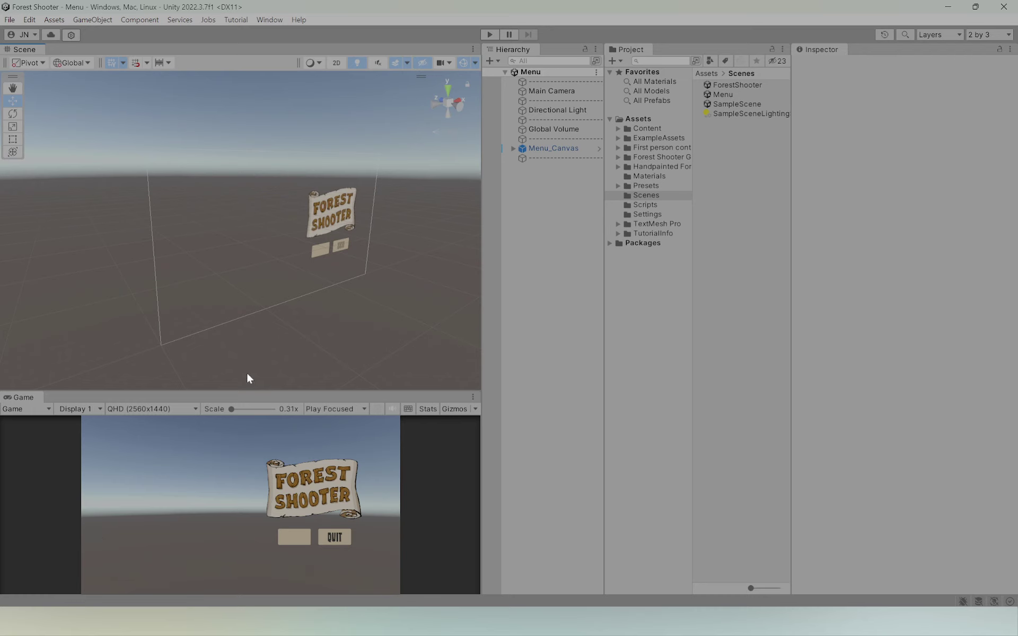
{"action": "left_click_drag", "start_coordinate": [339, 274], "coordinate": [532, 281], "text": "alt"}
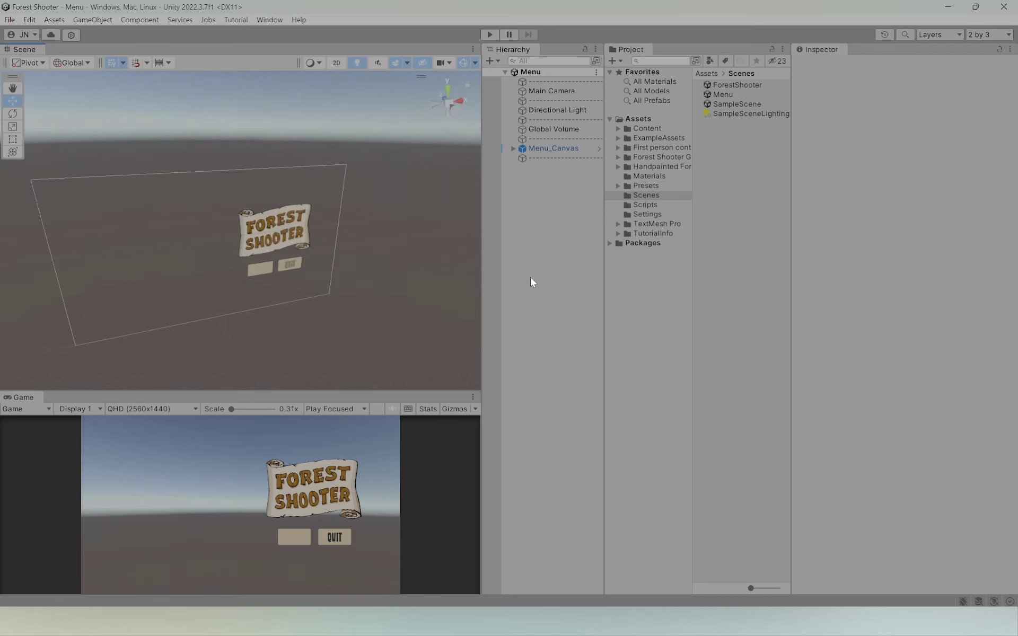
{"action": "left_click", "coordinate": [735, 85]}
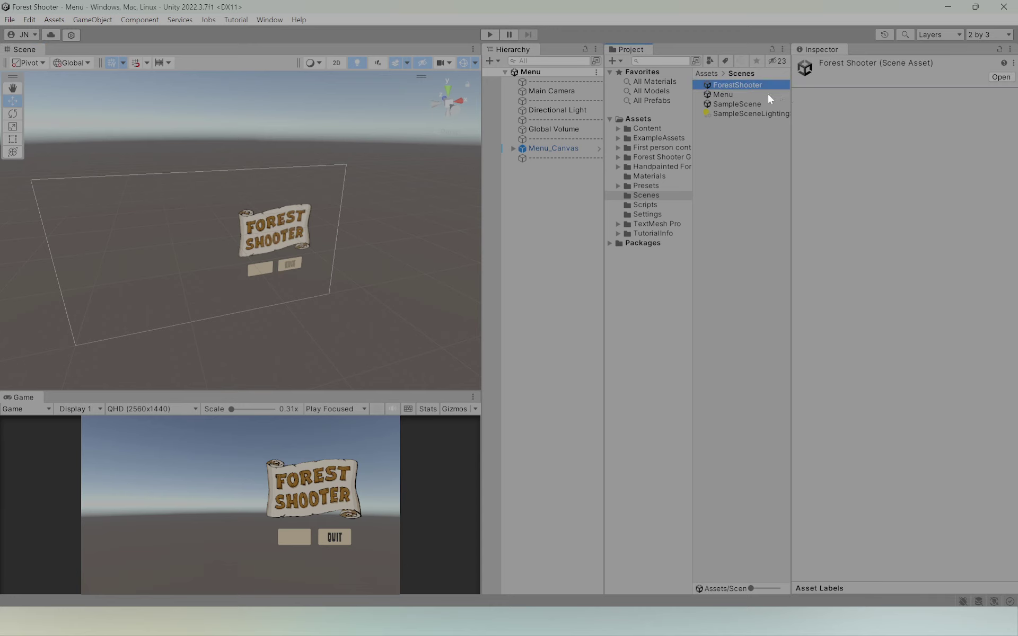
{"action": "double_click", "coordinate": [736, 86]}
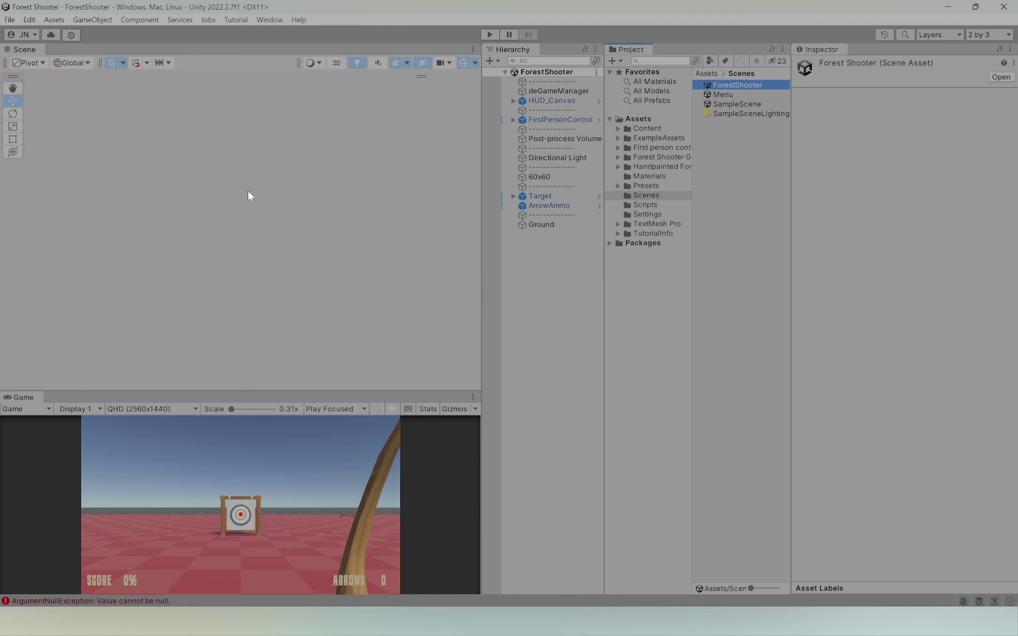
Open the Console and examine the ArgumentNullException entries and their details
{"action": "left_click", "coordinate": [50, 602]}
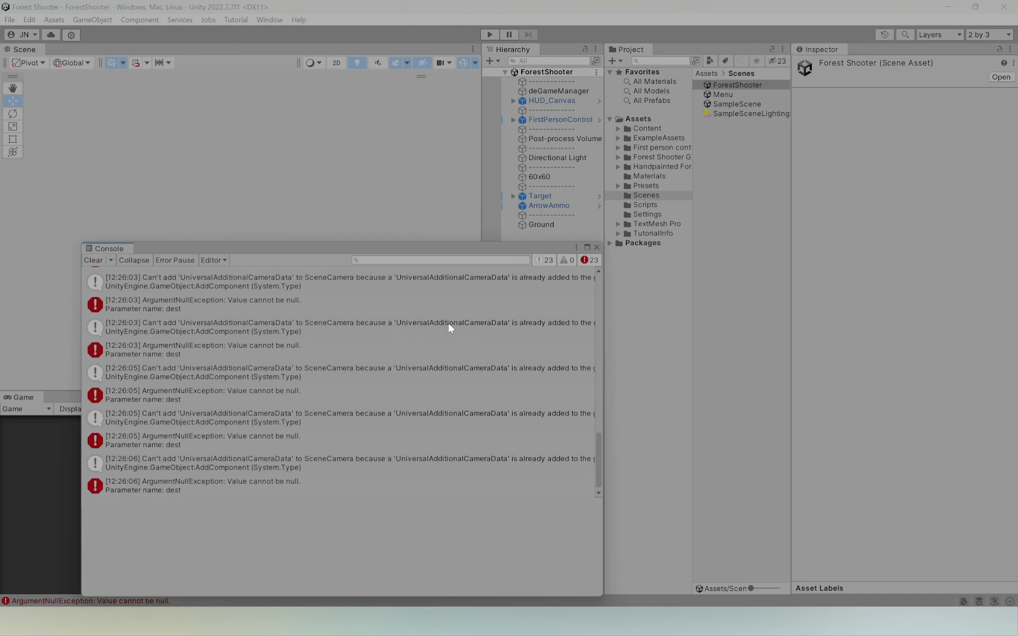
{"action": "left_click", "coordinate": [197, 375]}
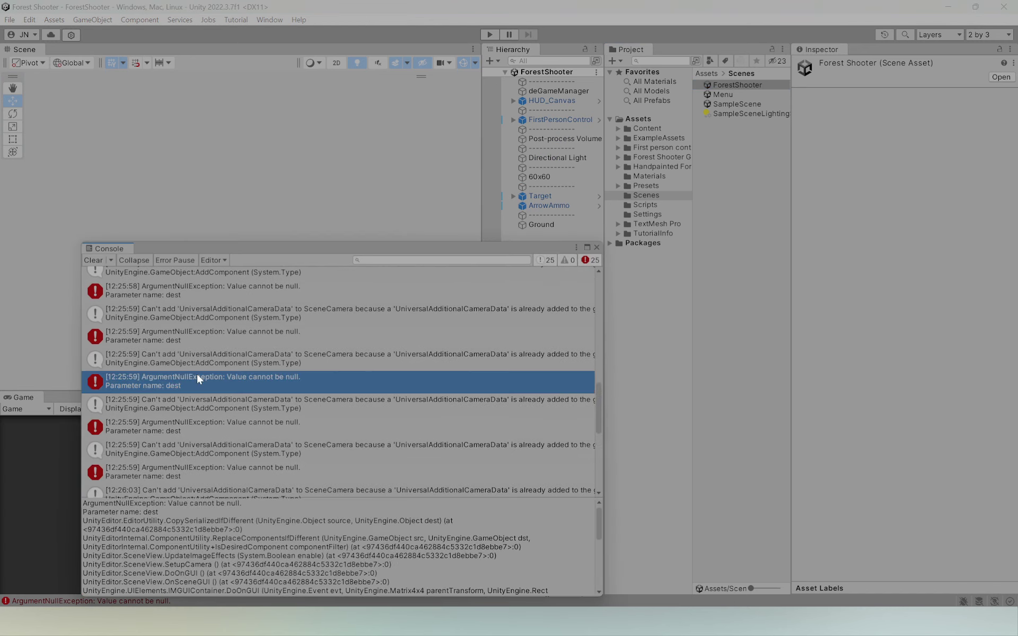
{"action": "scroll", "coordinate": [205, 398], "scroll_direction": "down", "scroll_amount": 2}
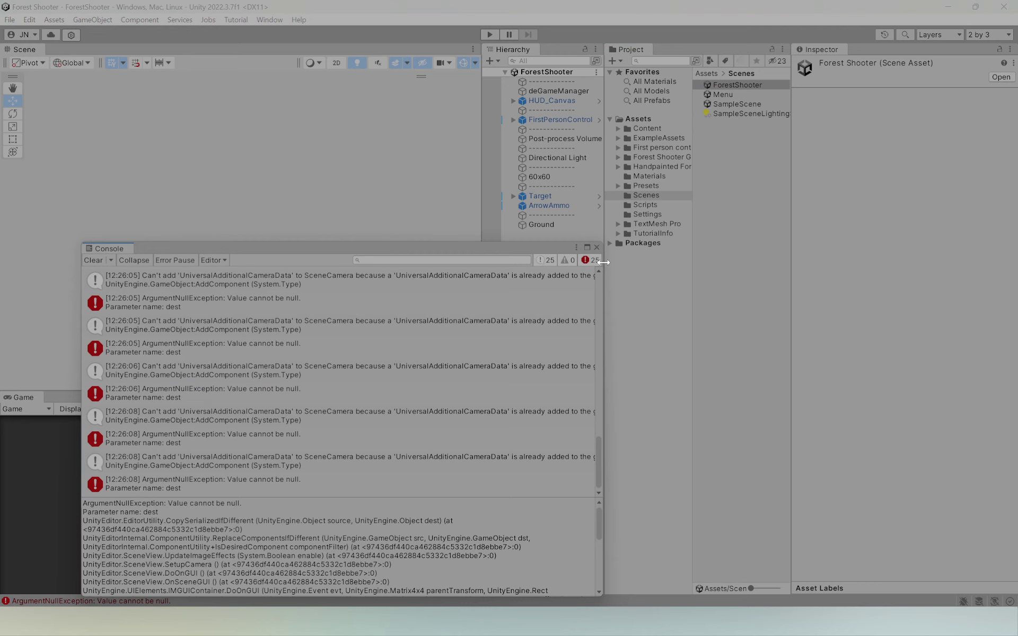
{"action": "left_click", "coordinate": [483, 342]}
{"action": "left_click", "coordinate": [409, 401]}
{"action": "left_click", "coordinate": [383, 436]}
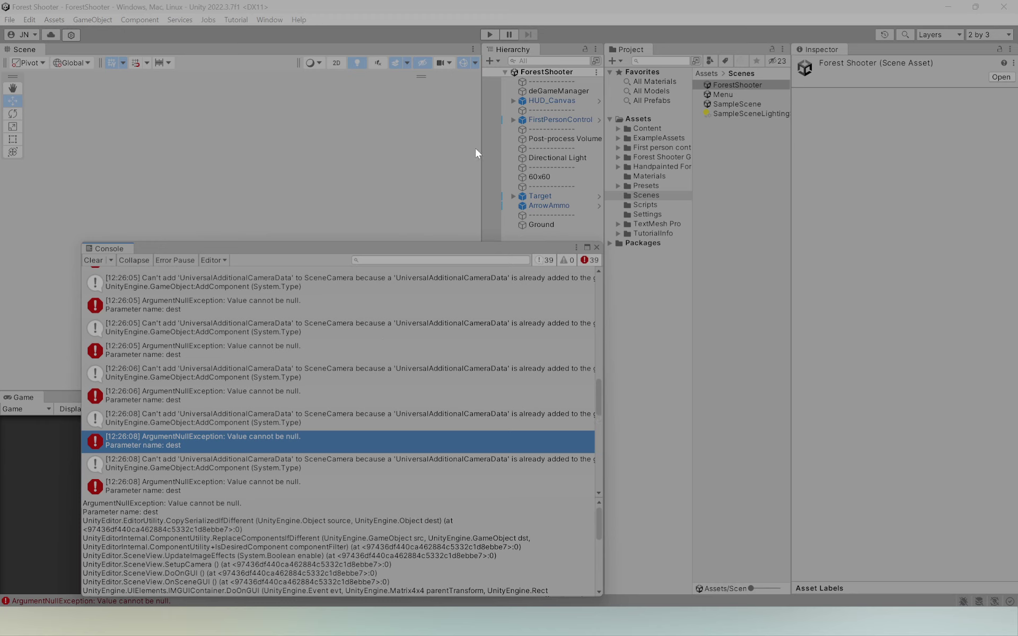
{"action": "scroll", "coordinate": [276, 340], "scroll_direction": "down", "scroll_amount": 10}
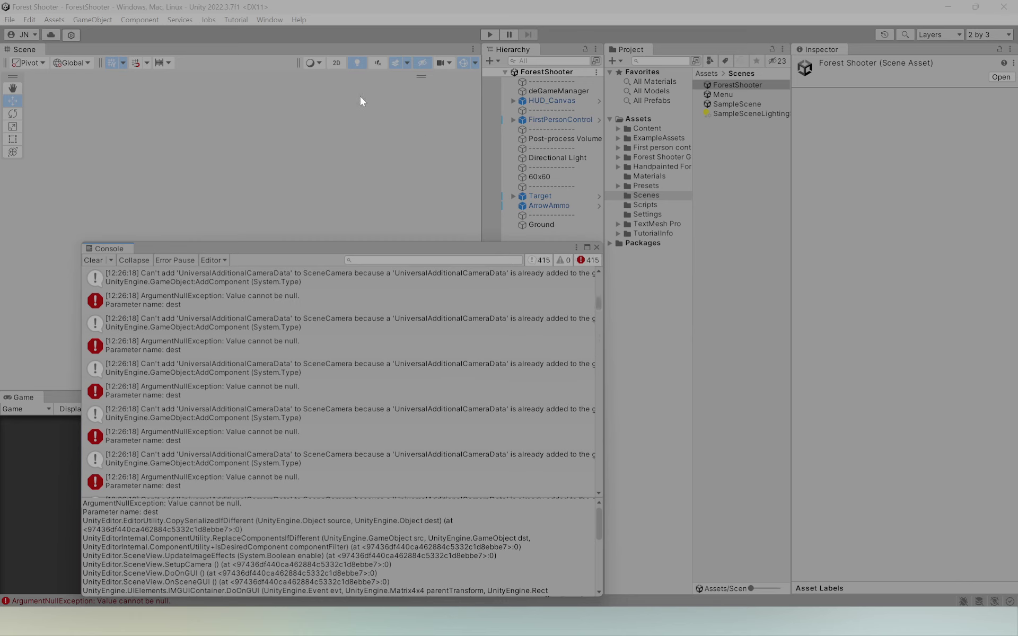
Turn off Post Processing in the scene view effects and clear the console messages
{"action": "left_click", "coordinate": [407, 63]}
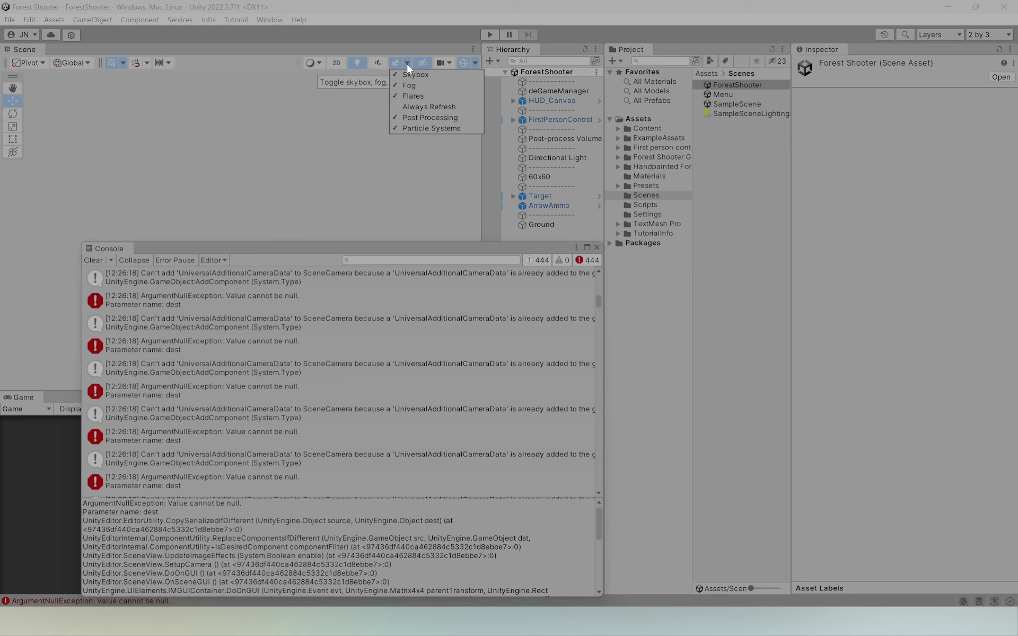
{"action": "left_click", "coordinate": [434, 118]}
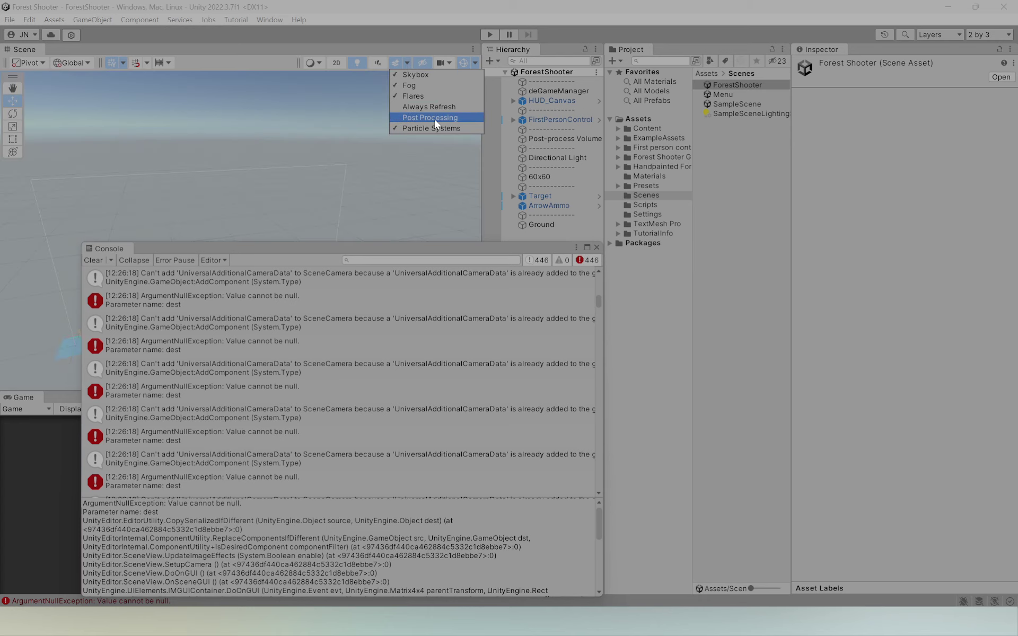
{"action": "scroll", "coordinate": [374, 355], "scroll_direction": "down", "scroll_amount": 3}
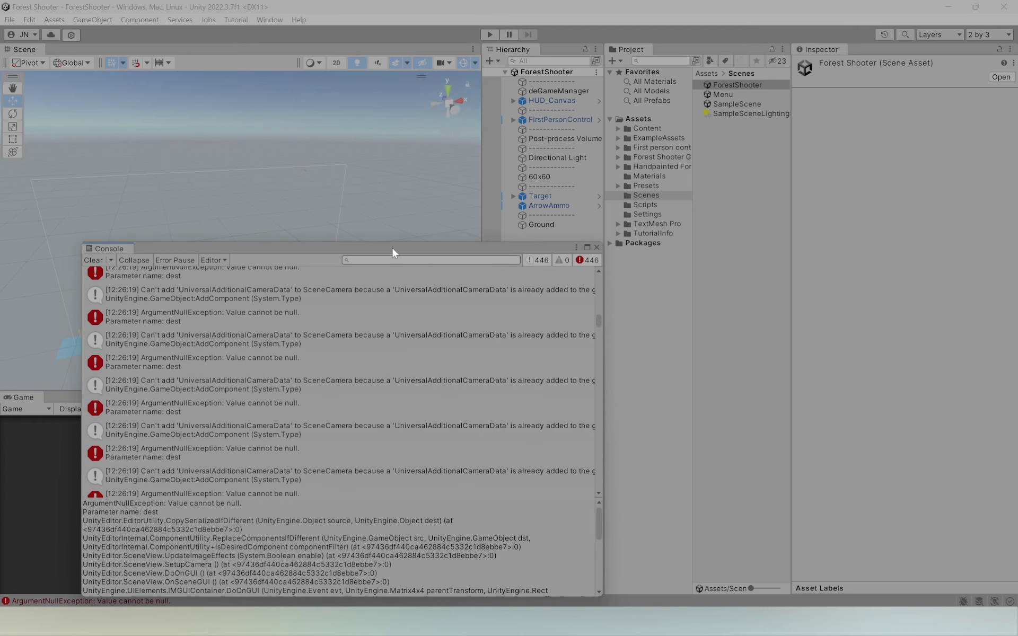
{"action": "left_click", "coordinate": [93, 261]}
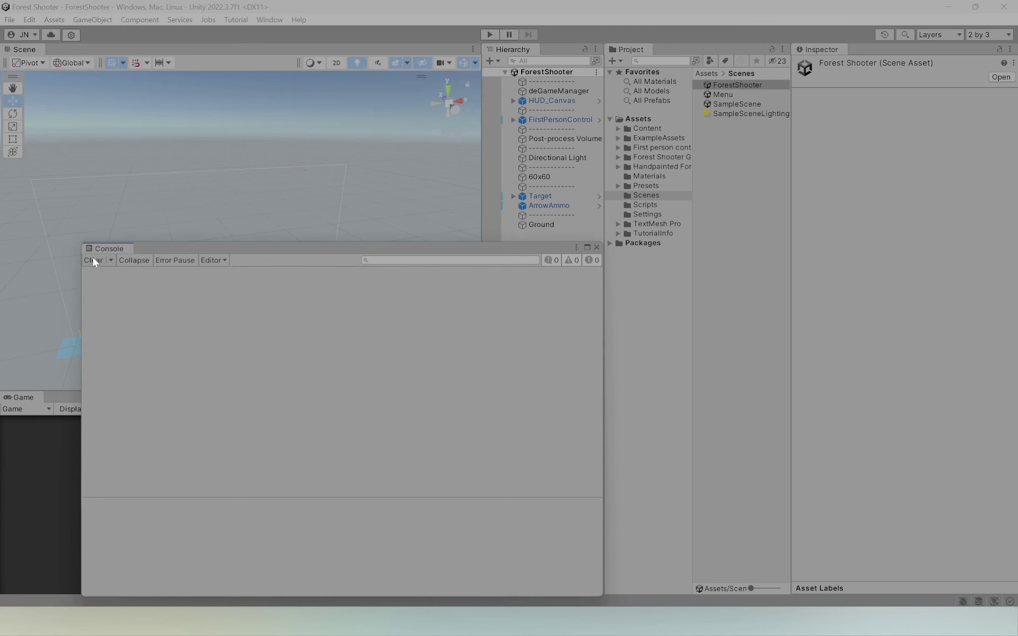
Review the scene view's Post Processing setting and close the Console
{"action": "left_click", "coordinate": [406, 63]}
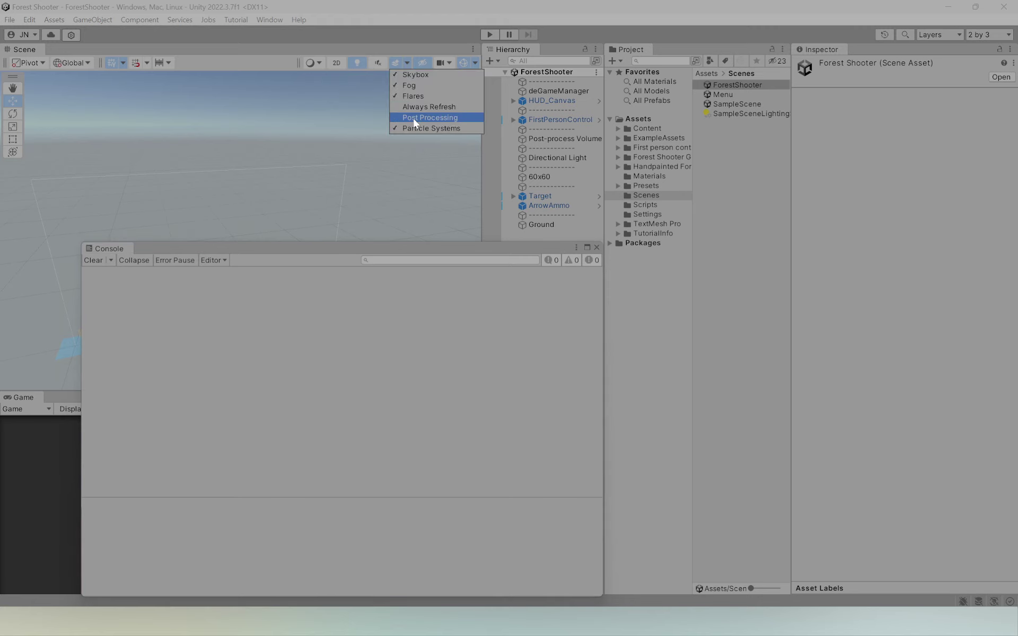
{"action": "left_click", "coordinate": [457, 120]}
{"action": "left_click", "coordinate": [190, 186]}
{"action": "right_click_drag", "start_coordinate": [271, 76], "coordinate": [201, 145]}
{"action": "left_click", "coordinate": [595, 248]}
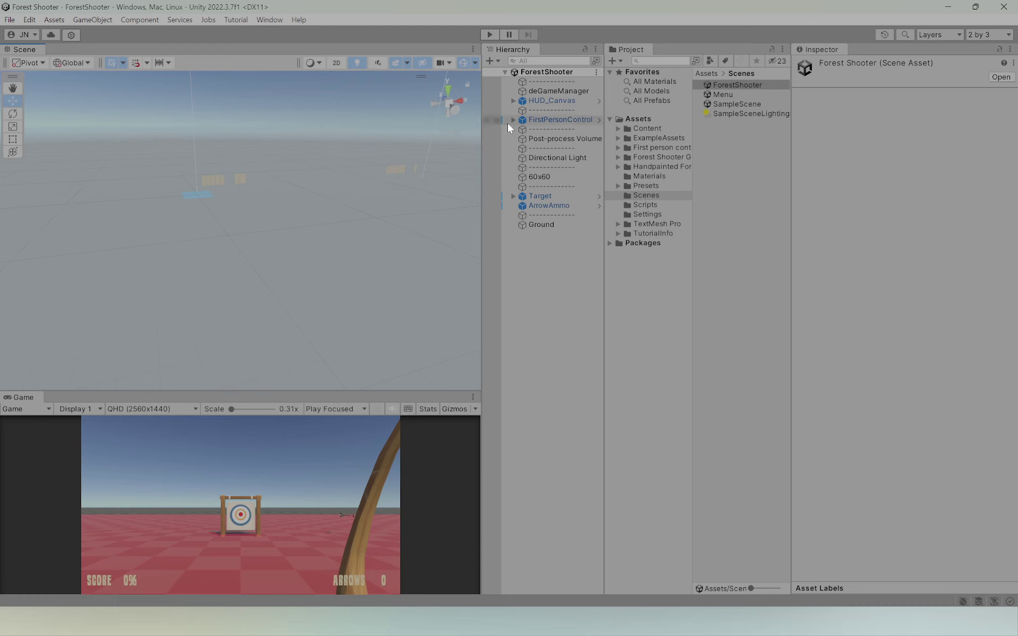
Find the play area with the archery target and player in the scene view and look at it up close
{"action": "left_click_drag", "start_coordinate": [236, 280], "coordinate": [619, 281], "text": "alt"}
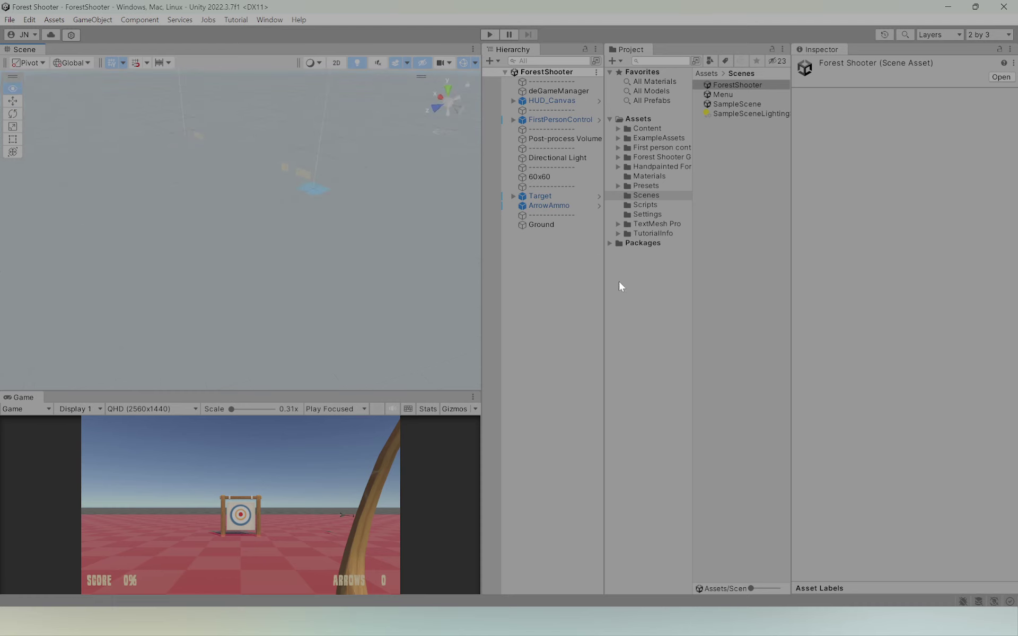
{"action": "middle_click_drag", "start_coordinate": [358, 236], "coordinate": [297, 229]}
{"action": "scroll", "coordinate": [191, 238], "scroll_direction": "up", "scroll_amount": 3}
{"action": "scroll", "coordinate": [297, 229], "scroll_direction": "up", "scroll_amount": 8}
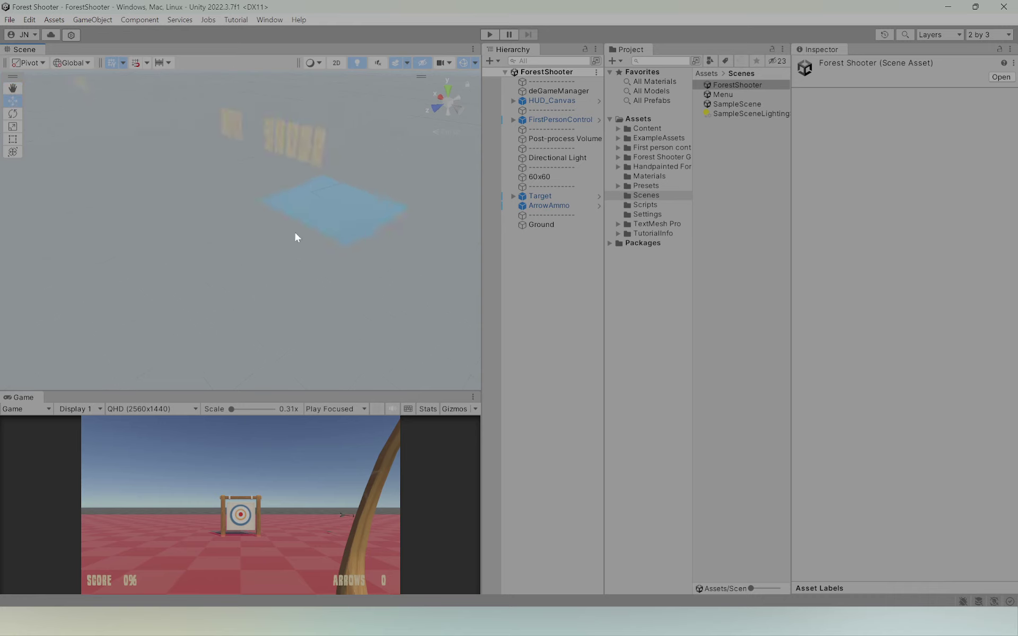
{"action": "middle_click_drag", "start_coordinate": [391, 209], "coordinate": [311, 232]}
{"action": "right_click_drag", "start_coordinate": [312, 236], "coordinate": [266, 209]}
{"action": "scroll", "coordinate": [282, 225], "scroll_direction": "up", "scroll_amount": 5}
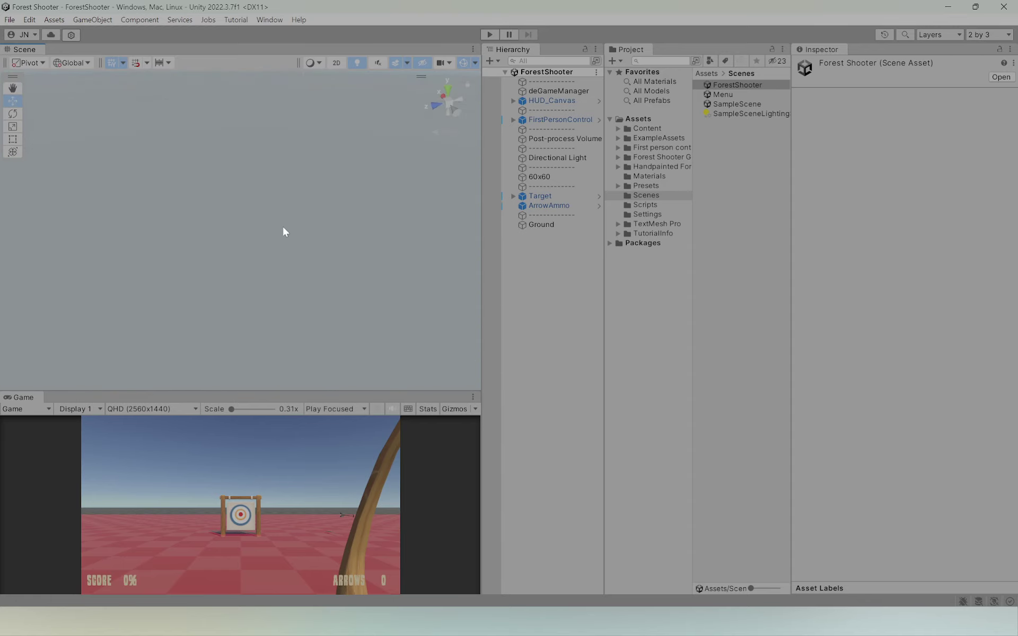
{"action": "scroll", "coordinate": [308, 200], "scroll_direction": "down", "scroll_amount": 3}
{"action": "middle_click_drag", "start_coordinate": [308, 200], "coordinate": [300, 201]}
{"action": "scroll", "coordinate": [297, 202], "scroll_direction": "up", "scroll_amount": 3}
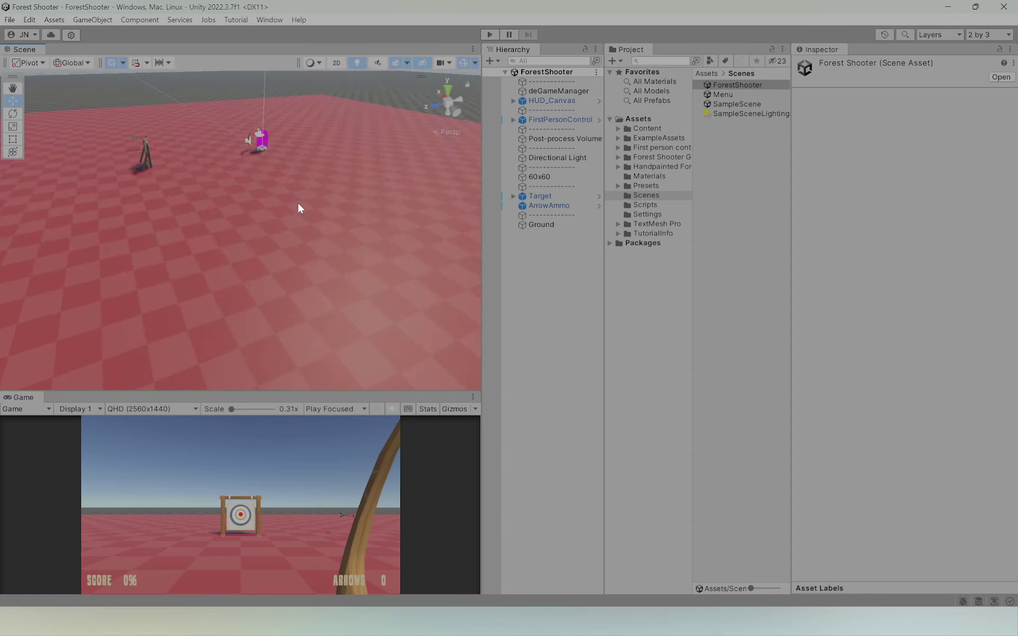
Examine the extent of the red ground area, then the target, the arrow and the player with the bow
{"action": "middle_click_drag", "start_coordinate": [265, 163], "coordinate": [282, 227]}
{"action": "scroll", "coordinate": [234, 202], "scroll_direction": "down", "scroll_amount": 5}
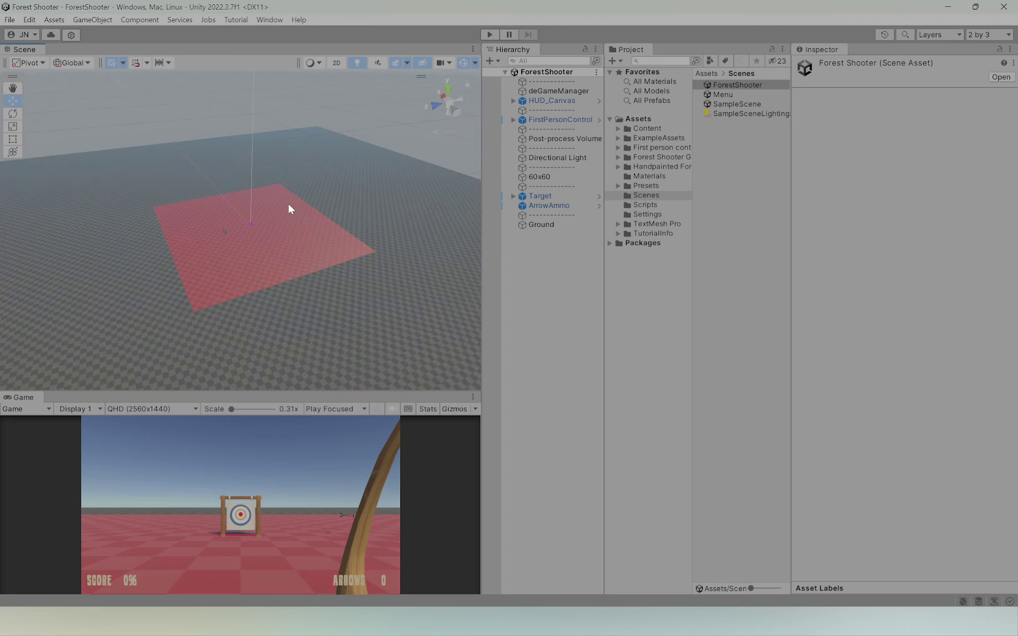
{"action": "scroll", "coordinate": [355, 312], "scroll_direction": "up", "scroll_amount": 6}
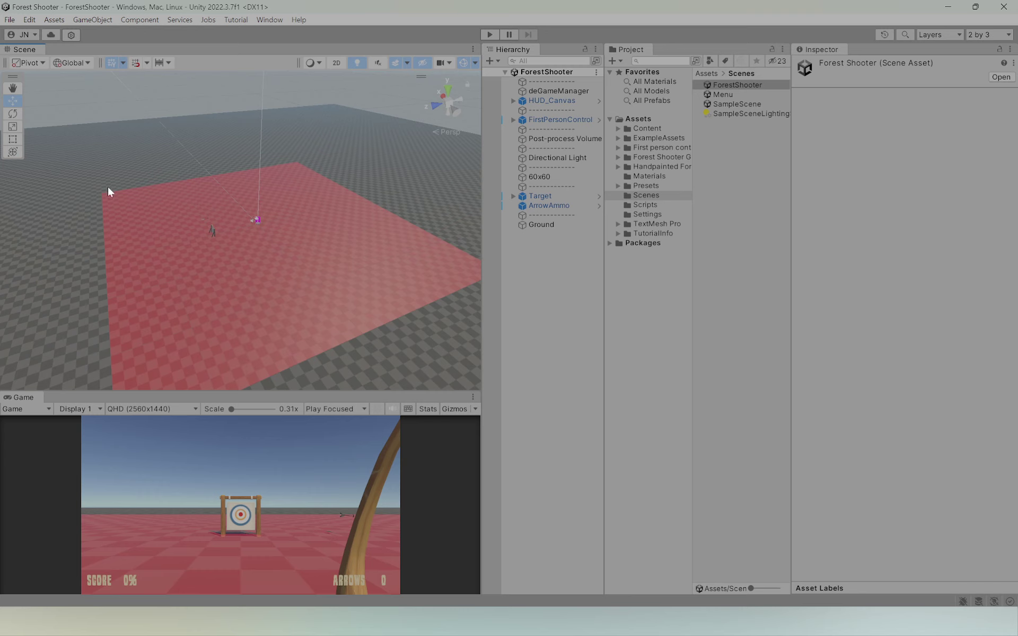
{"action": "right_click_drag", "start_coordinate": [415, 222], "coordinate": [352, 260]}
{"action": "middle_click_drag", "start_coordinate": [461, 292], "coordinate": [345, 256]}
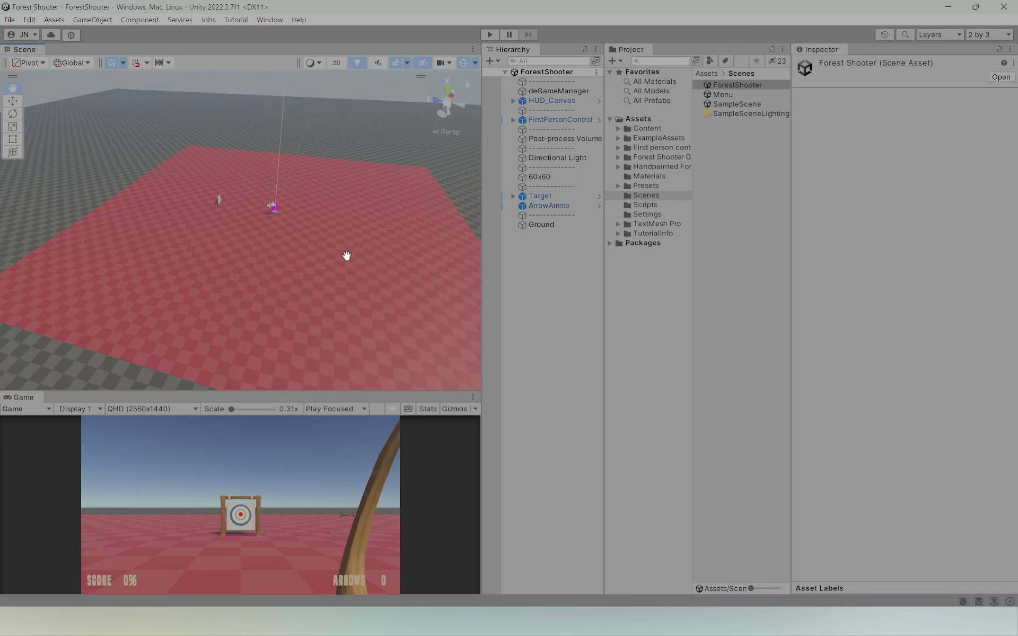
{"action": "scroll", "coordinate": [349, 258], "scroll_direction": "up", "scroll_amount": 5}
{"action": "middle_click_drag", "start_coordinate": [414, 106], "coordinate": [348, 214]}
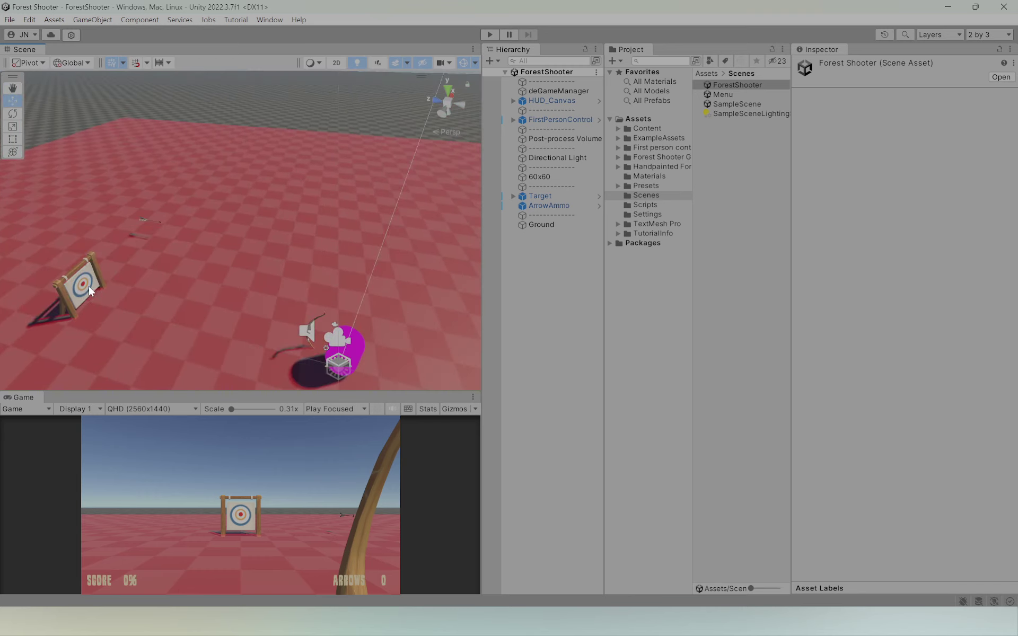
{"action": "right_click_drag", "start_coordinate": [151, 228], "coordinate": [231, 238]}
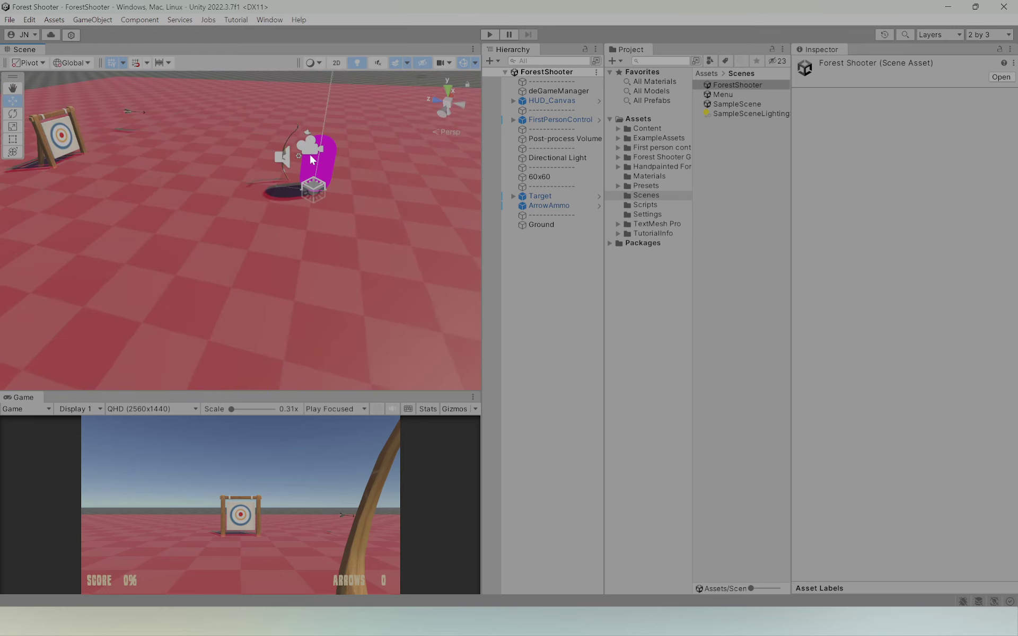
Select the FirstPersonController, try moving it along Z to -0.31, and undo the move
{"action": "left_click", "coordinate": [550, 120]}
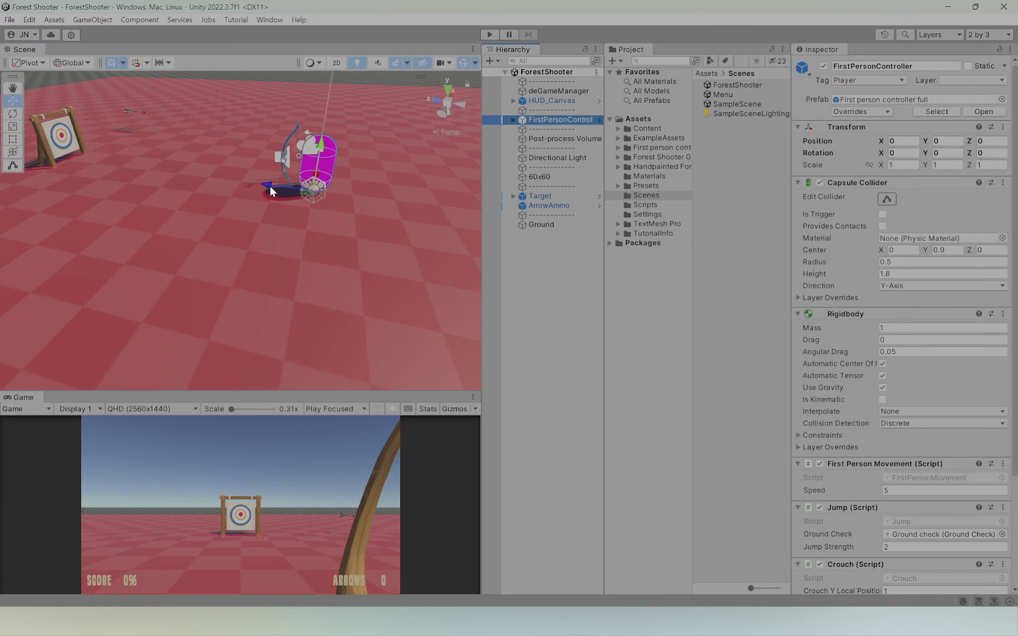
{"action": "mouse_move", "coordinate": [270, 187]}
{"action": "left_mouse_down"}
{"action": "mouse_move", "coordinate": [306, 188]}
{"action": "mouse_move", "coordinate": [198, 191]}
{"action": "mouse_move", "coordinate": [280, 189]}
{"action": "left_mouse_up"}
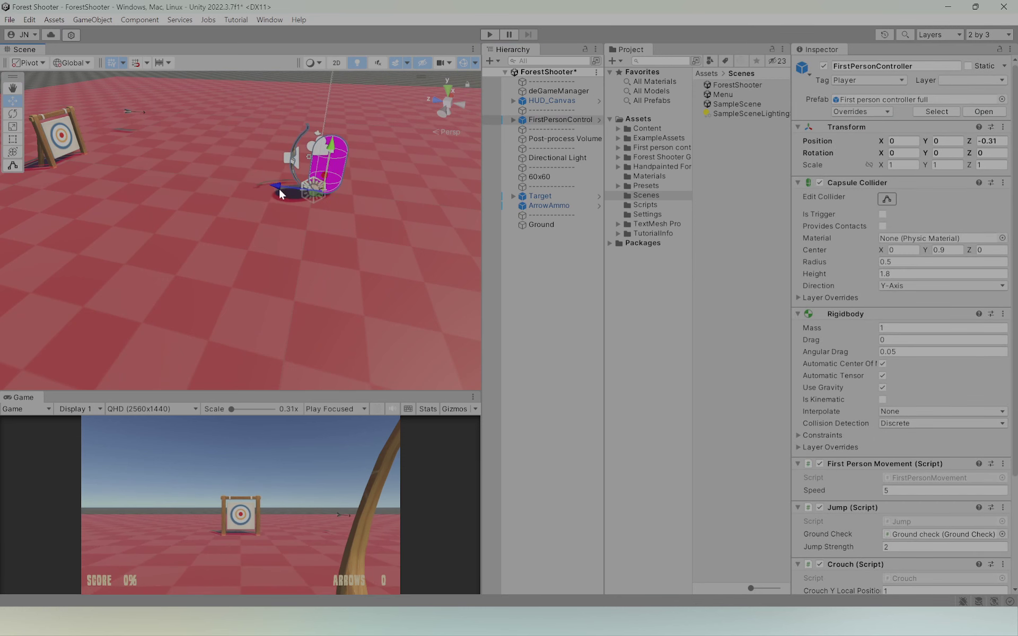
{"action": "key", "text": "ctrl+z"}
View the FirstPersonController's place on the red ground area from farther away
{"action": "right_click_drag", "start_coordinate": [183, 213], "coordinate": [203, 221]}
{"action": "scroll", "coordinate": [203, 222], "scroll_direction": "down", "scroll_amount": 5}
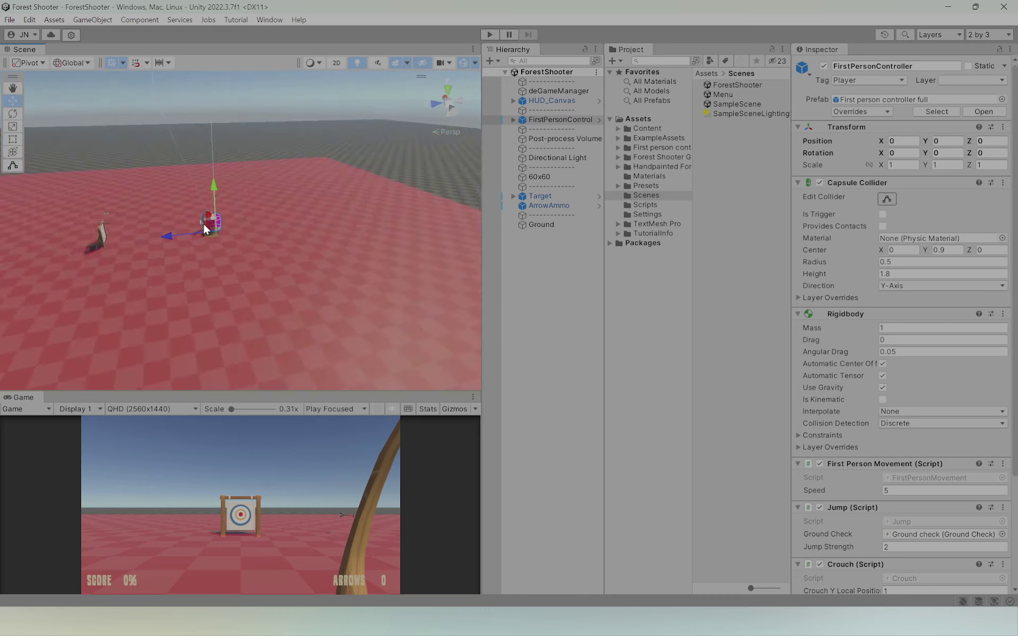
{"action": "left_click_drag", "start_coordinate": [202, 222], "coordinate": [368, 240], "text": "alt"}
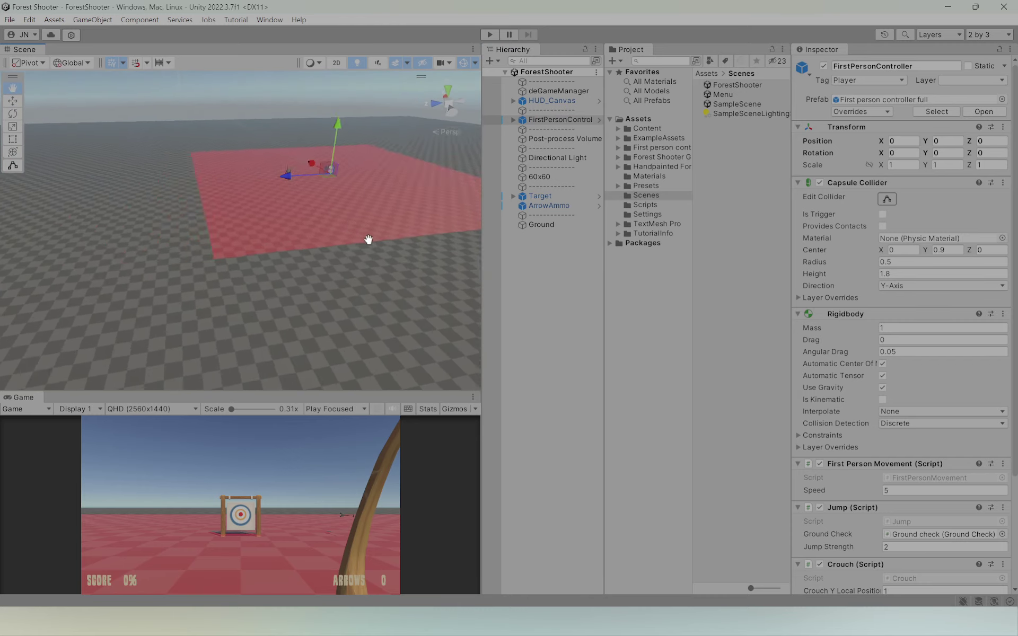
{"action": "middle_click_drag", "start_coordinate": [369, 240], "coordinate": [358, 243]}
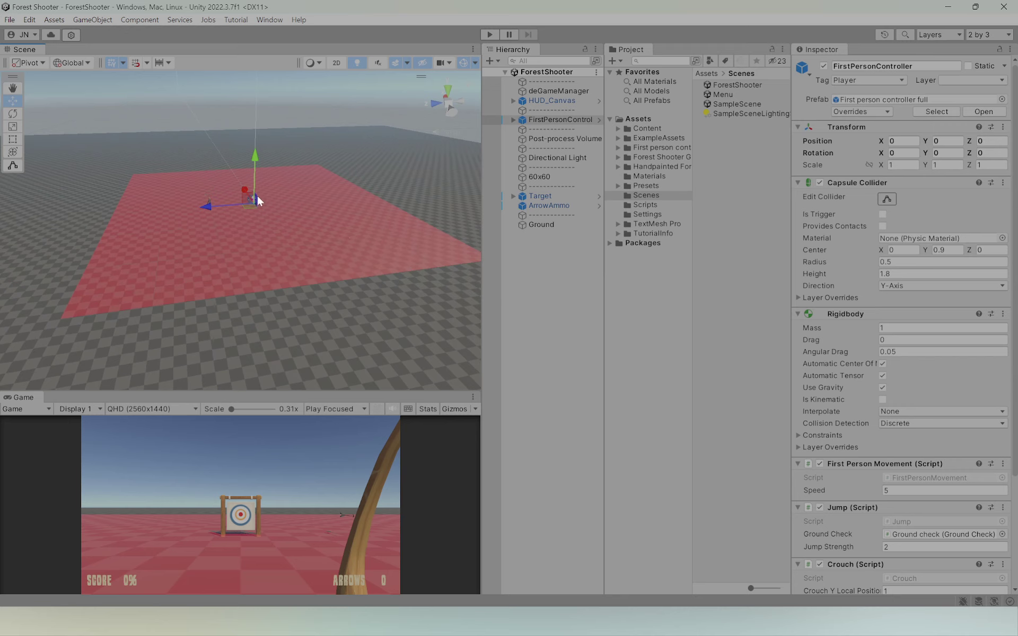
Frame the FirstPersonController in the scene view and examine its capsule, camera and bow from several sides
{"action": "key", "text": "f"}
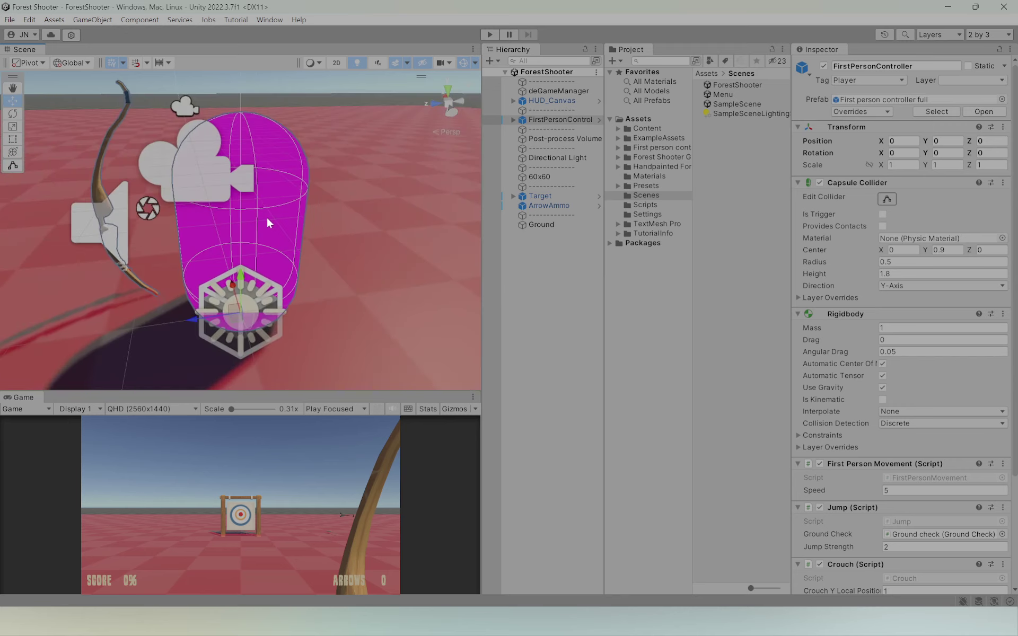
{"action": "left_click_drag", "start_coordinate": [266, 215], "coordinate": [332, 240], "text": "alt"}
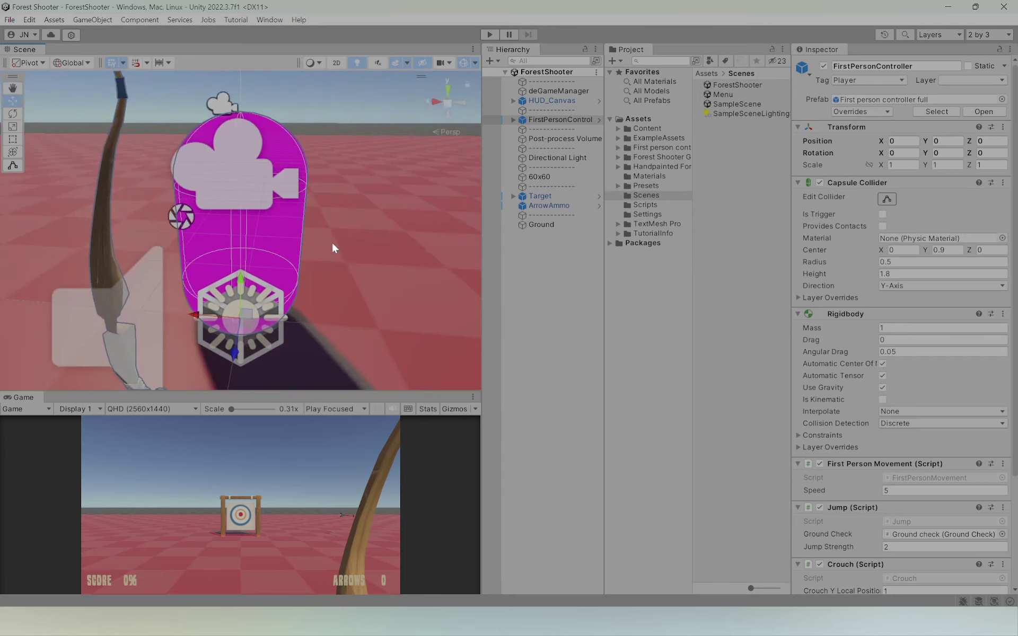
{"action": "right_click_drag", "start_coordinate": [332, 240], "coordinate": [190, 208], "text": "alt"}
{"action": "left_click_drag", "start_coordinate": [190, 207], "coordinate": [2, 212], "text": "alt"}
{"action": "right_click_drag", "start_coordinate": [345, 284], "coordinate": [461, 272], "text": "alt"}
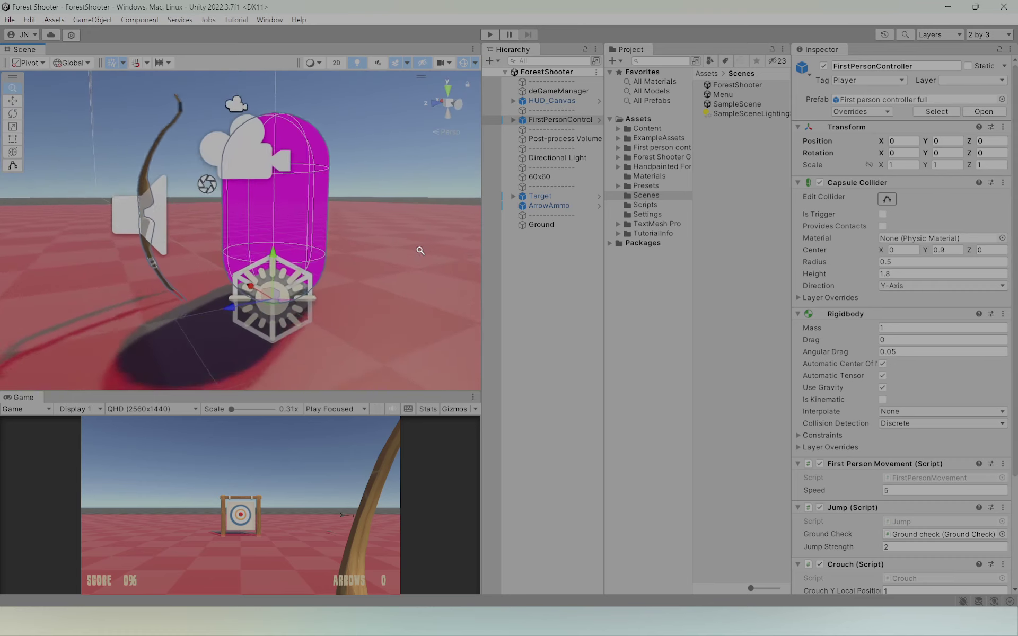
{"action": "left_click_drag", "start_coordinate": [408, 244], "coordinate": [450, 283], "text": "alt"}
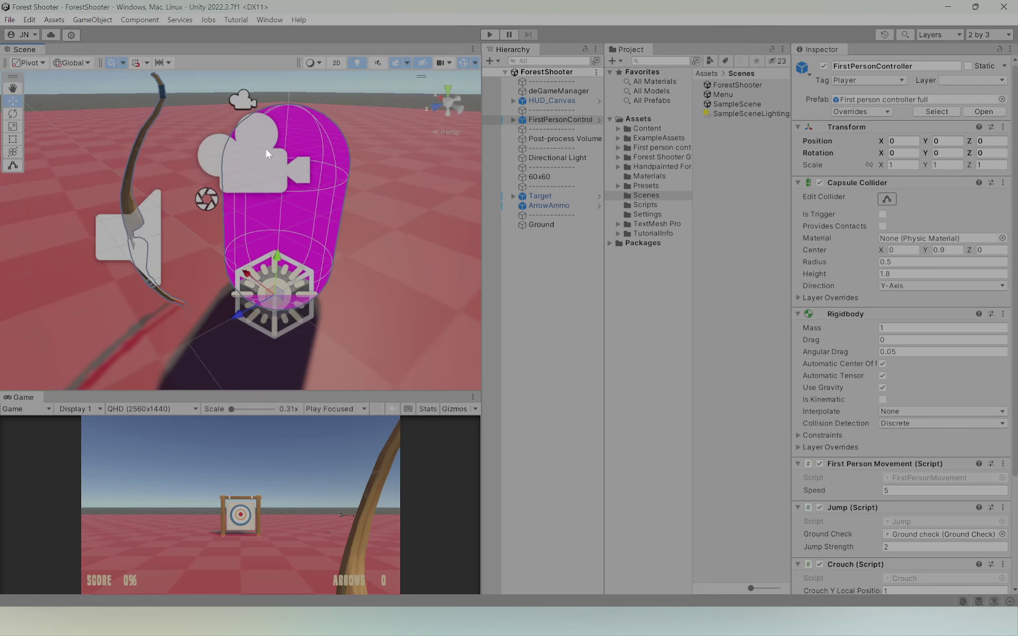
{"action": "left_click_drag", "start_coordinate": [256, 136], "coordinate": [281, 564], "text": "alt"}
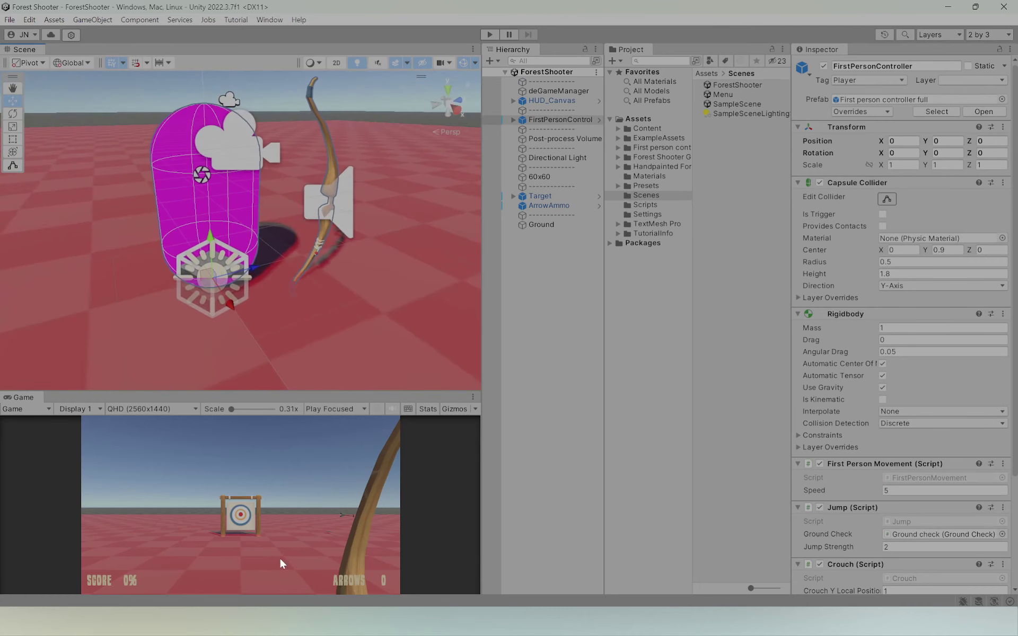
{"action": "left_click_drag", "start_coordinate": [255, 270], "coordinate": [300, 227], "text": "alt"}
{"action": "scroll", "coordinate": [334, 221], "scroll_direction": "up", "scroll_amount": 2}
{"action": "left_click_drag", "start_coordinate": [192, 290], "coordinate": [217, 272], "text": "alt"}
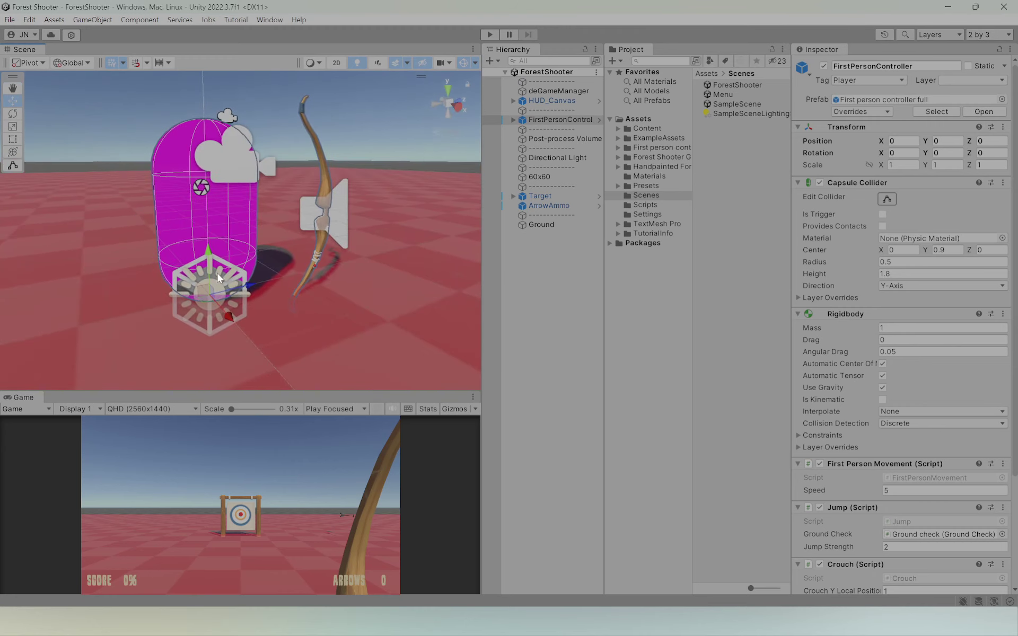
Shrink the 3D gizmo icons in the scene view and reselect the FirstPersonController
{"action": "left_click", "coordinate": [476, 62]}
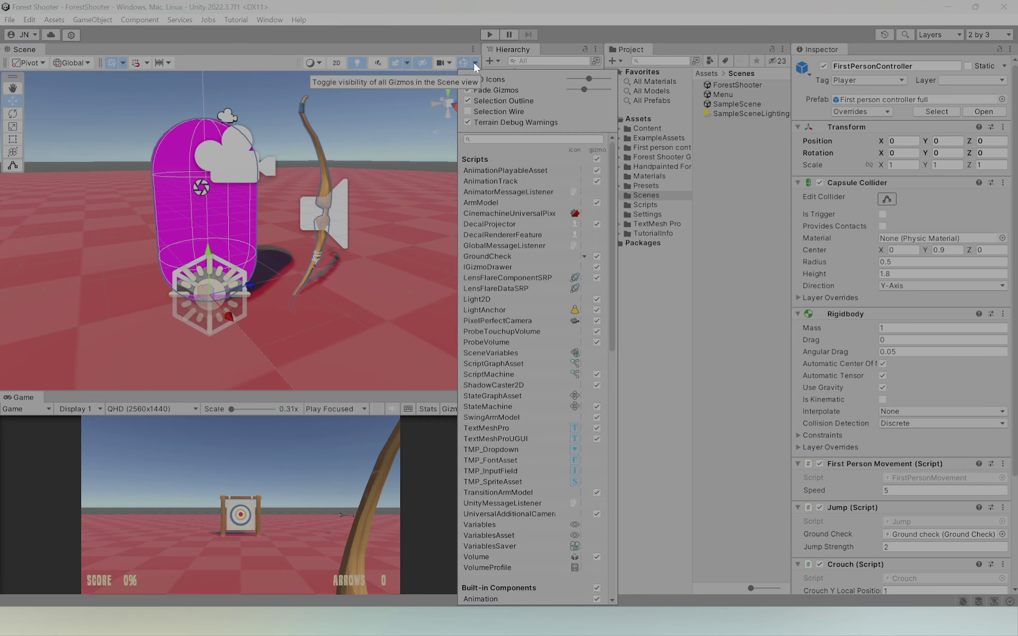
{"action": "mouse_move", "coordinate": [588, 79]}
{"action": "left_mouse_down"}
{"action": "mouse_move", "coordinate": [579, 78]}
{"action": "mouse_move", "coordinate": [597, 75]}
{"action": "mouse_move", "coordinate": [582, 75]}
{"action": "left_mouse_up"}
{"action": "left_click", "coordinate": [359, 123]}
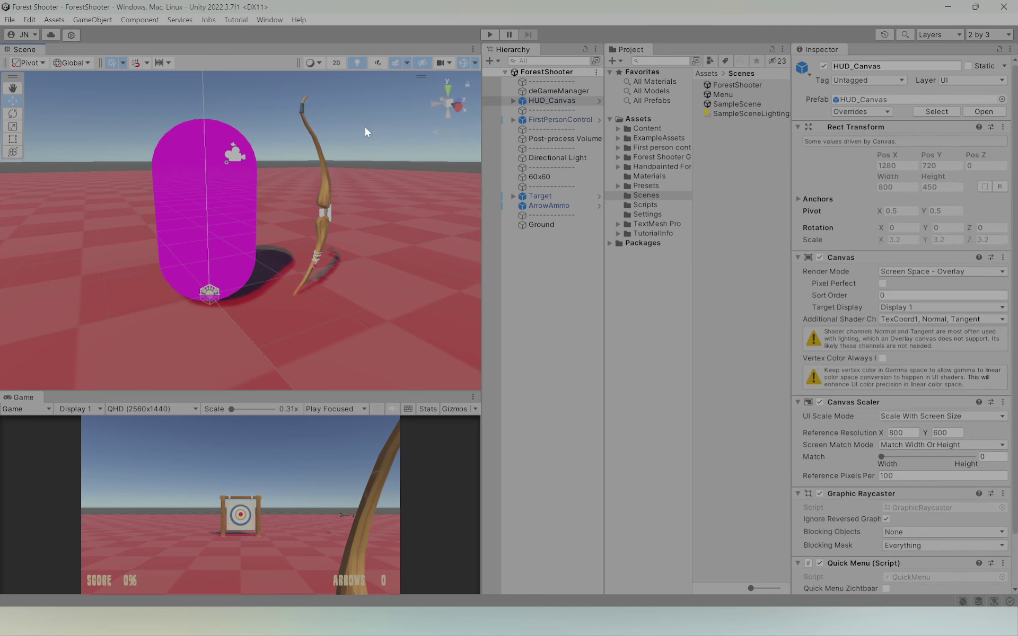
{"action": "left_click", "coordinate": [549, 120]}
Examine the player capsule and its bow up close, including how they line up with the archery target
{"action": "mouse_move", "coordinate": [297, 175]}
{"action": "left_mouse_down", "text": "alt"}
{"action": "mouse_move", "coordinate": [380, 175]}
{"action": "mouse_move", "coordinate": [305, 172]}
{"action": "left_mouse_up", "text": "alt"}
{"action": "middle_click_drag", "start_coordinate": [308, 177], "coordinate": [225, 182]}
{"action": "scroll", "coordinate": [237, 180], "scroll_direction": "up", "scroll_amount": 7}
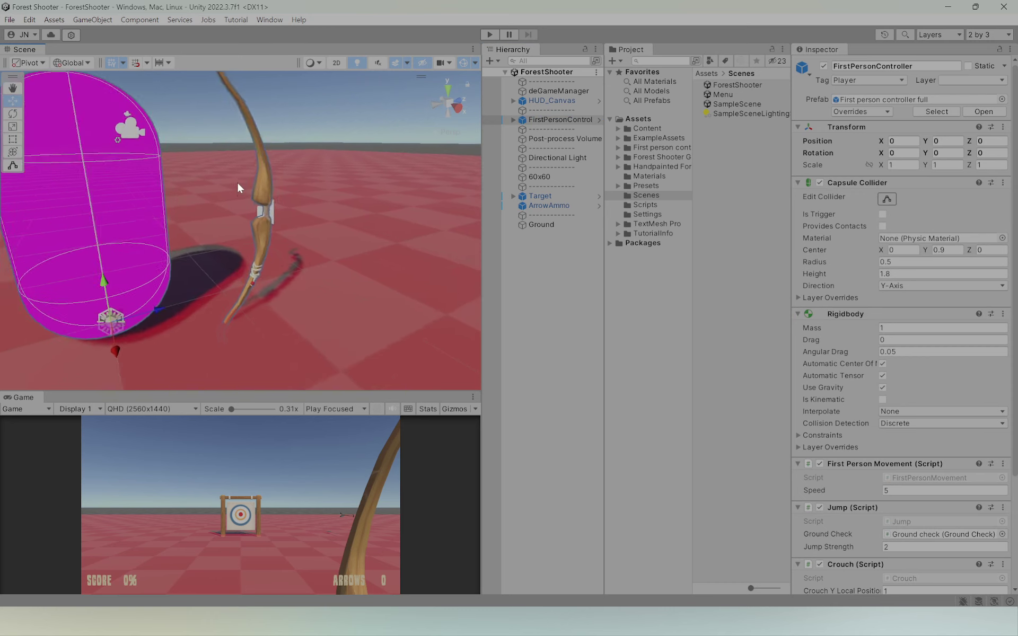
{"action": "left_click_drag", "start_coordinate": [241, 188], "coordinate": [408, 215], "text": "alt"}
{"action": "scroll", "coordinate": [408, 216], "scroll_direction": "down", "scroll_amount": 2}
{"action": "left_click_drag", "start_coordinate": [204, 196], "coordinate": [271, 207], "text": "alt"}
{"action": "right_click_drag", "start_coordinate": [270, 211], "coordinate": [397, 198]}
{"action": "left_click_drag", "start_coordinate": [399, 198], "coordinate": [263, 243], "text": "alt"}
{"action": "middle_click_drag", "start_coordinate": [263, 243], "coordinate": [336, 231]}
{"action": "right_click_drag", "start_coordinate": [336, 232], "coordinate": [353, 237], "text": "alt"}
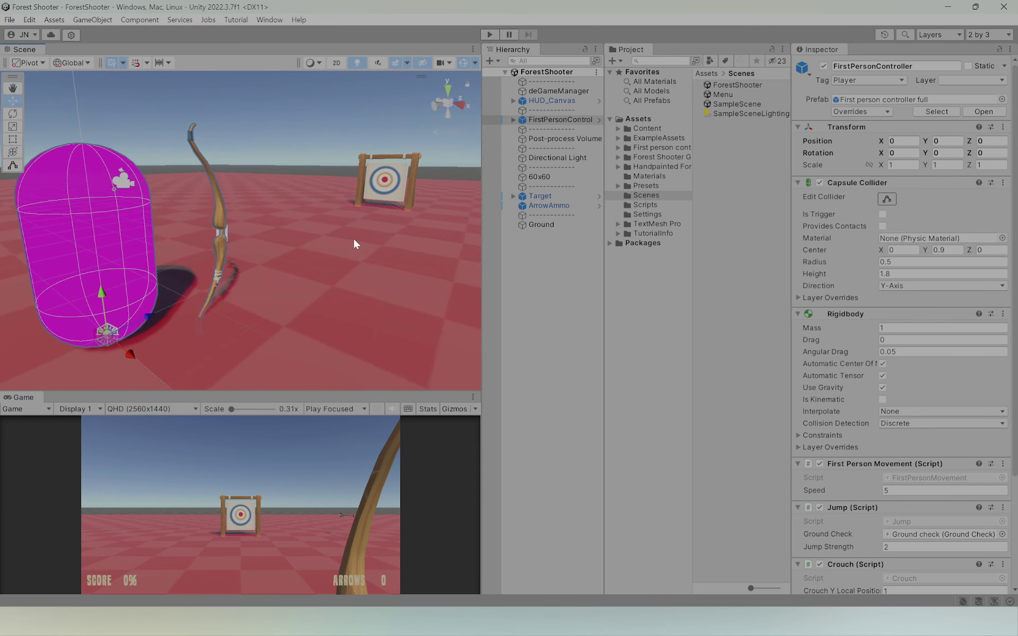
{"action": "left_click_drag", "start_coordinate": [353, 237], "coordinate": [396, 234], "text": "alt"}
{"action": "middle_click_drag", "start_coordinate": [238, 243], "coordinate": [288, 243]}
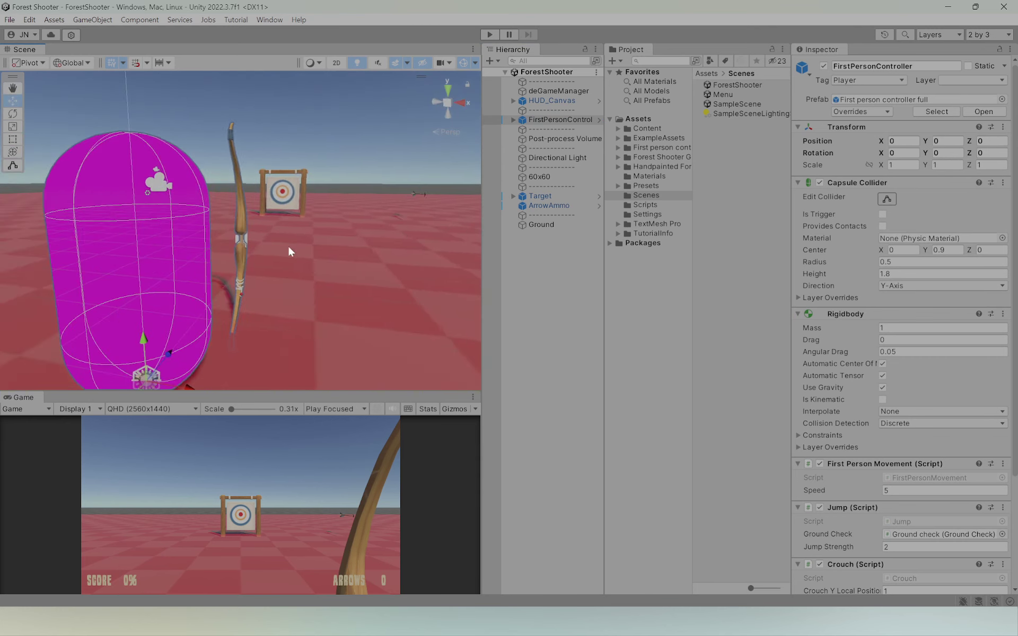
{"action": "right_click_drag", "start_coordinate": [251, 185], "coordinate": [421, 204]}
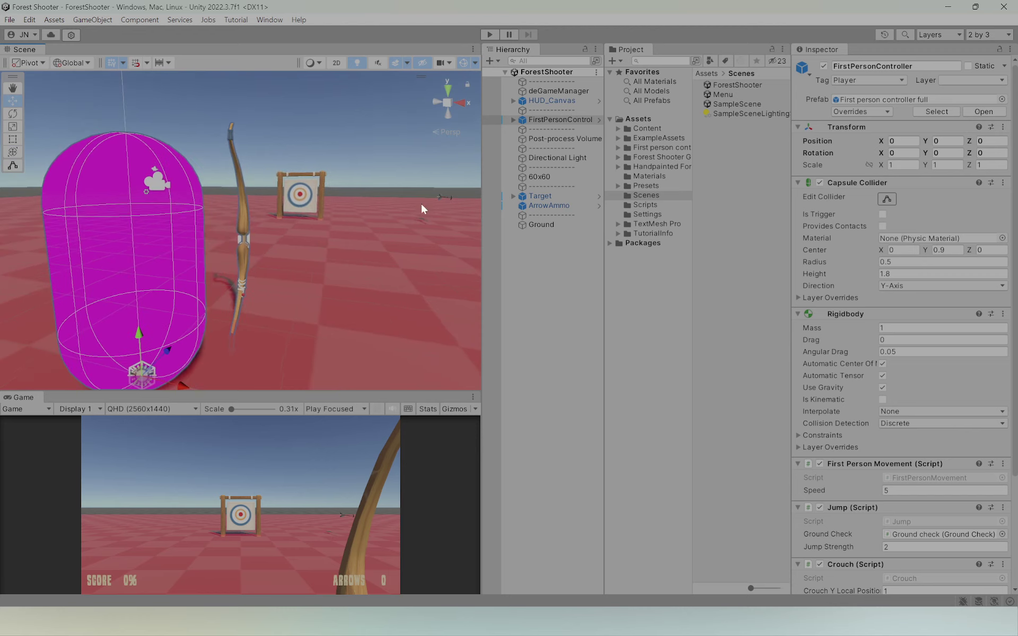
{"action": "left_click_drag", "start_coordinate": [389, 202], "coordinate": [345, 259], "text": "alt"}
{"action": "scroll", "coordinate": [345, 259], "scroll_direction": "down", "scroll_amount": 3}
{"action": "middle_click_drag", "start_coordinate": [293, 228], "coordinate": [339, 228]}
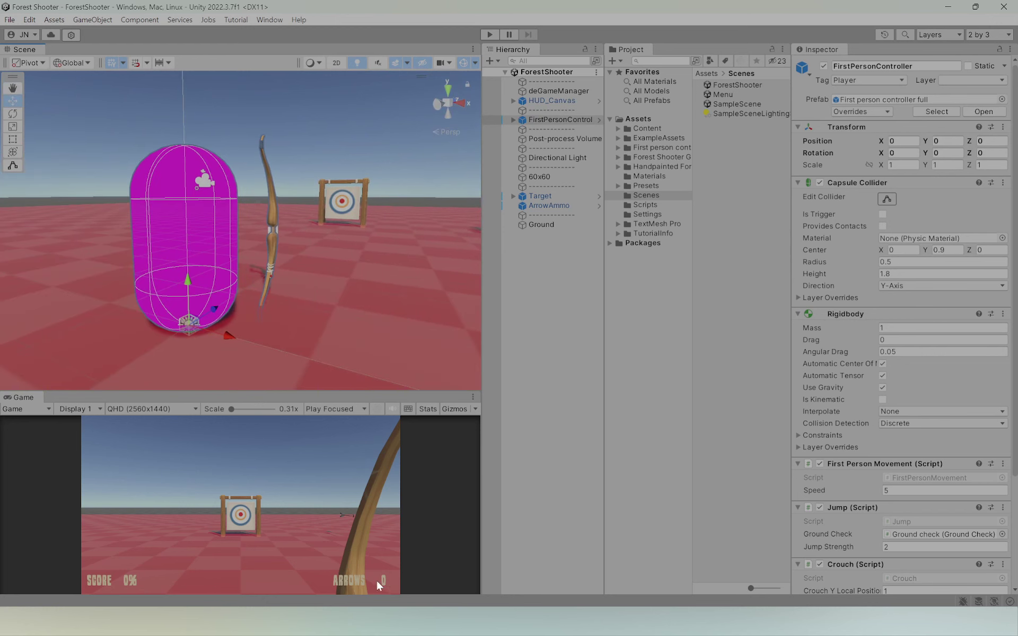
View the player from behind and from farther away, together with the target and arrow on the red ground
{"action": "left_click_drag", "start_coordinate": [317, 254], "coordinate": [350, 249], "text": "alt"}
{"action": "middle_click_drag", "start_coordinate": [301, 248], "coordinate": [358, 257]}
{"action": "left_click_drag", "start_coordinate": [212, 254], "coordinate": [352, 258], "text": "alt"}
{"action": "scroll", "coordinate": [351, 262], "scroll_direction": "down", "scroll_amount": 15}
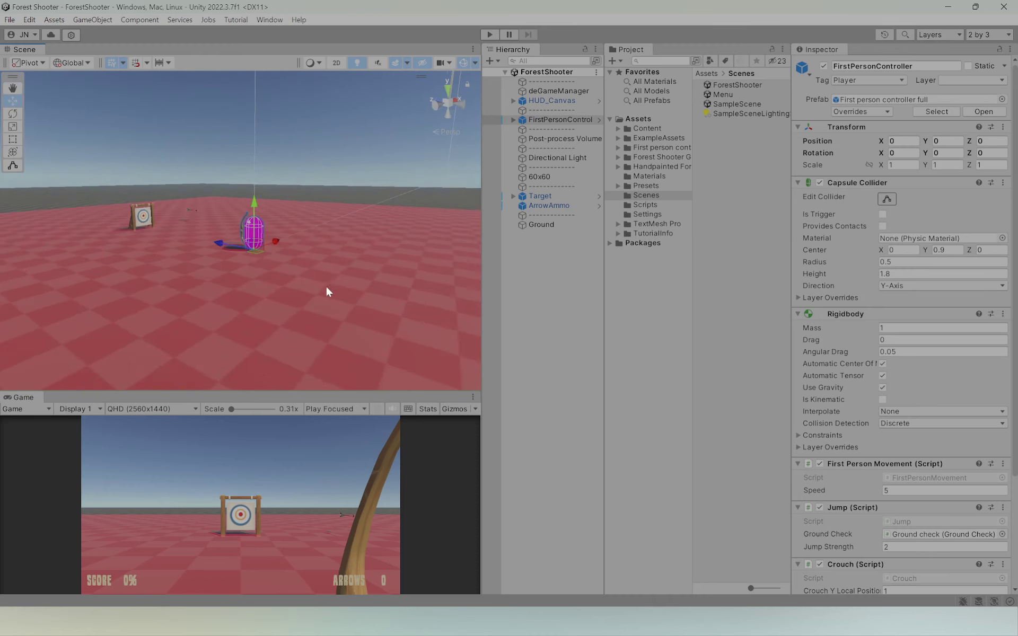
{"action": "scroll", "coordinate": [326, 290], "scroll_direction": "up", "scroll_amount": 4}
{"action": "scroll", "coordinate": [323, 292], "scroll_direction": "up", "scroll_amount": 5}
{"action": "middle_click_drag", "start_coordinate": [257, 289], "coordinate": [320, 304]}
{"action": "left_click_drag", "start_coordinate": [323, 243], "coordinate": [324, 271], "text": "alt"}
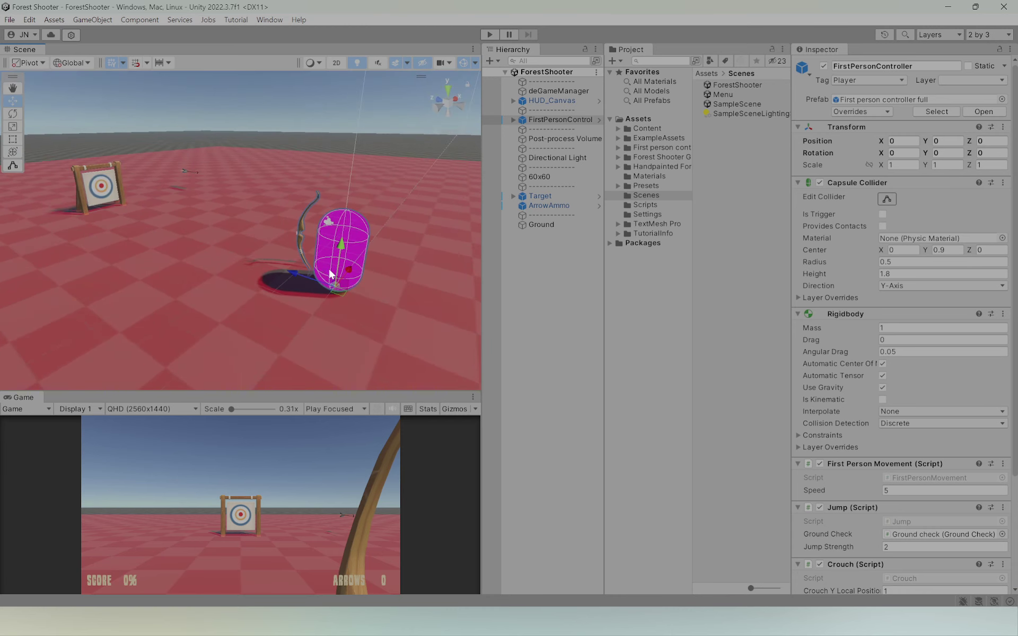
{"action": "scroll", "coordinate": [200, 200], "scroll_direction": "down", "scroll_amount": 3}
{"action": "scroll", "coordinate": [199, 200], "scroll_direction": "down", "scroll_amount": 1}
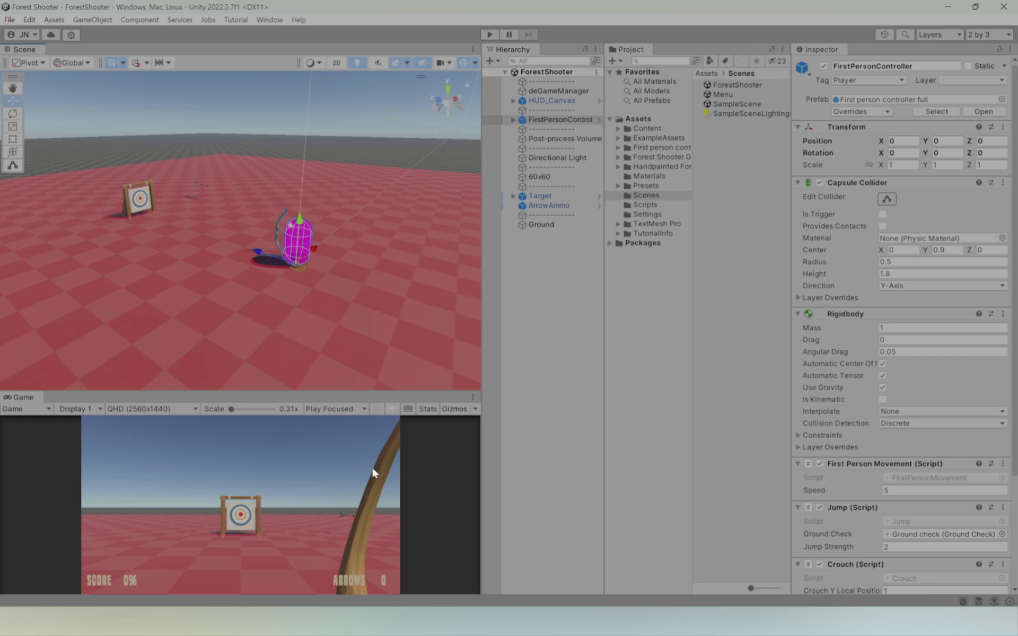
Test the ForestShooter scene in play mode, bring up the in-game quick menu, and stop the game
{"action": "left_click", "coordinate": [490, 34]}
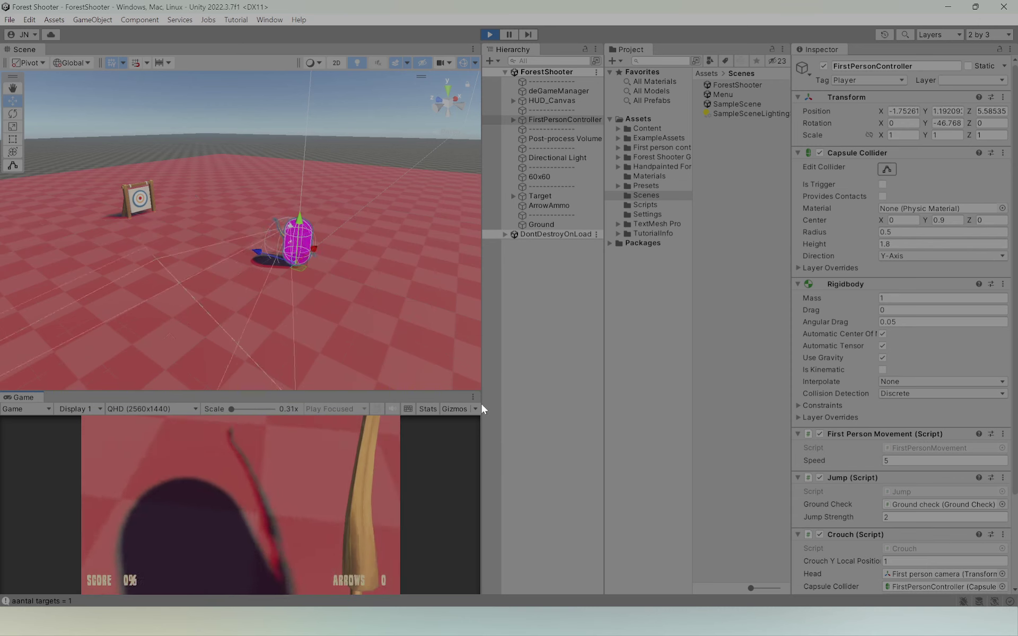
{"action": "left_click_drag", "start_coordinate": [263, 259], "coordinate": [328, 254], "text": "alt"}
{"action": "left_click", "coordinate": [448, 500]}
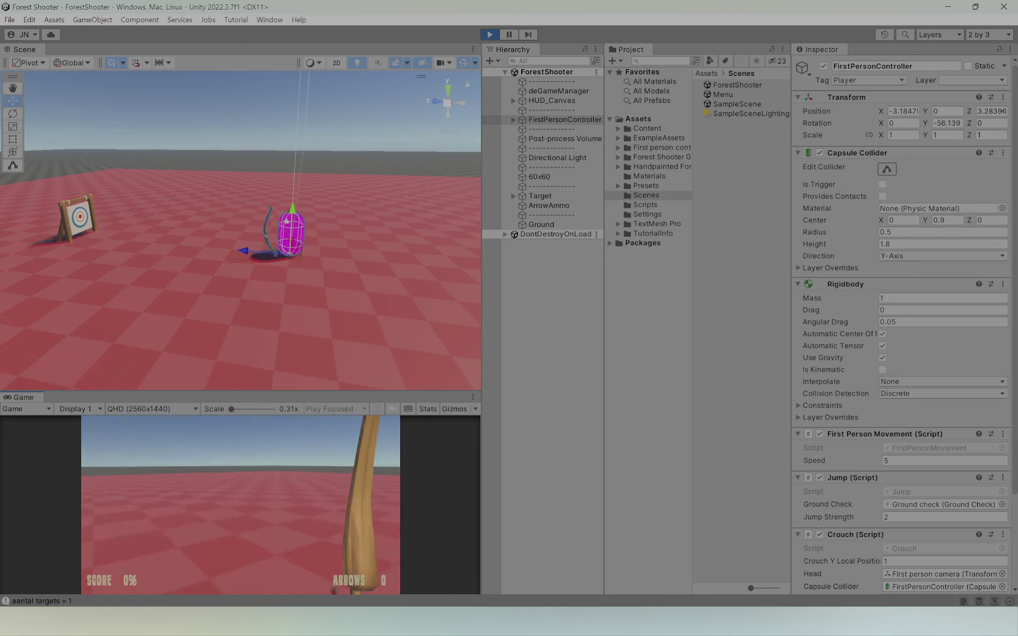
{"action": "key", "text": "Escape"}
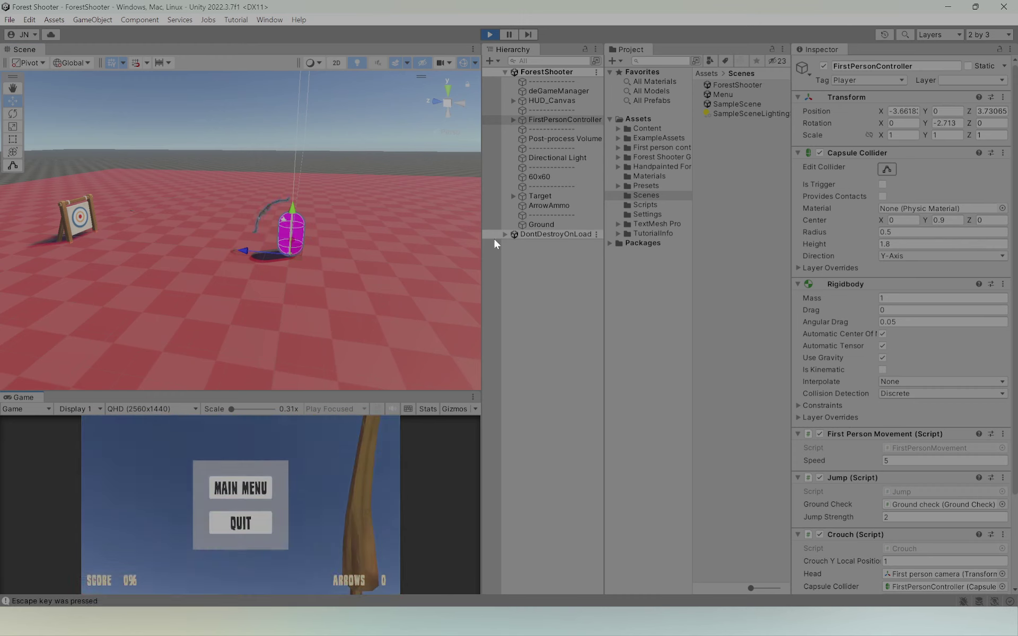
{"action": "left_click", "coordinate": [492, 33]}
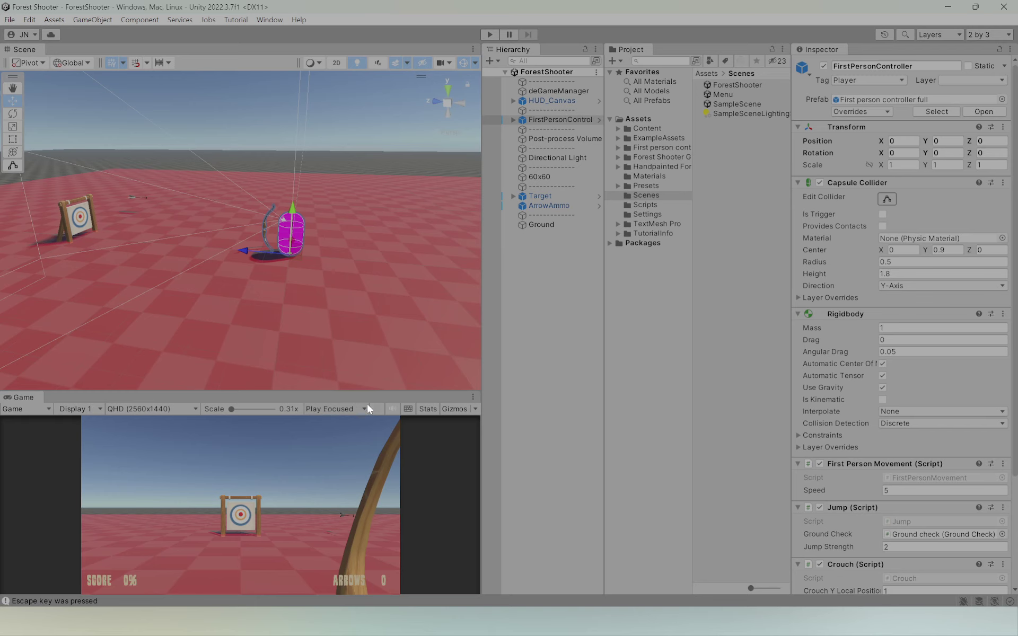
Set the Game view to Play Maximized and start the game
{"action": "left_click", "coordinate": [349, 408]}
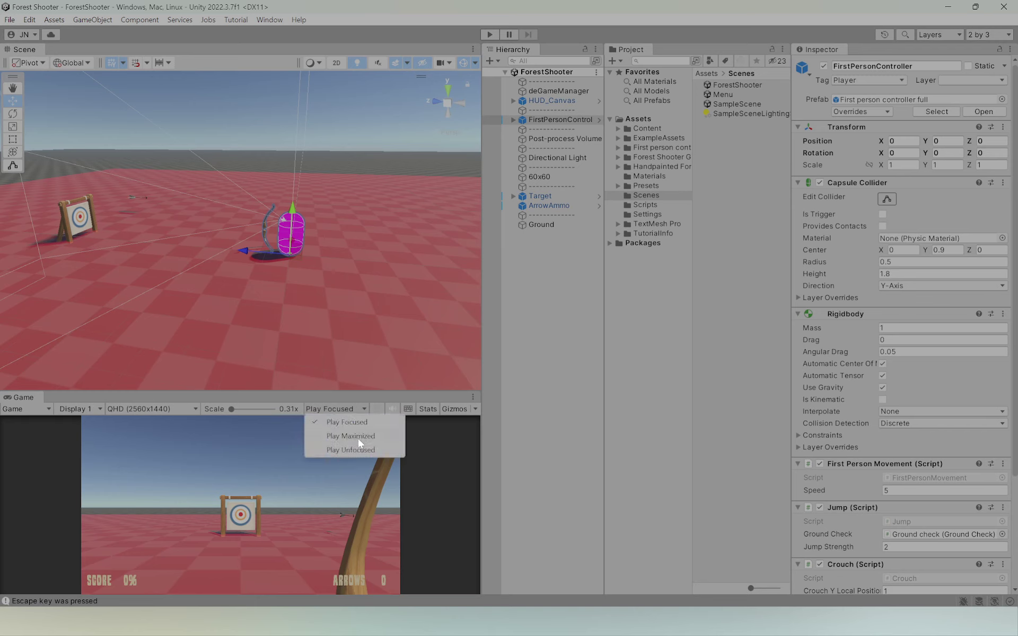
{"action": "left_click", "coordinate": [351, 436]}
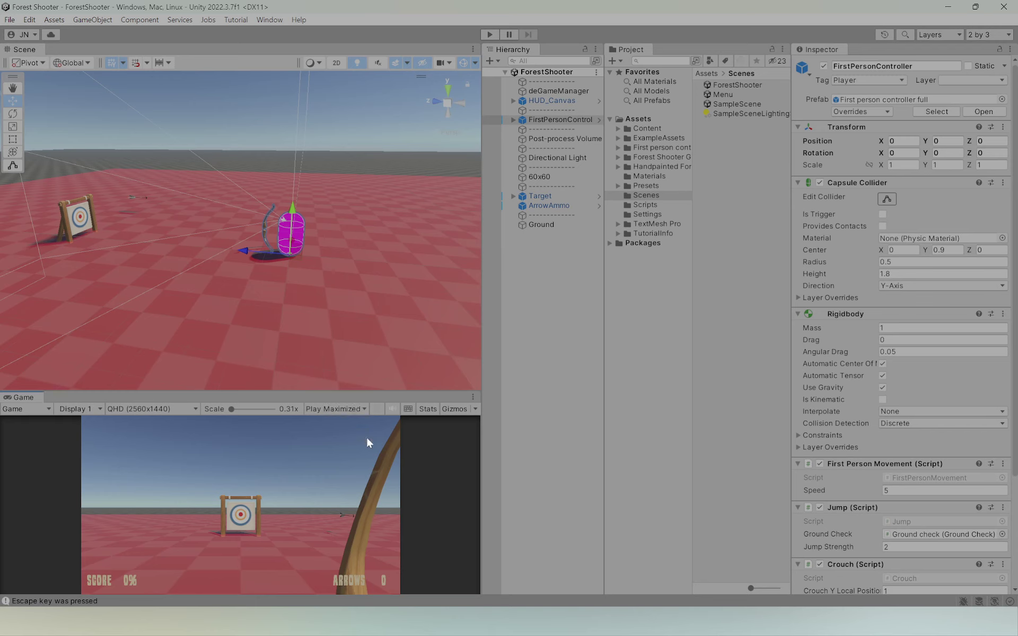
{"action": "left_click", "coordinate": [489, 35]}
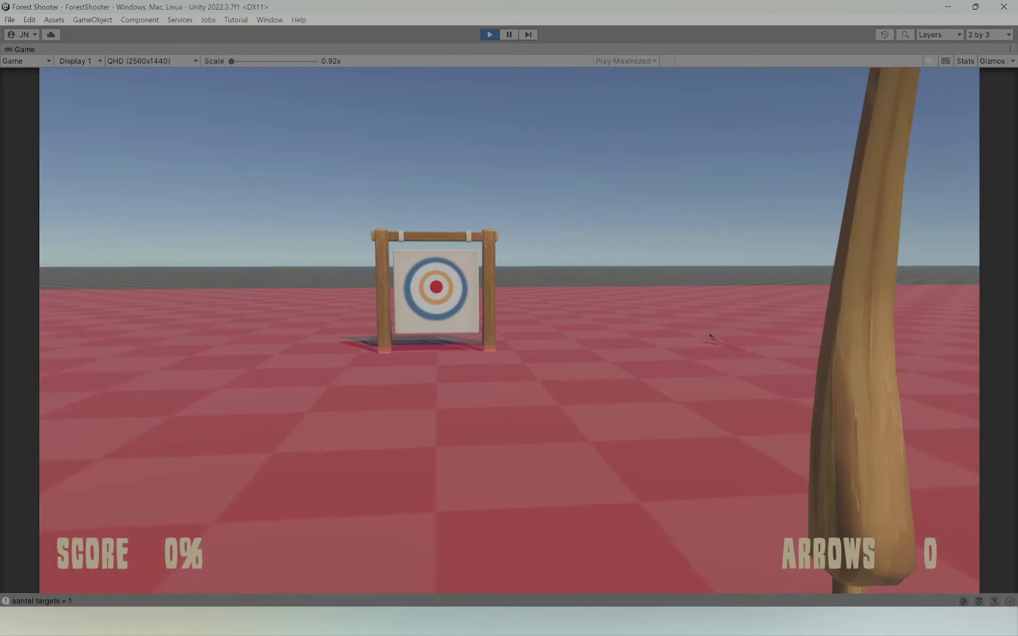
Walk through the play area to collect arrows and shoot the target, ending play mode after the score screen
{"action": "key", "text": "a"}
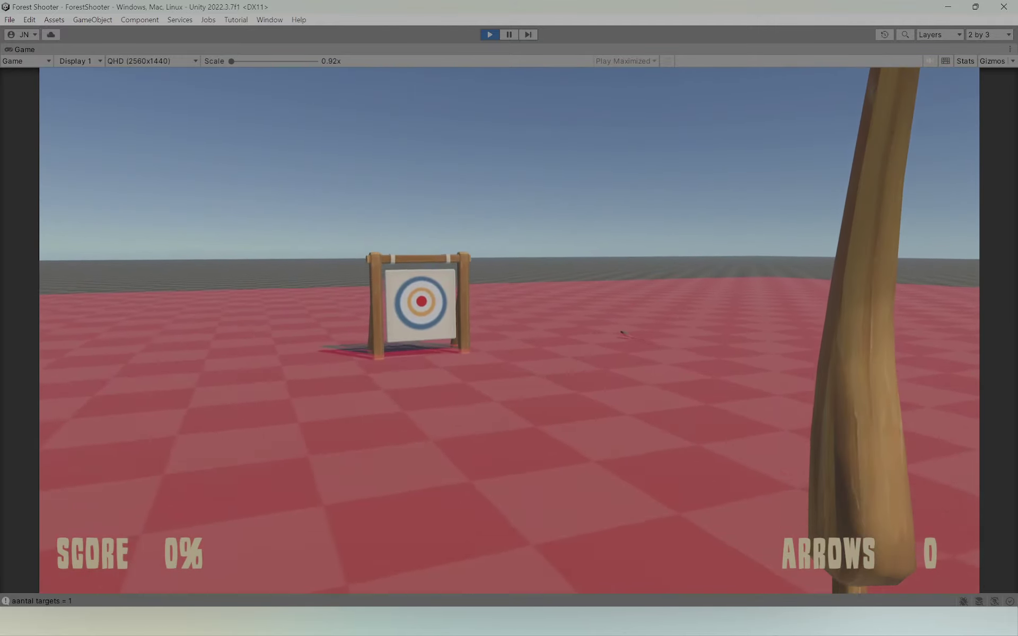
{"action": "key", "text": "w"}
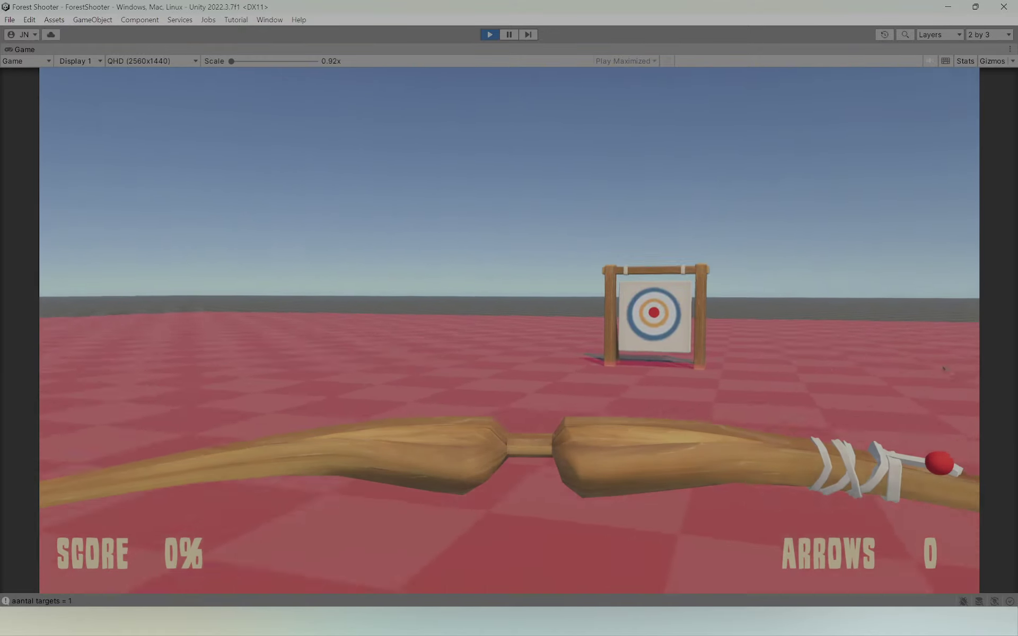
{"action": "key", "text": "s"}
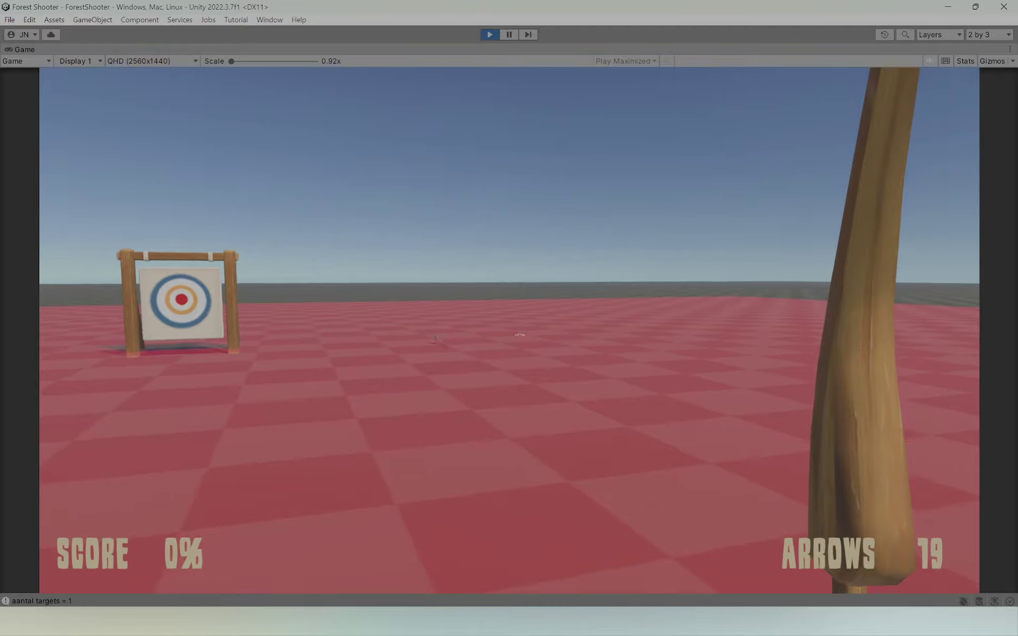
{"action": "key", "text": "w"}
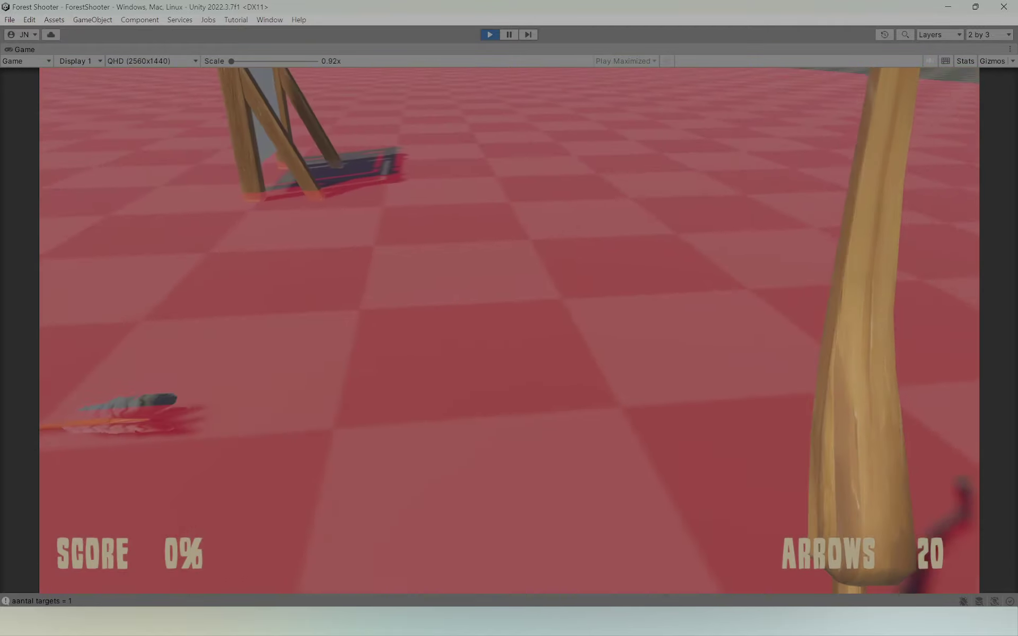
{"action": "key", "text": "w"}
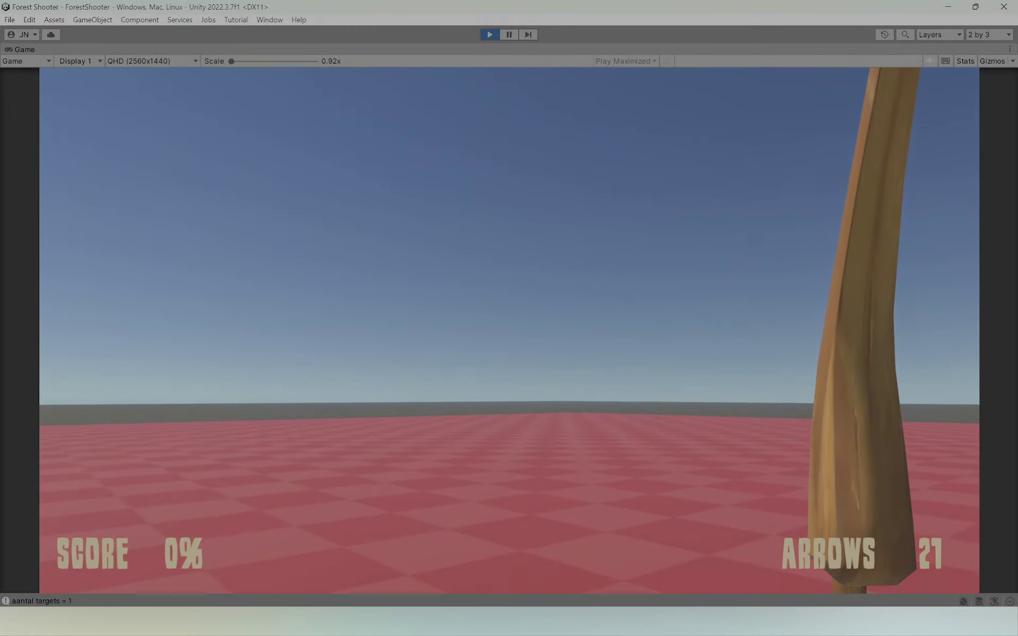
{"action": "left_click", "coordinate": [509, 331]}
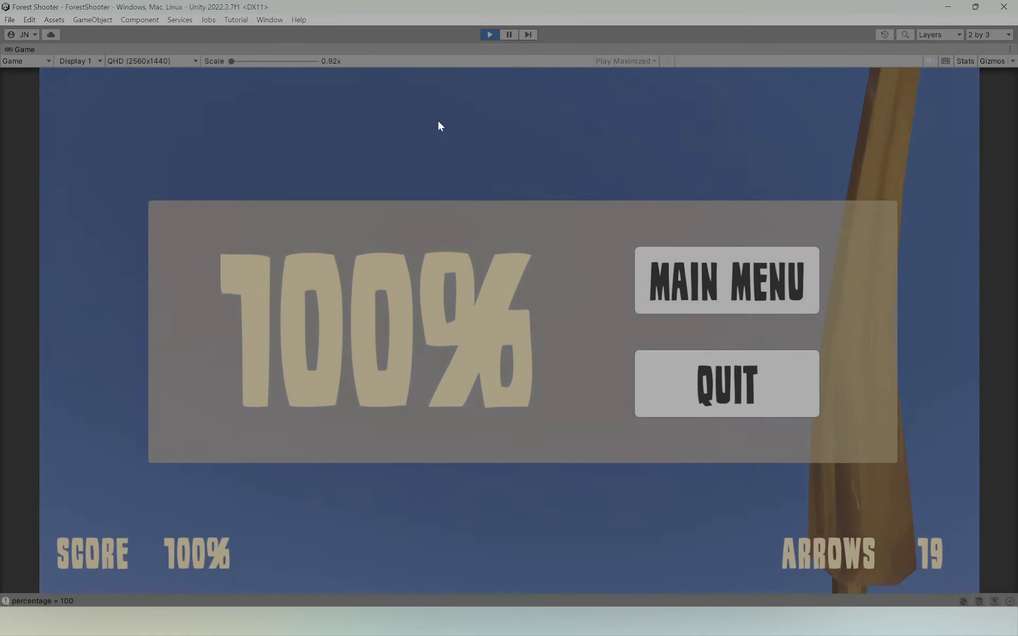
{"action": "left_click", "coordinate": [493, 35]}
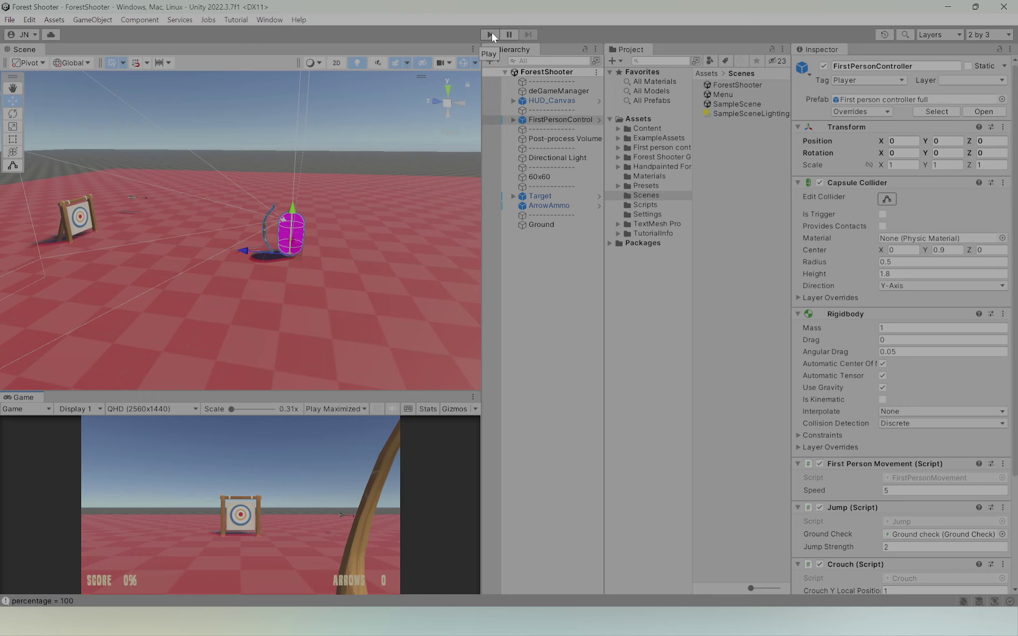
Restart the game and test jumping, shooting and picking up arrows around the target until the round ends
{"action": "left_click", "coordinate": [489, 34]}
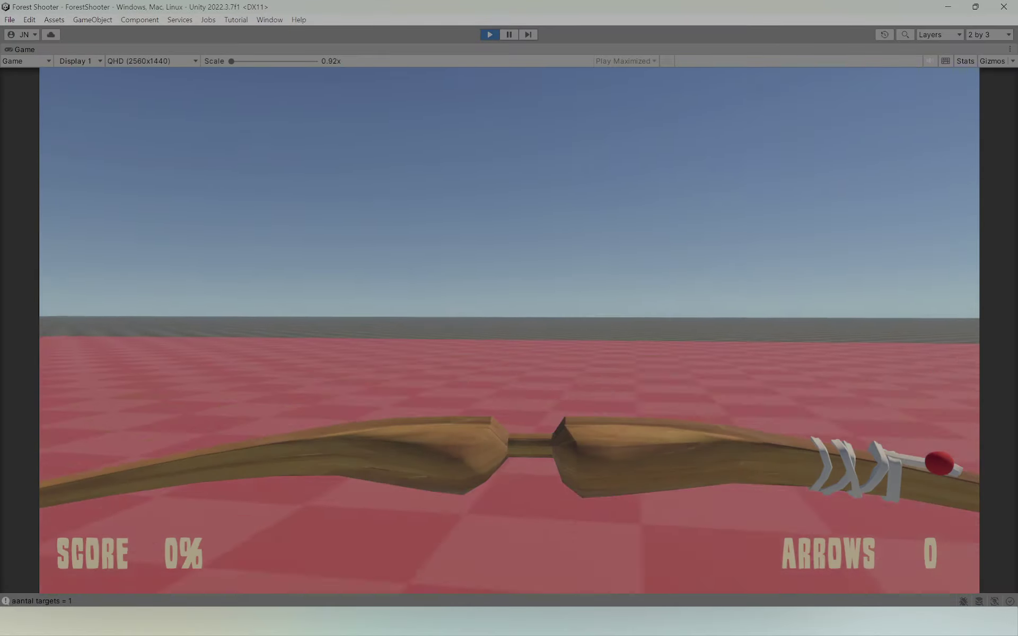
{"action": "key", "text": "space"}
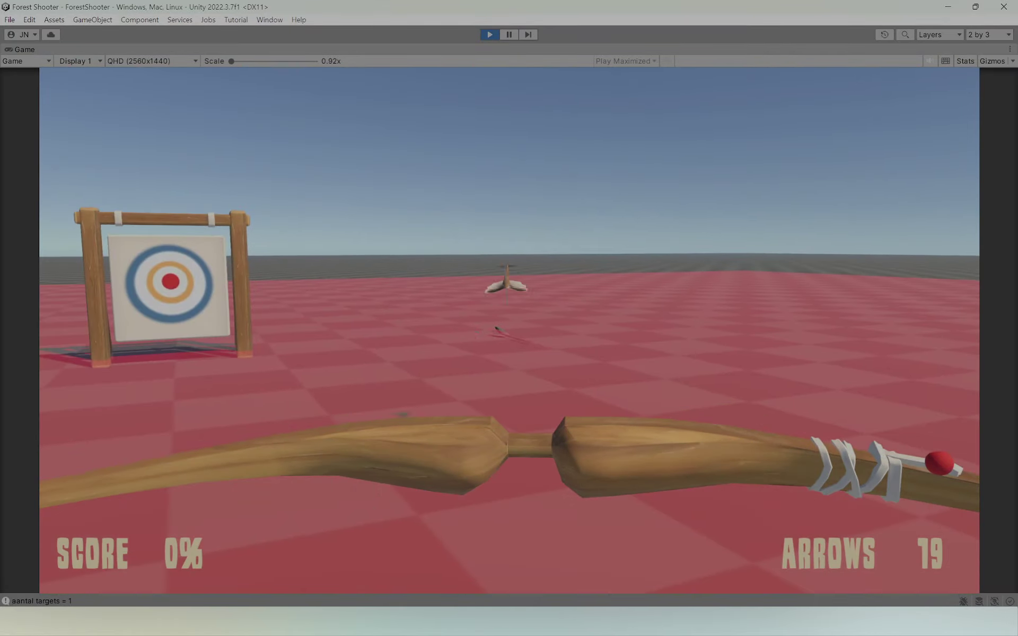
{"action": "key", "text": "space"}
{"action": "key", "text": "space"}
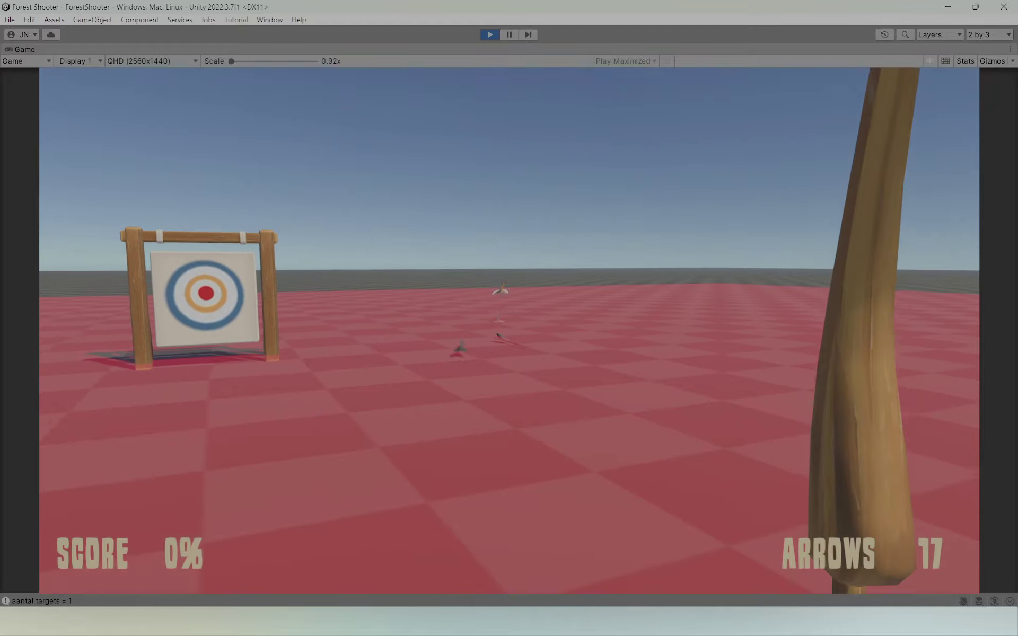
{"action": "key", "text": "w"}
{"action": "key", "text": "w"}
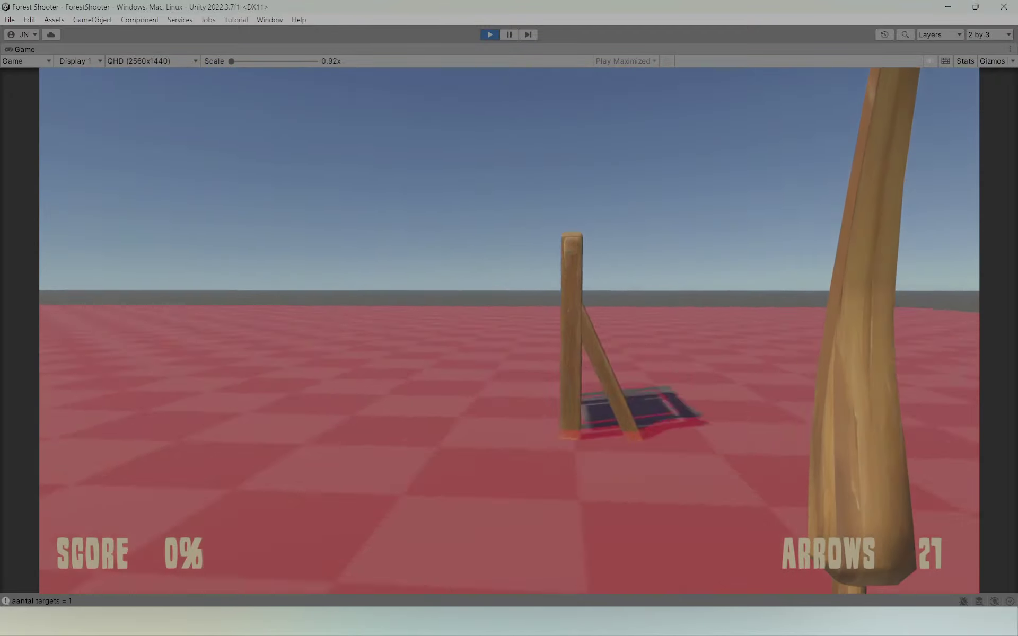
{"action": "key", "text": "s"}
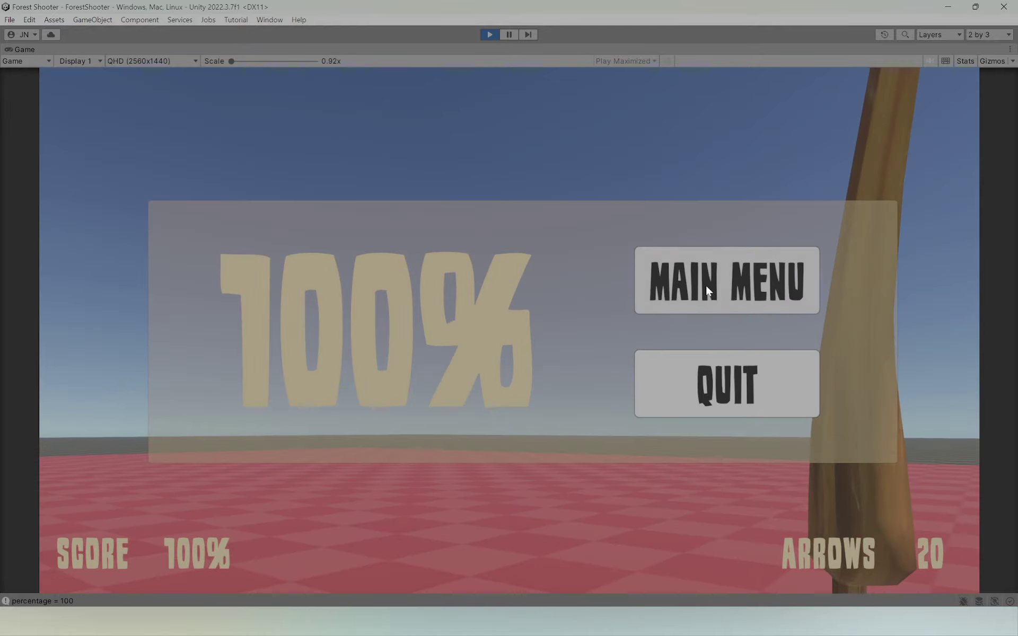
Test the Main Menu option on the score screen and stop the game
{"action": "left_click", "coordinate": [729, 289]}
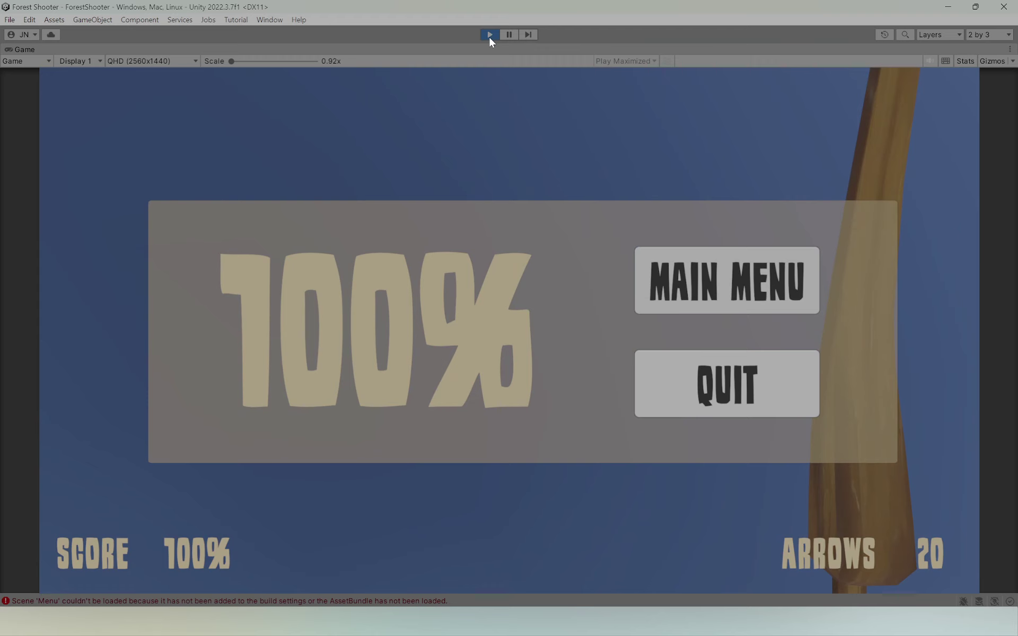
{"action": "left_click", "coordinate": [488, 35]}
Review the scene-loading errors in the Console, clear the log and close the Console
{"action": "left_click", "coordinate": [184, 602]}
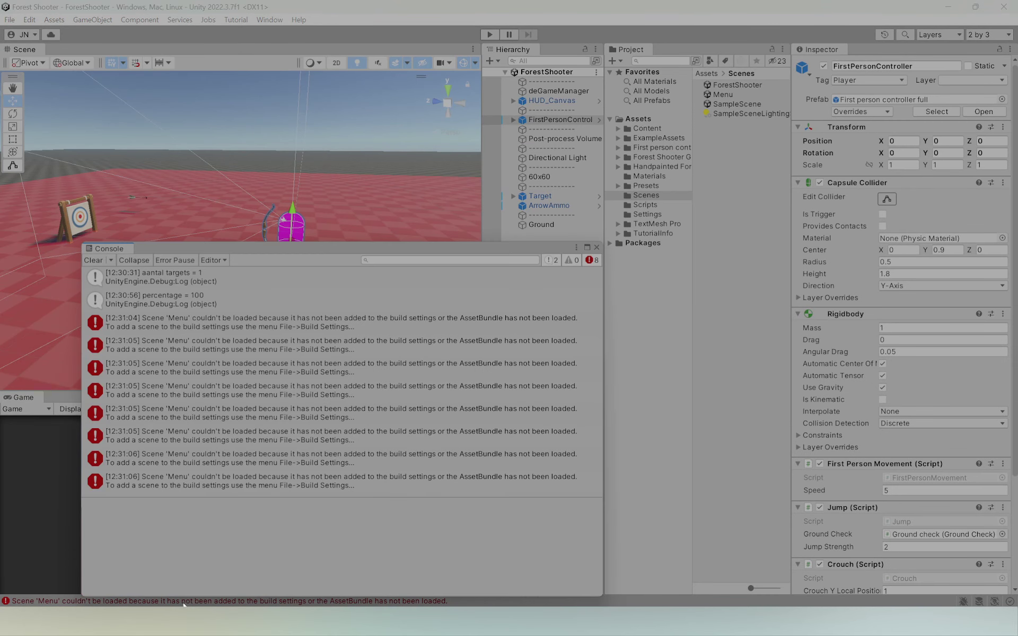
{"action": "left_click", "coordinate": [92, 260]}
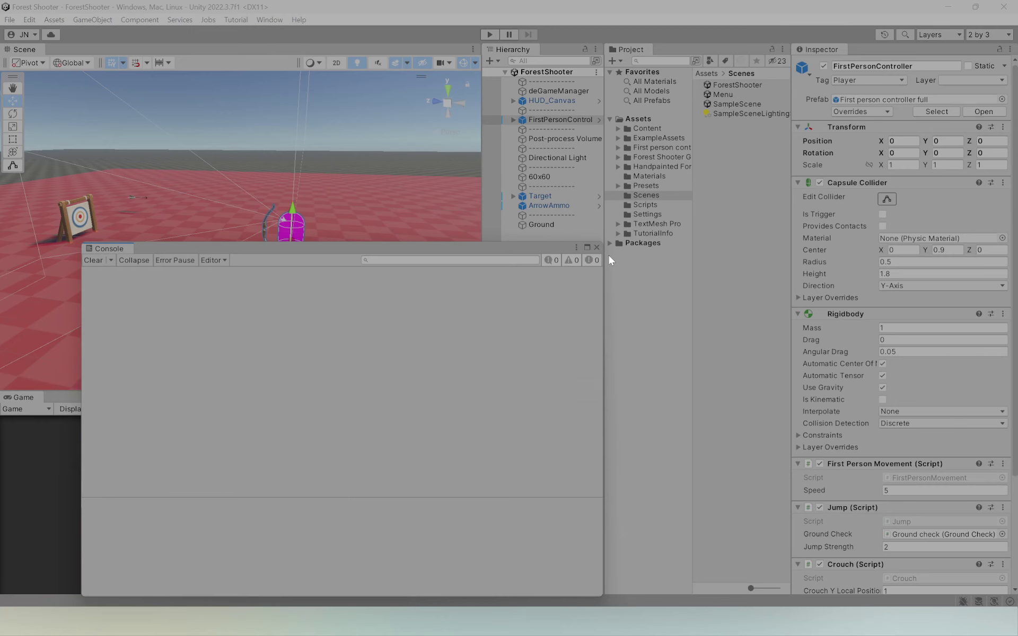
{"action": "left_click", "coordinate": [596, 247]}
Deselect the player and look over the full red play area in the Scene view
{"action": "left_click_drag", "start_coordinate": [370, 257], "coordinate": [293, 251], "text": "alt"}
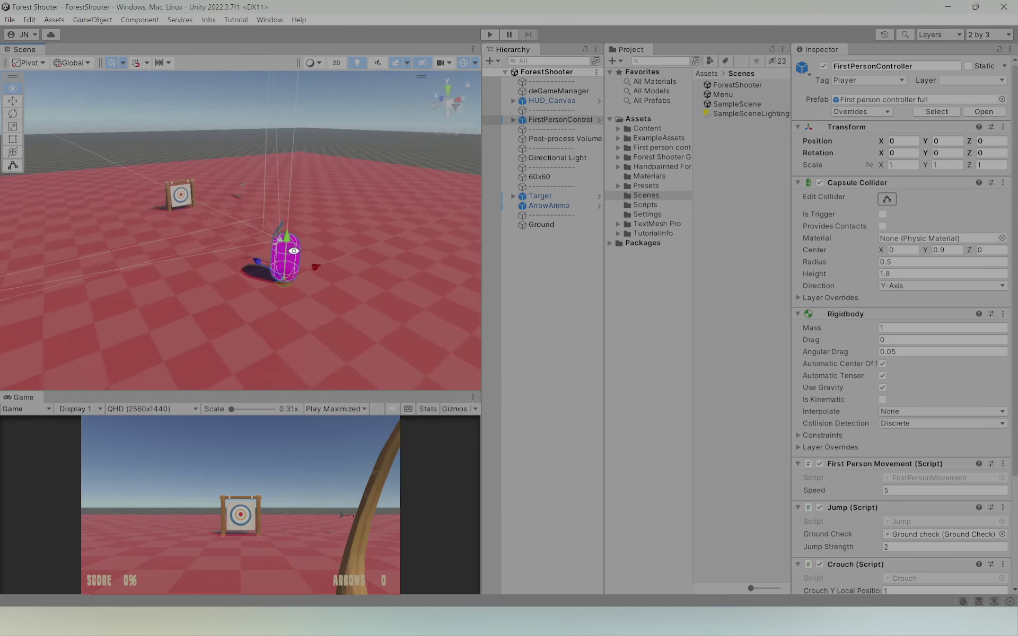
{"action": "left_click", "coordinate": [585, 279]}
{"action": "scroll", "coordinate": [288, 224], "scroll_direction": "down", "scroll_amount": 5}
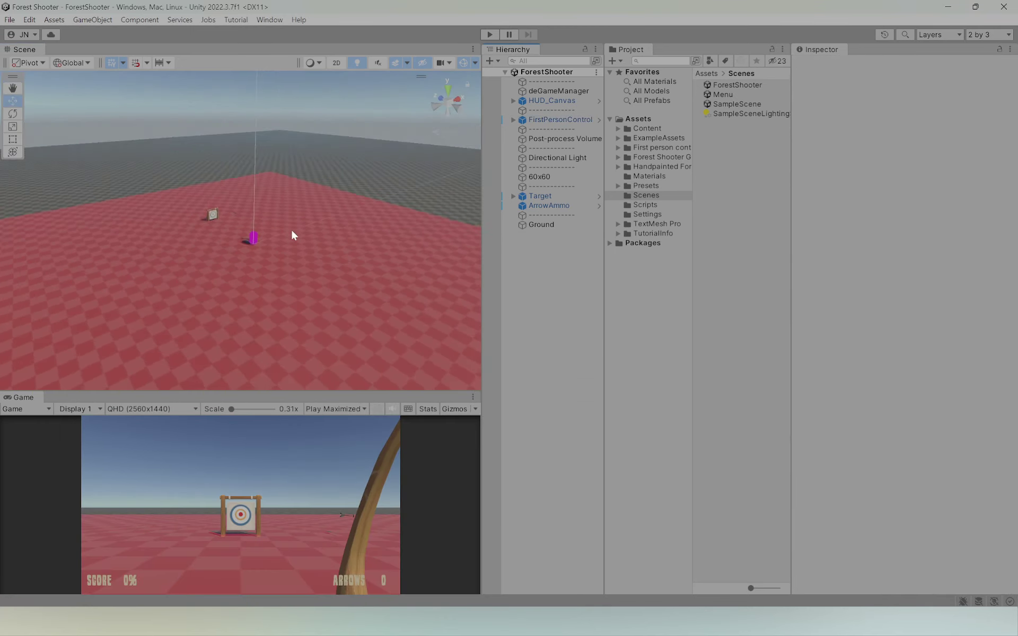
{"action": "scroll", "coordinate": [294, 234], "scroll_direction": "down", "scroll_amount": 4}
{"action": "left_click_drag", "start_coordinate": [293, 233], "coordinate": [157, 214], "text": "alt"}
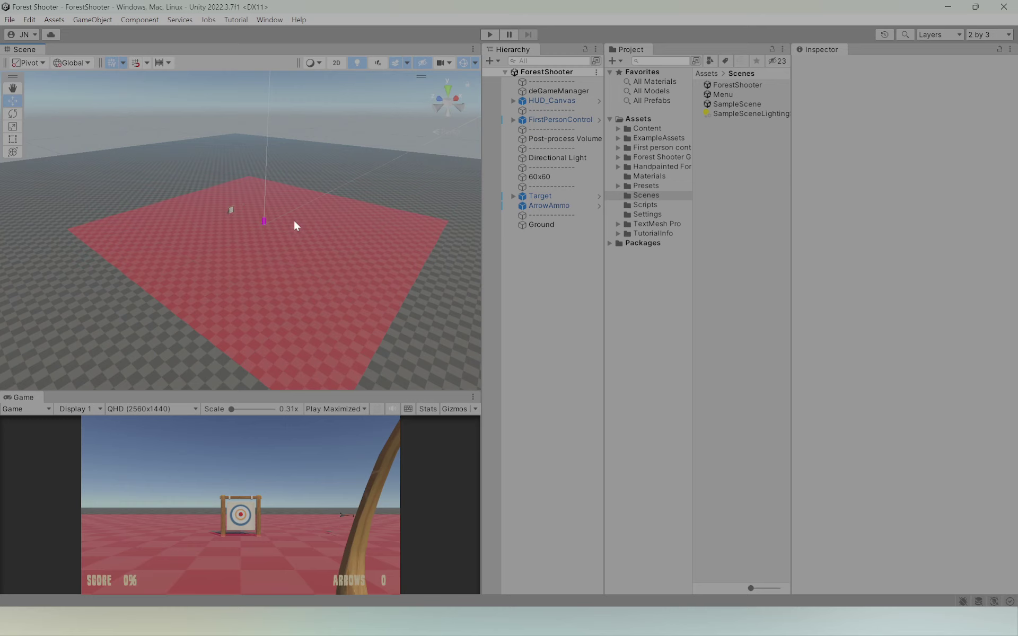
{"action": "left_click_drag", "start_coordinate": [348, 216], "coordinate": [388, 156], "text": "alt"}
Inspect the component settings of the deGameManager and HUD_Canvas objects
{"action": "left_click", "coordinate": [576, 92]}
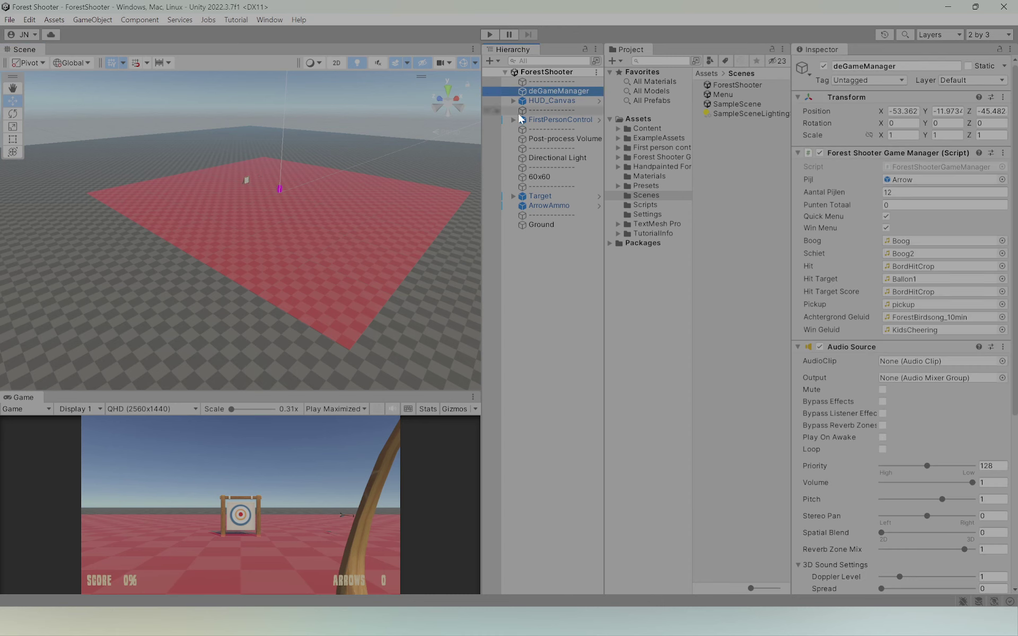
{"action": "left_click", "coordinate": [549, 101]}
{"action": "middle_click_drag", "start_coordinate": [307, 279], "coordinate": [296, 322]}
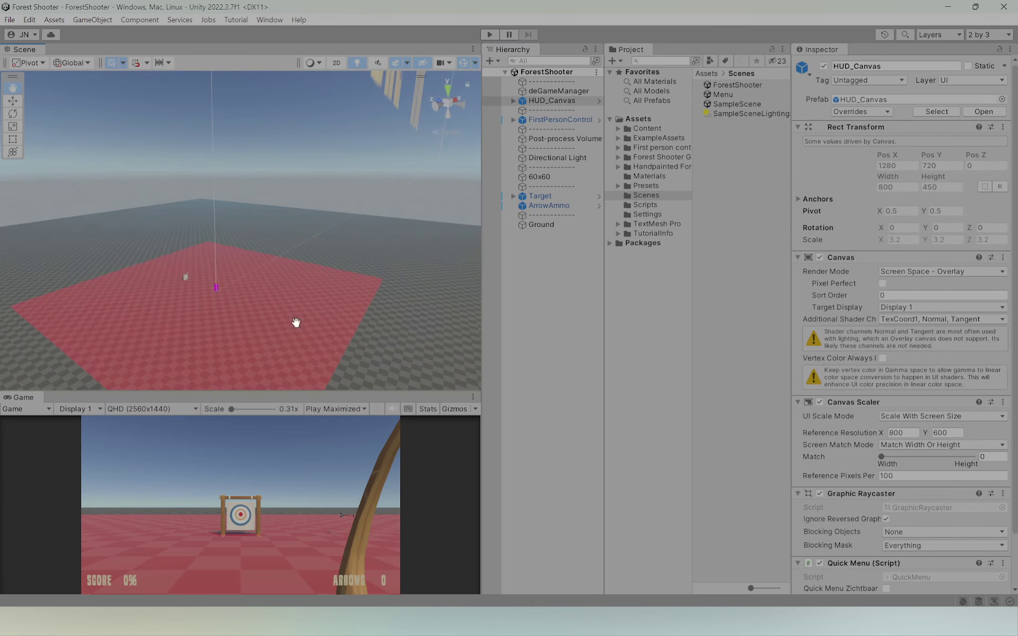
{"action": "right_click_drag", "start_coordinate": [296, 322], "coordinate": [318, 230]}
{"action": "right_click_drag", "start_coordinate": [366, 256], "coordinate": [295, 385]}
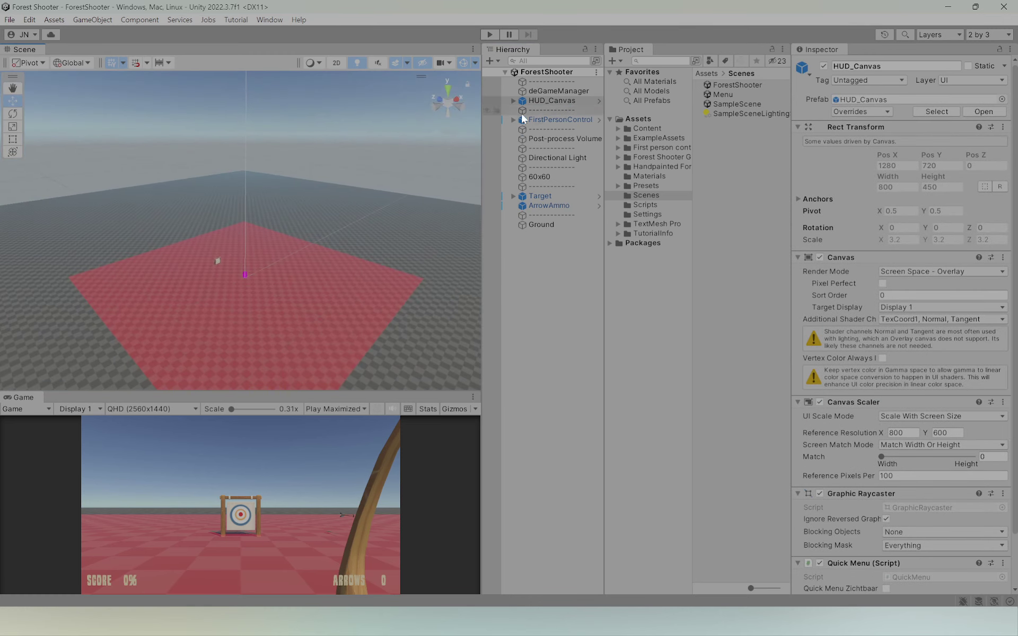
Expand the FirstPersonController hierarchy and examine its Bow object up close beside the player capsule
{"action": "double_click", "coordinate": [556, 120]}
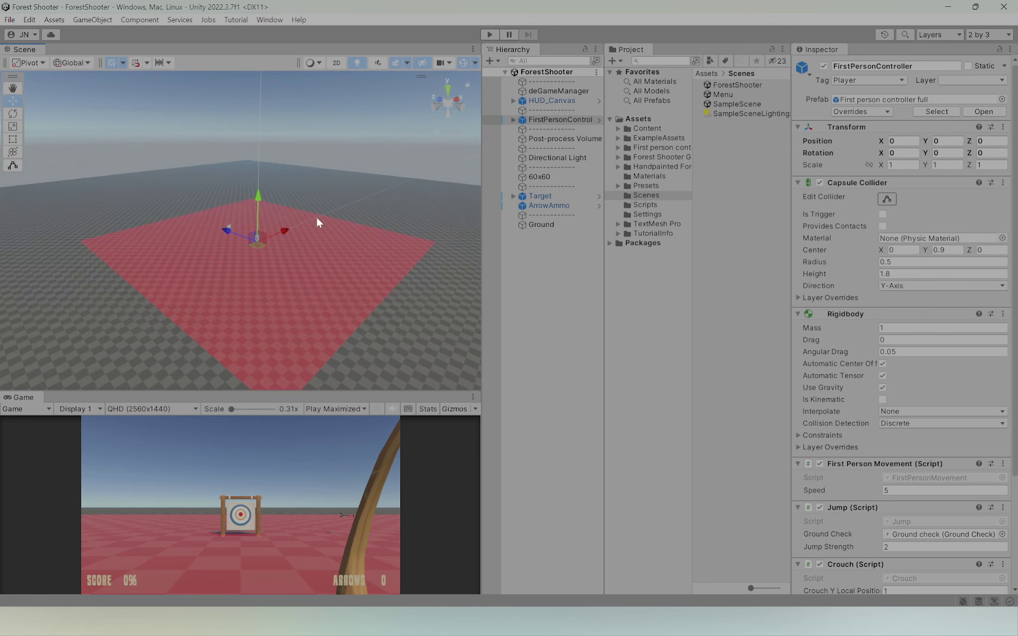
{"action": "left_click", "coordinate": [513, 119]}
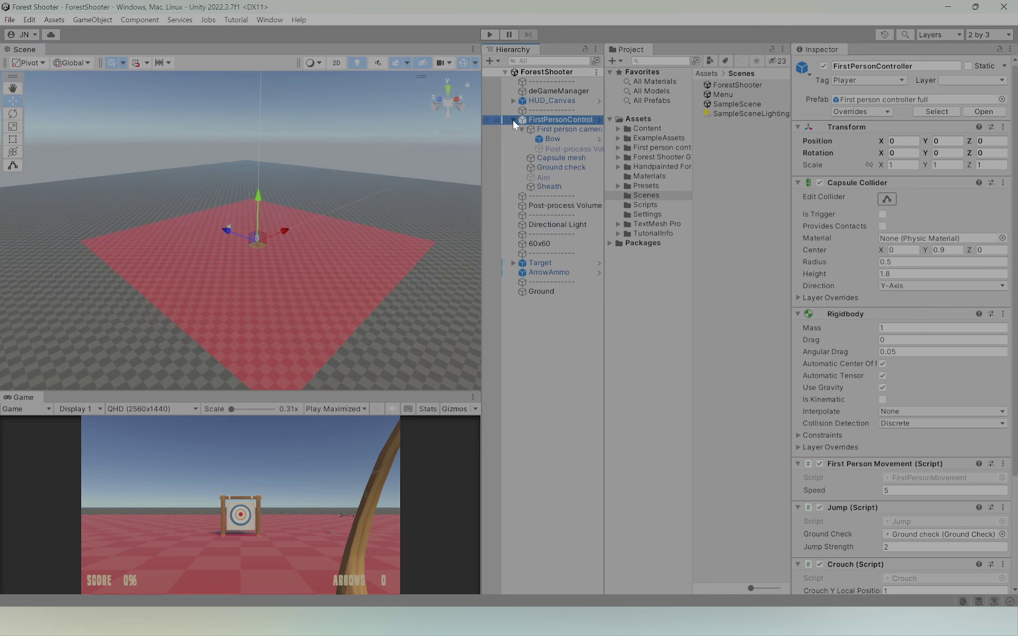
{"action": "left_click", "coordinate": [553, 138]}
{"action": "key", "text": "f"}
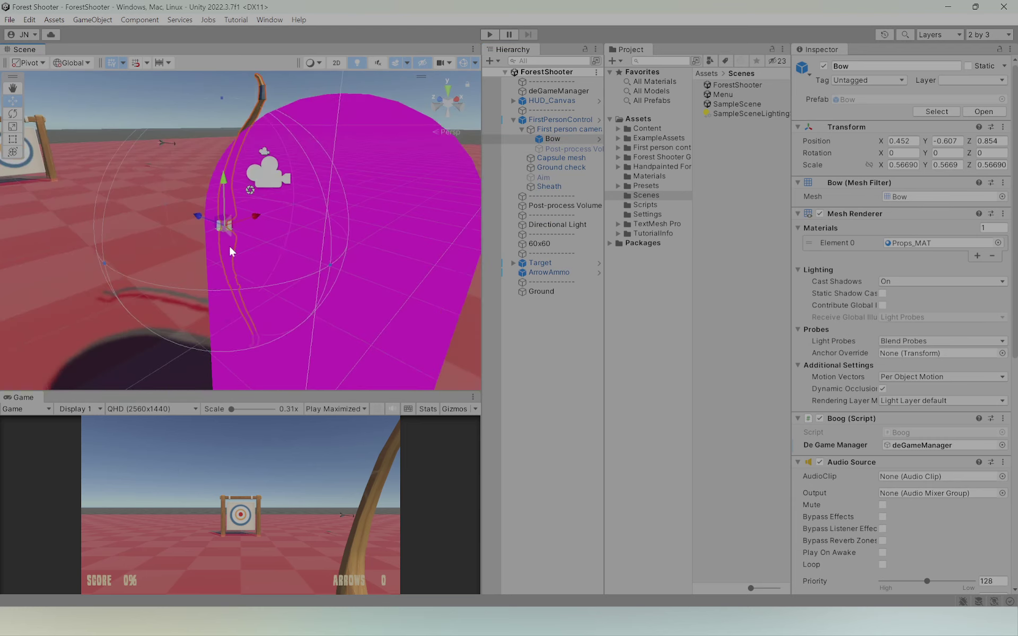
{"action": "left_click_drag", "start_coordinate": [230, 249], "coordinate": [469, 197], "text": "alt"}
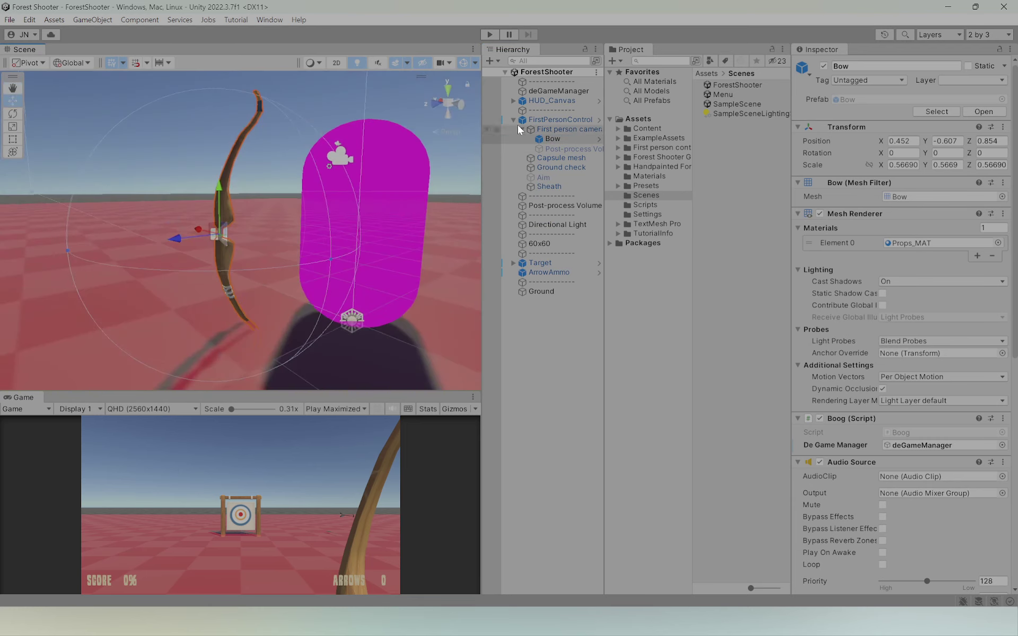
Inspect the Post-process Volume and the Directional Light, focusing the Scene view on each
{"action": "left_click", "coordinate": [543, 207]}
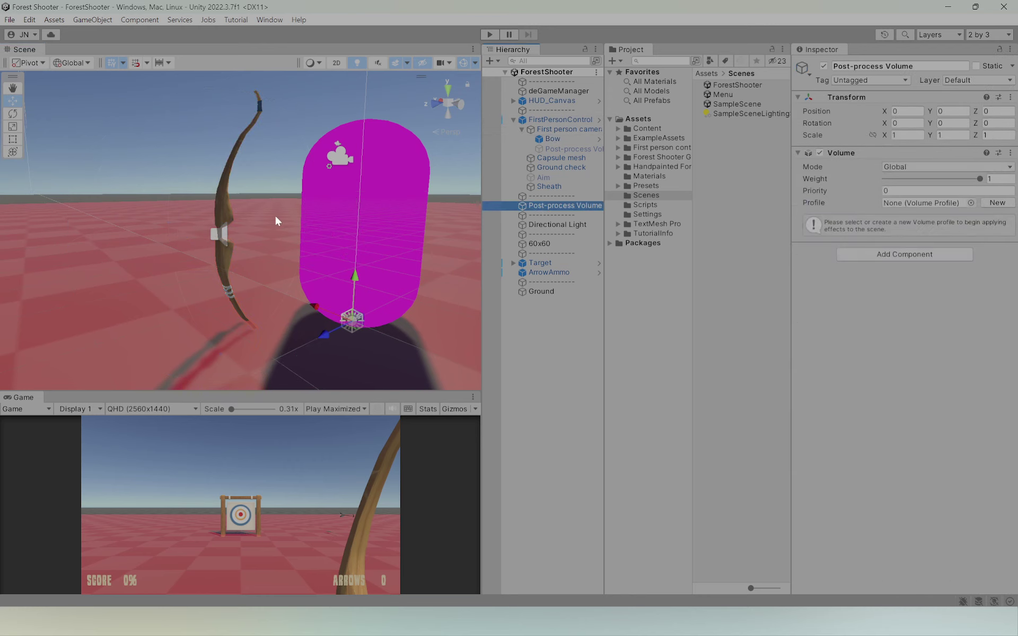
{"action": "key", "text": "f"}
{"action": "left_click", "coordinate": [520, 224]}
{"action": "key", "text": "f"}
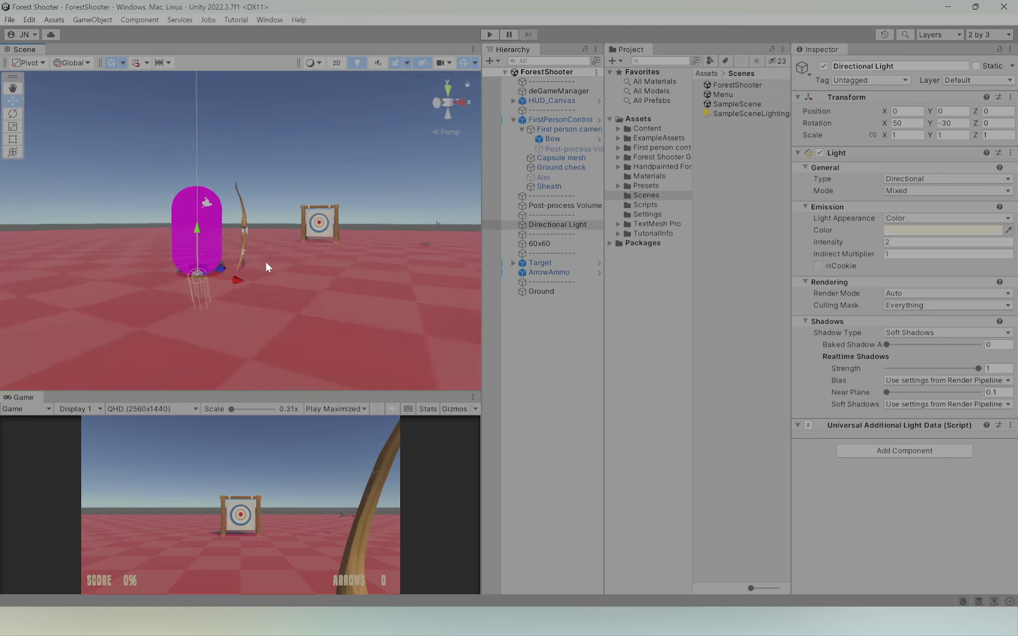
Try rotating the Directional Light in the scene, and undo the rotation
{"action": "key", "text": "e"}
{"action": "left_click_drag", "start_coordinate": [209, 245], "coordinate": [274, 194]}
{"action": "key", "text": "ctrl+z"}
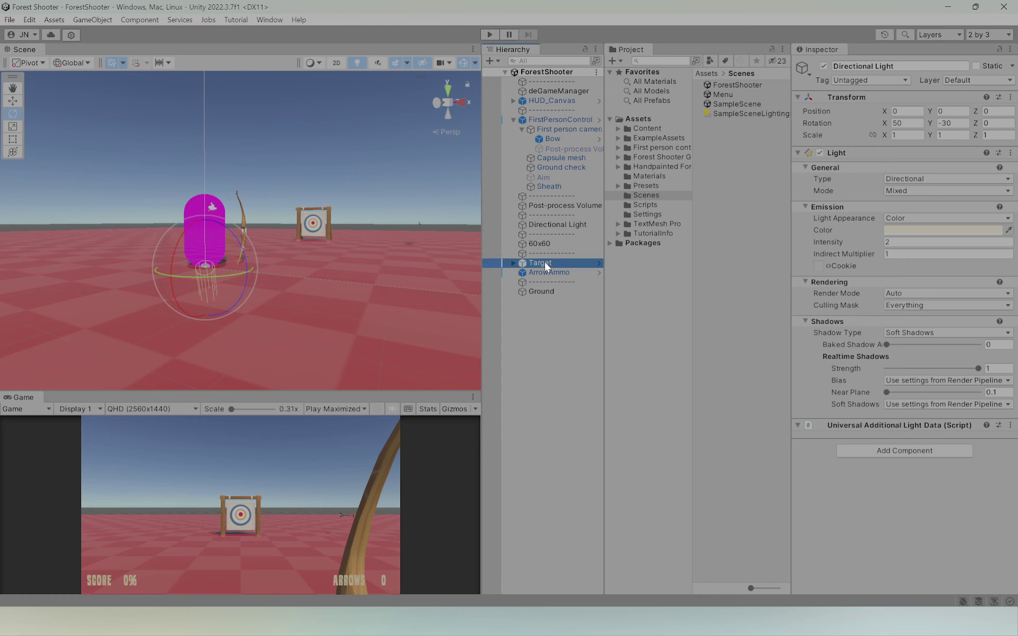
Focus on the Target object and expand it to inspect its child Target board
{"action": "key", "text": "f"}
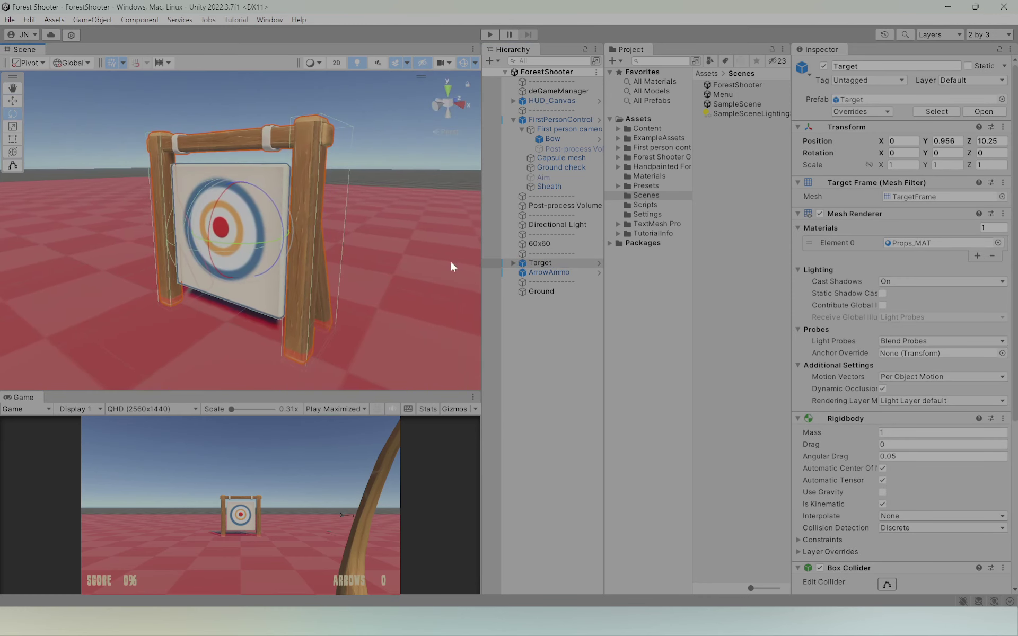
{"action": "left_click", "coordinate": [513, 262]}
{"action": "left_click", "coordinate": [554, 272]}
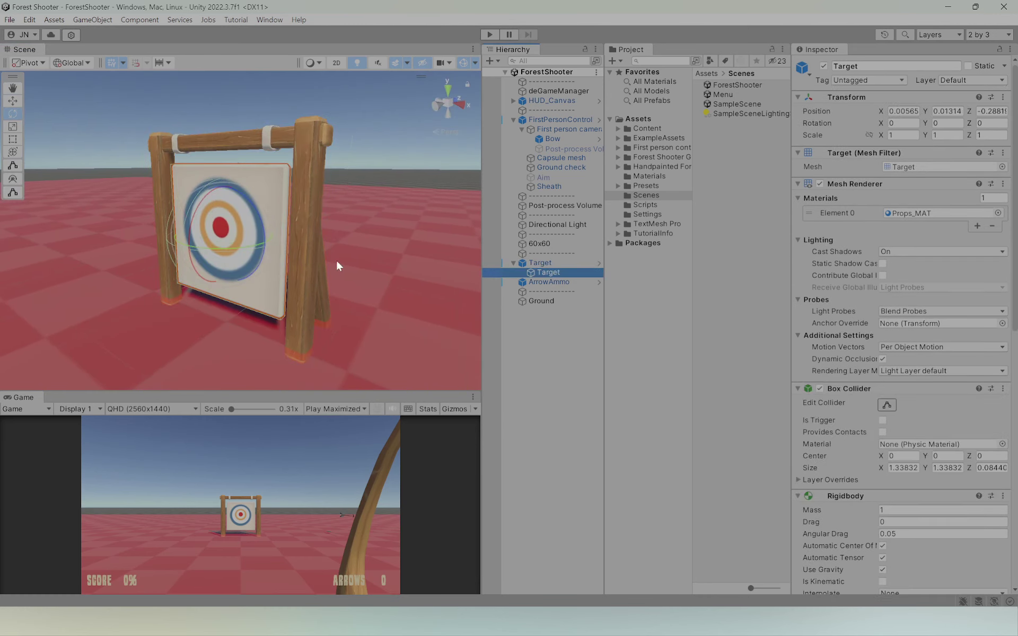
Try moving the child Target board within its wooden frame, and undo the move
{"action": "key", "text": "w"}
{"action": "left_click_drag", "start_coordinate": [247, 233], "coordinate": [183, 234]}
{"action": "key", "text": "ctrl+z"}
Focus the Scene view on the ArrowAmmo object and collapse the Target hierarchy
{"action": "left_click", "coordinate": [550, 281]}
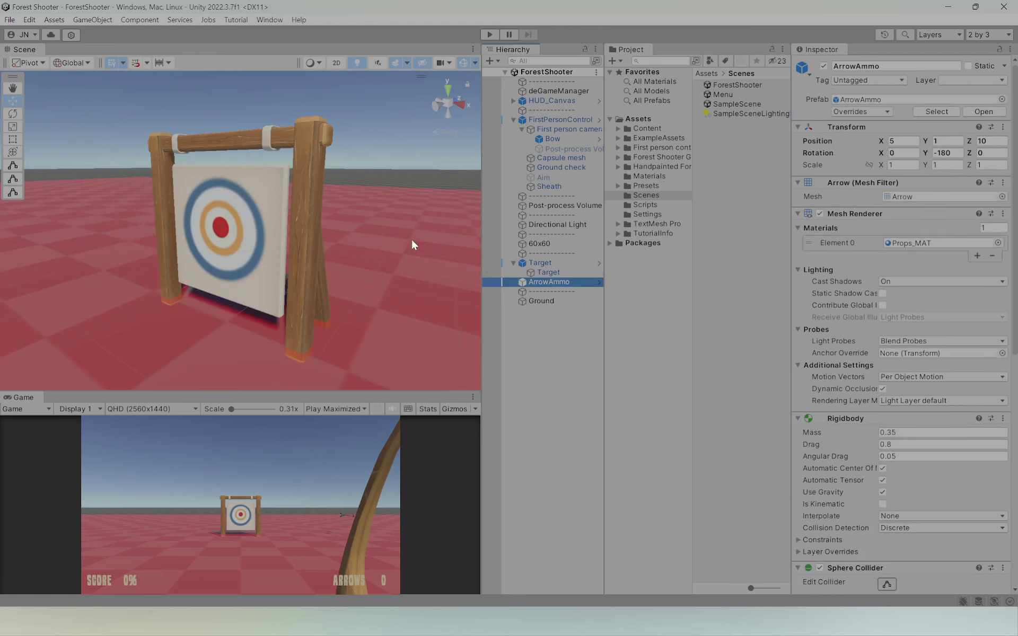
{"action": "key", "text": "f"}
{"action": "mouse_move", "coordinate": [368, 242]}
{"action": "left_mouse_down", "text": "alt"}
{"action": "mouse_move", "coordinate": [157, 228]}
{"action": "mouse_move", "coordinate": [359, 250]}
{"action": "left_mouse_up", "text": "alt"}
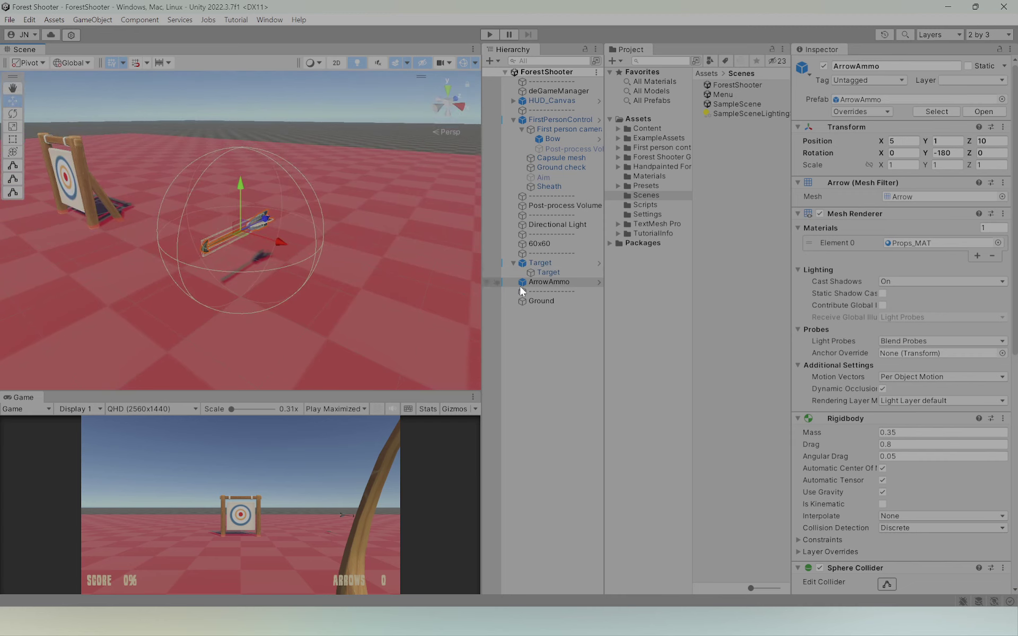
{"action": "scroll", "coordinate": [470, 273], "scroll_direction": "down", "scroll_amount": 8}
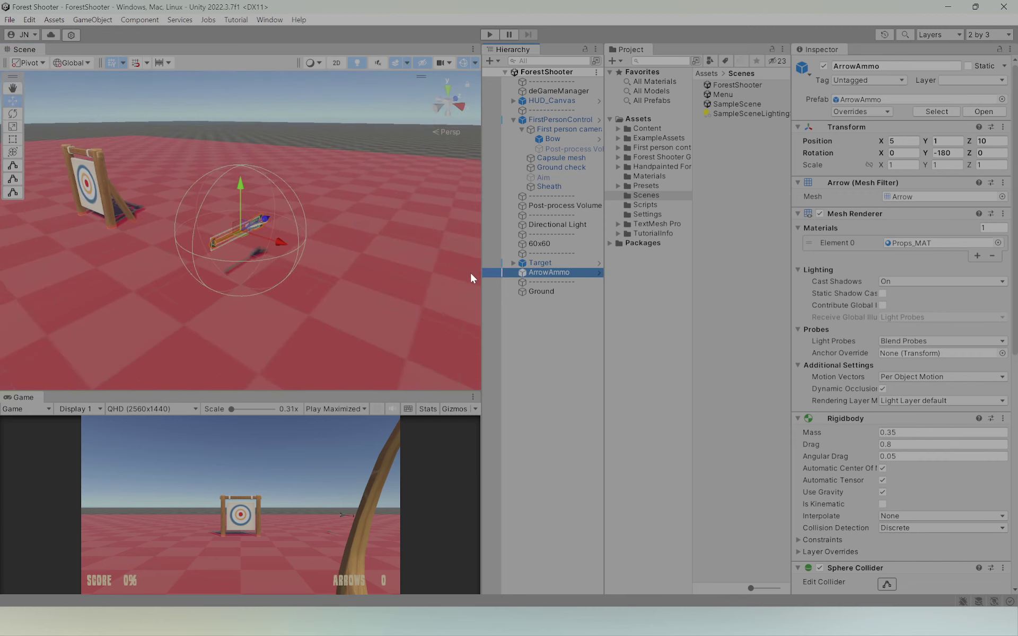
Select the 60x60 play area object and examine its extent around the player and target from several angles
{"action": "scroll", "coordinate": [345, 294], "scroll_direction": "down", "scroll_amount": 5}
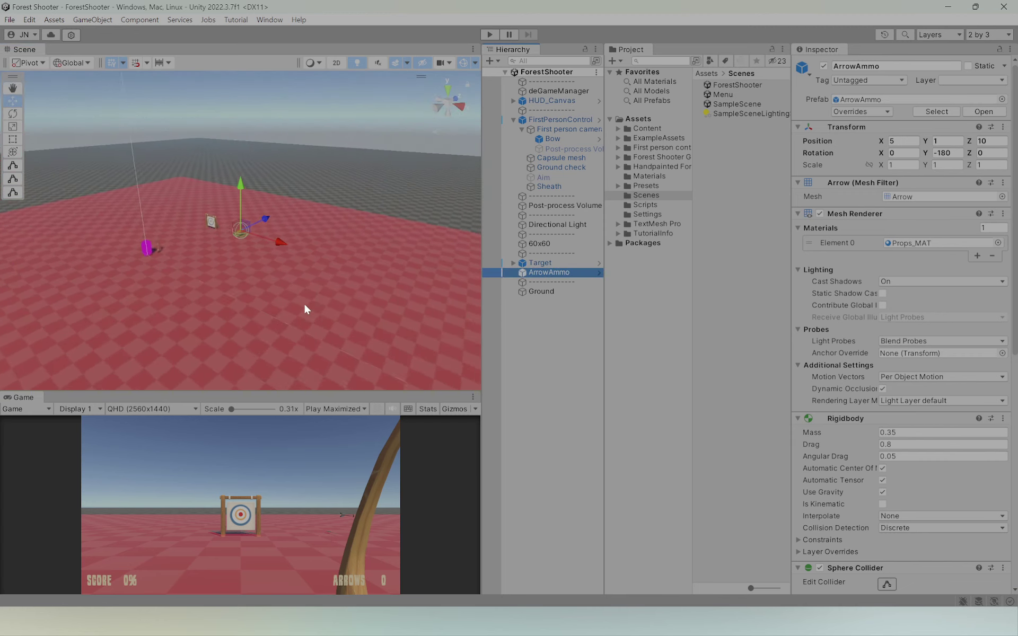
{"action": "middle_click_drag", "start_coordinate": [275, 294], "coordinate": [300, 282]}
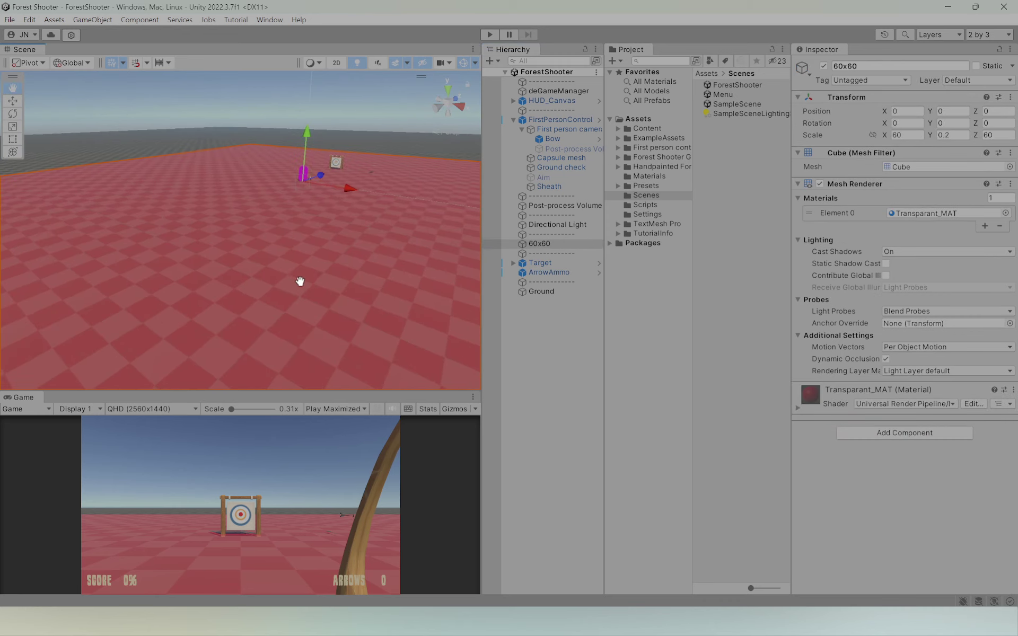
{"action": "key", "text": "f"}
{"action": "scroll", "coordinate": [315, 284], "scroll_direction": "up", "scroll_amount": 6}
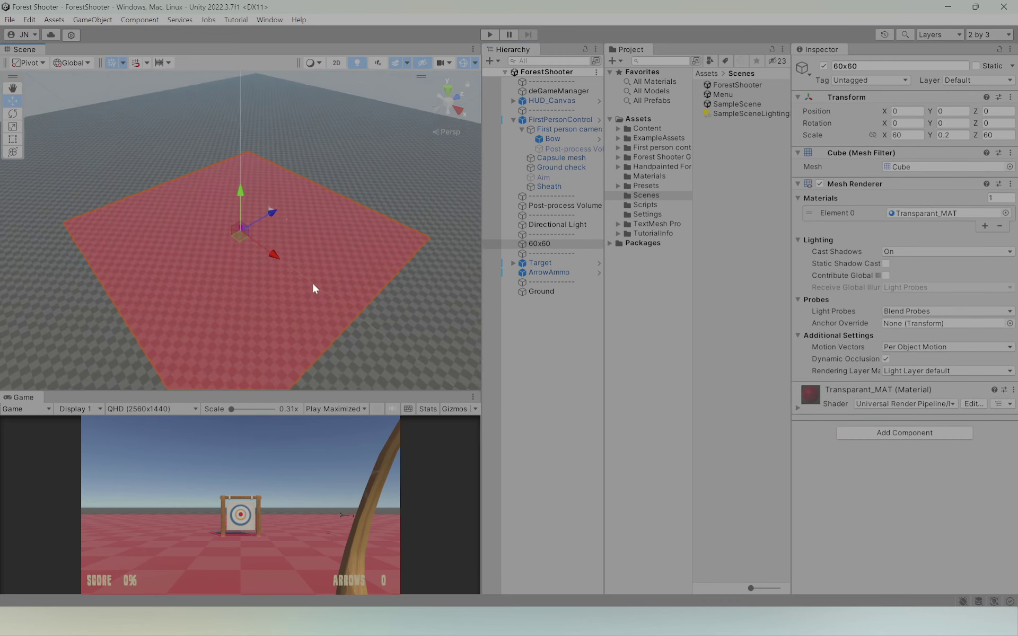
{"action": "middle_click_drag", "start_coordinate": [275, 249], "coordinate": [301, 224]}
{"action": "left_click_drag", "start_coordinate": [301, 225], "coordinate": [291, 248], "text": "alt"}
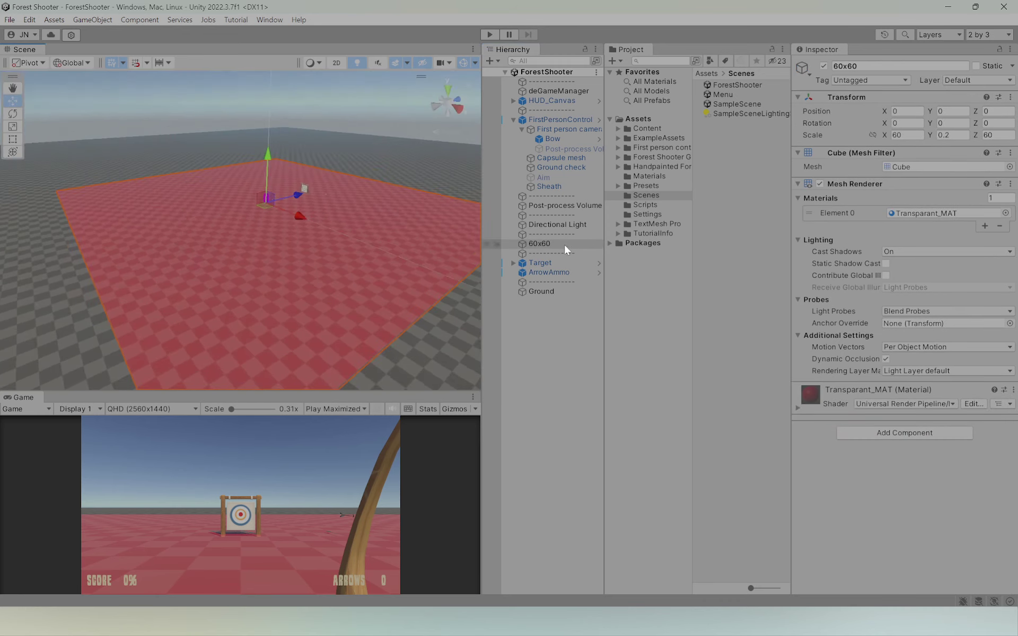
{"action": "left_click_drag", "start_coordinate": [157, 343], "coordinate": [172, 140], "text": "alt"}
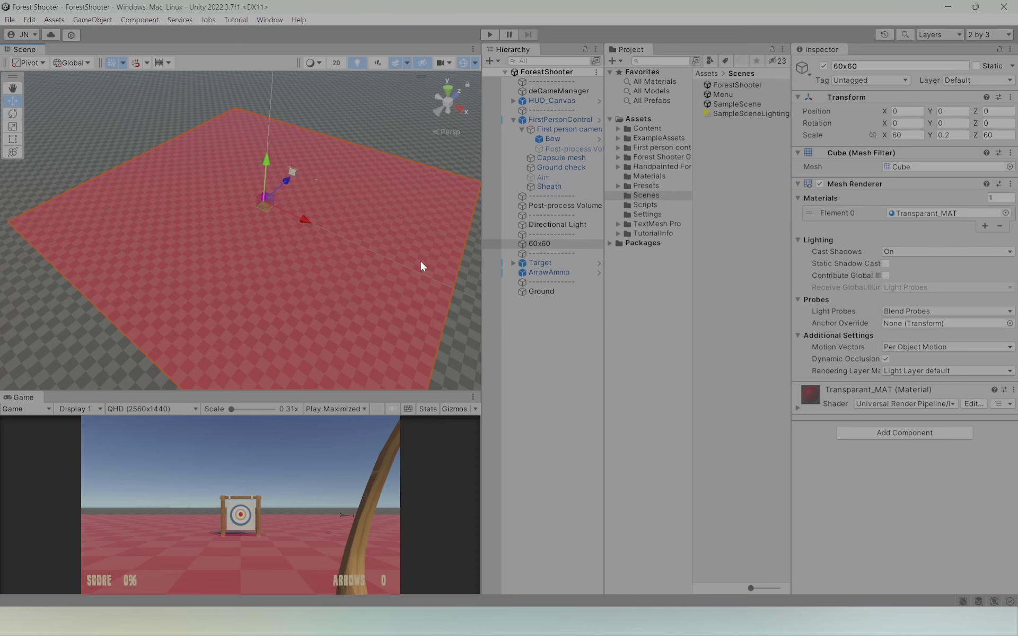
{"action": "left_click_drag", "start_coordinate": [289, 289], "coordinate": [306, 223], "text": "alt"}
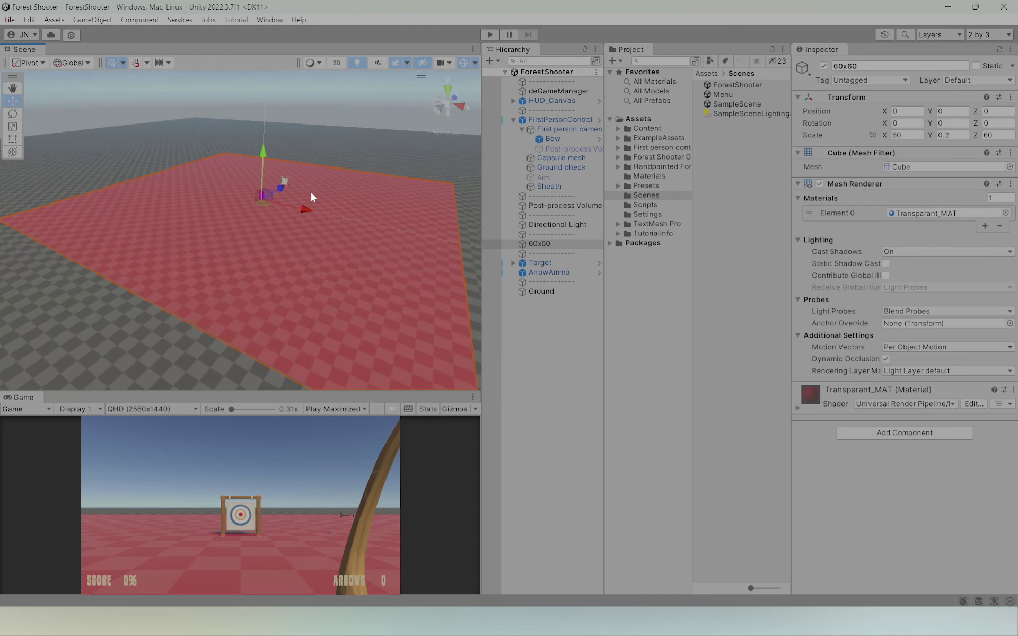
{"action": "scroll", "coordinate": [299, 261], "scroll_direction": "up", "scroll_amount": 8}
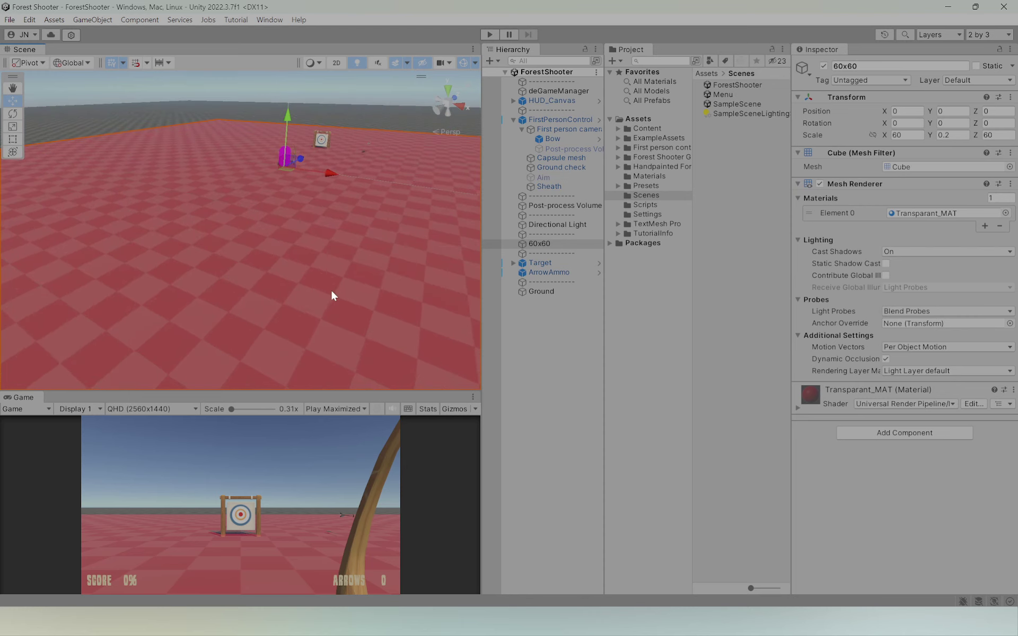
{"action": "scroll", "coordinate": [331, 295], "scroll_direction": "down", "scroll_amount": 5}
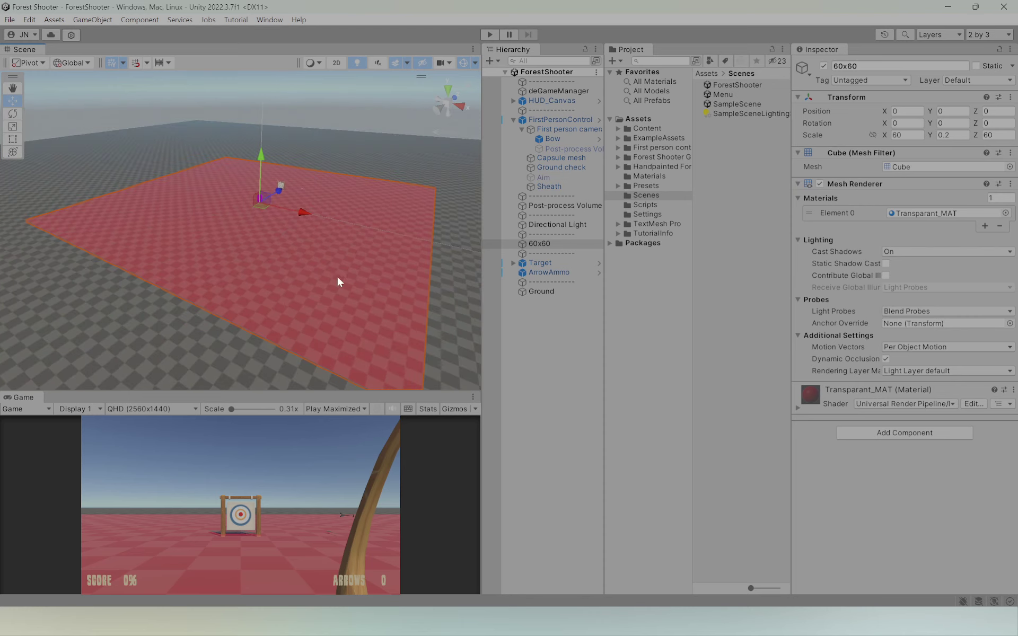
{"action": "left_click_drag", "start_coordinate": [338, 281], "coordinate": [55, 205], "text": "alt"}
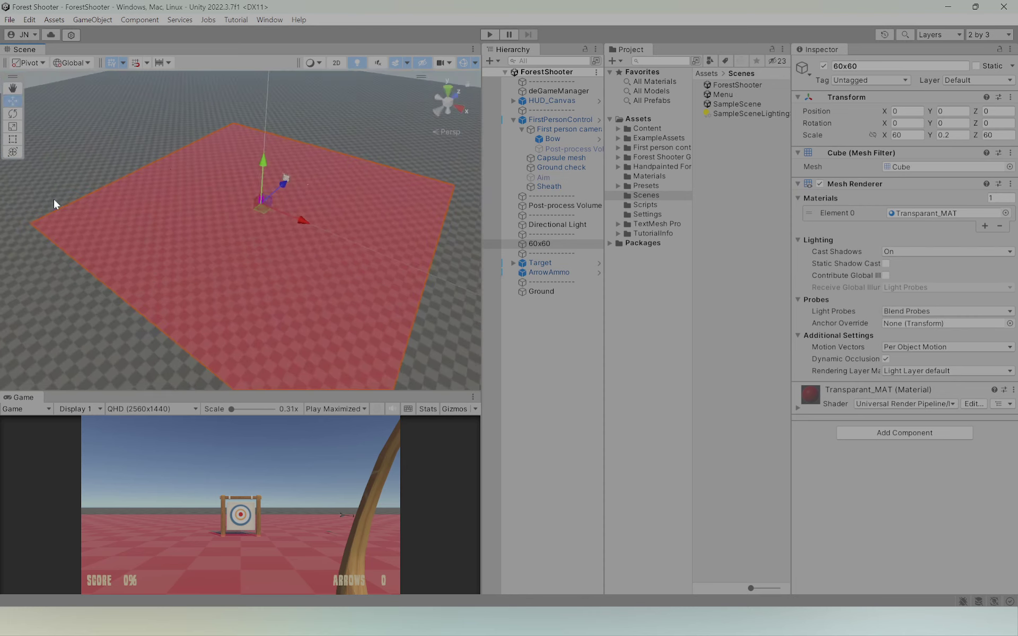
{"action": "left_click_drag", "start_coordinate": [402, 188], "coordinate": [276, 190], "text": "alt"}
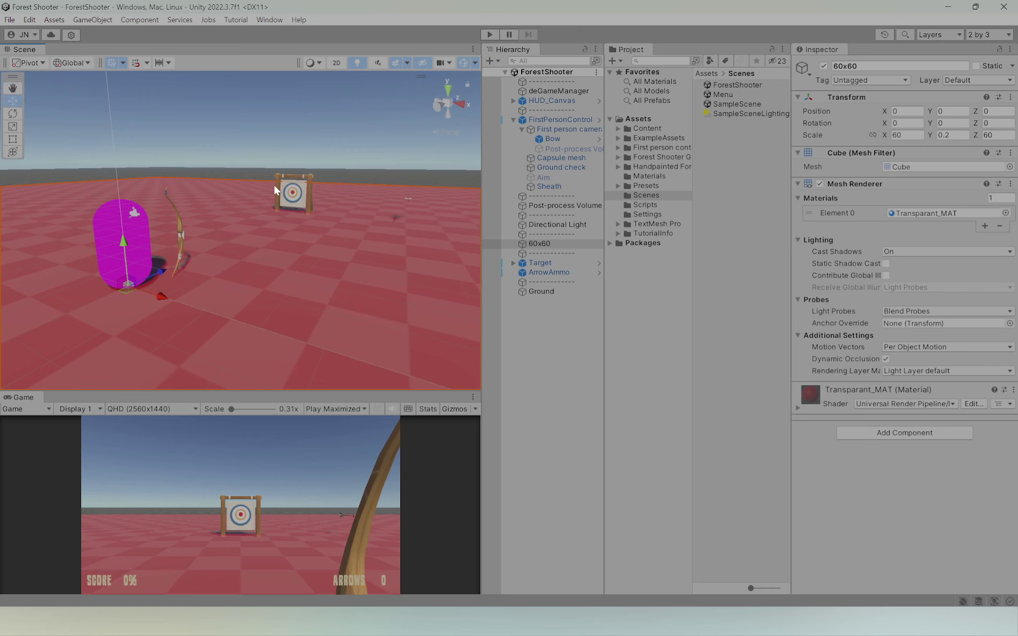
Collapse the FirstPersonController hierarchy and go over the 60x60 and Target objects in the scene
{"action": "left_click", "coordinate": [512, 119]}
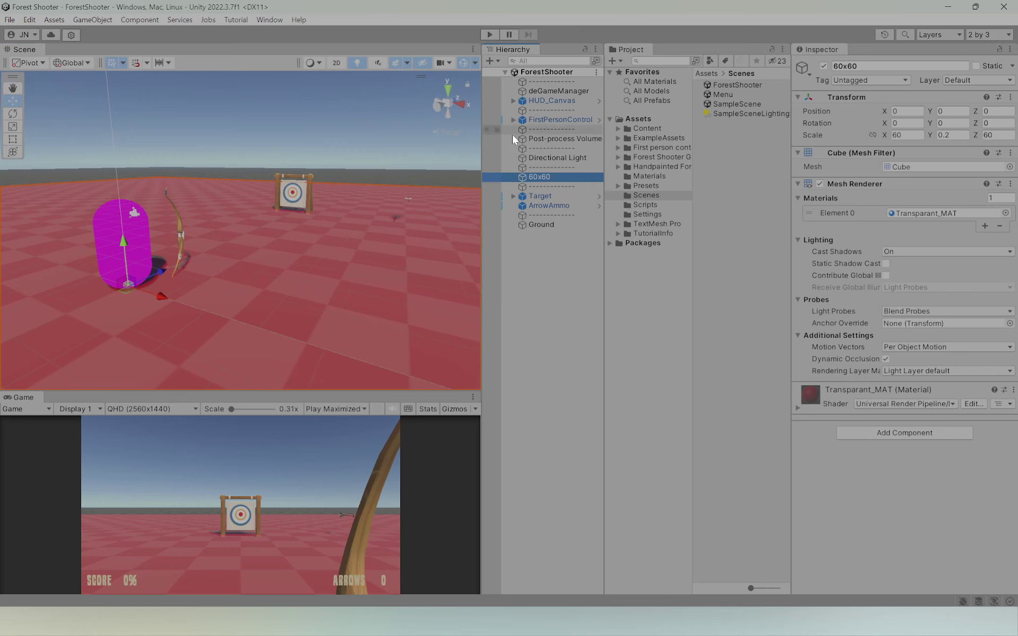
{"action": "left_click", "coordinate": [527, 197]}
{"action": "left_click", "coordinate": [520, 179]}
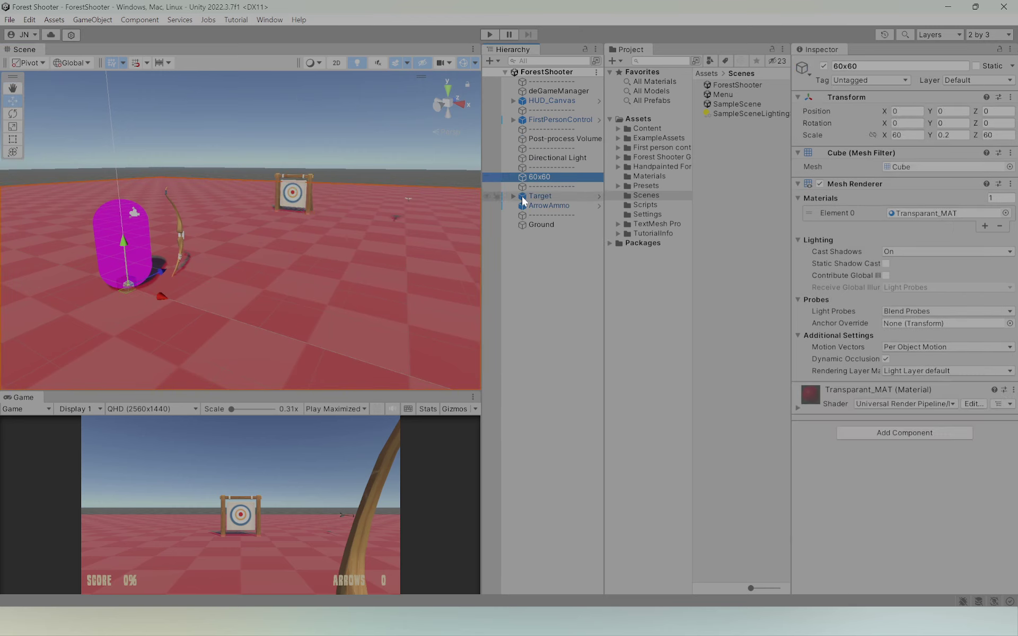
{"action": "left_click", "coordinate": [521, 195]}
{"action": "left_click", "coordinate": [532, 197], "text": "ctrl"}
{"action": "left_click", "coordinate": [554, 177]}
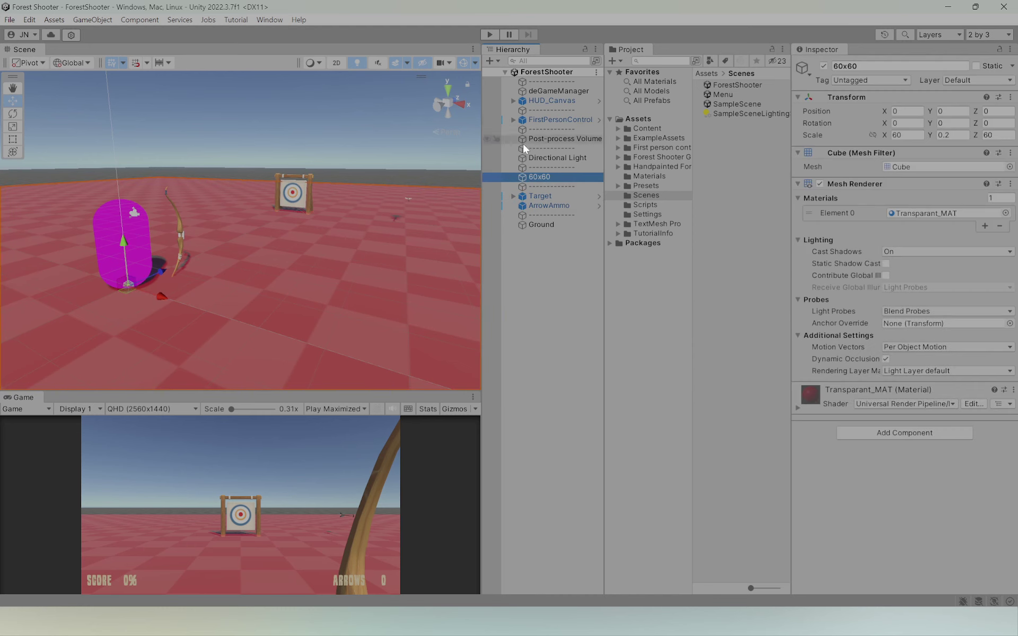
{"action": "right_click_drag", "start_coordinate": [370, 229], "coordinate": [312, 220]}
{"action": "key", "text": "w"}
{"action": "scroll", "coordinate": [356, 232], "scroll_direction": "down", "scroll_amount": 1}
{"action": "left_click", "coordinate": [310, 219]}
{"action": "key", "text": "e"}
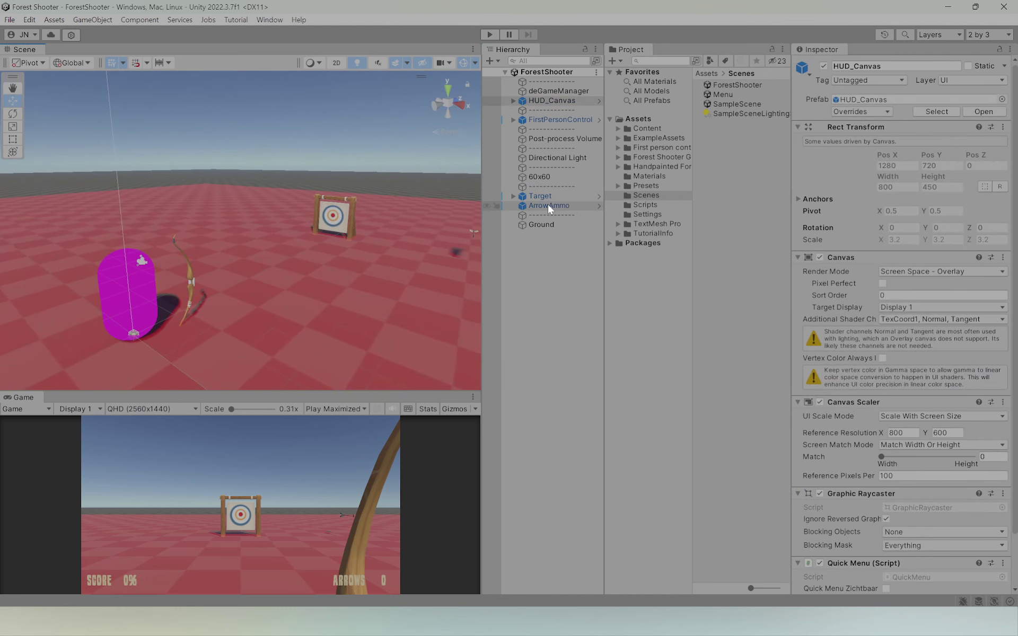
Go over the ArrowAmmo, 60x60, Target and Ground objects in the ForestShooter scene, and clear the selection
{"action": "left_click", "coordinate": [548, 205]}
{"action": "left_click", "coordinate": [543, 175]}
{"action": "left_click", "coordinate": [542, 194]}
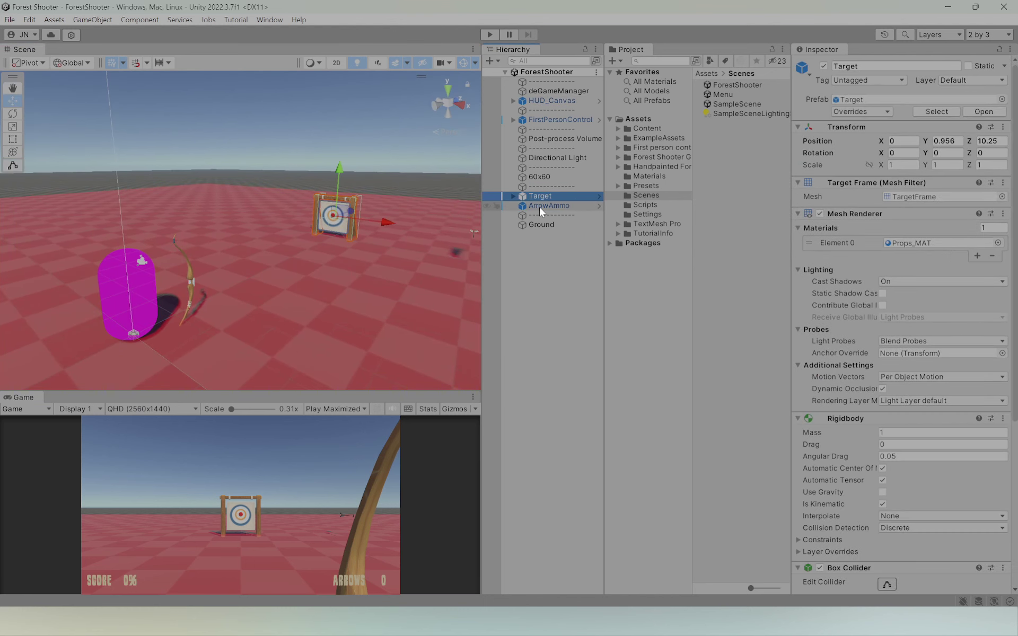
{"action": "left_click", "coordinate": [540, 207]}
{"action": "left_click", "coordinate": [539, 195]}
{"action": "left_click", "coordinate": [539, 224]}
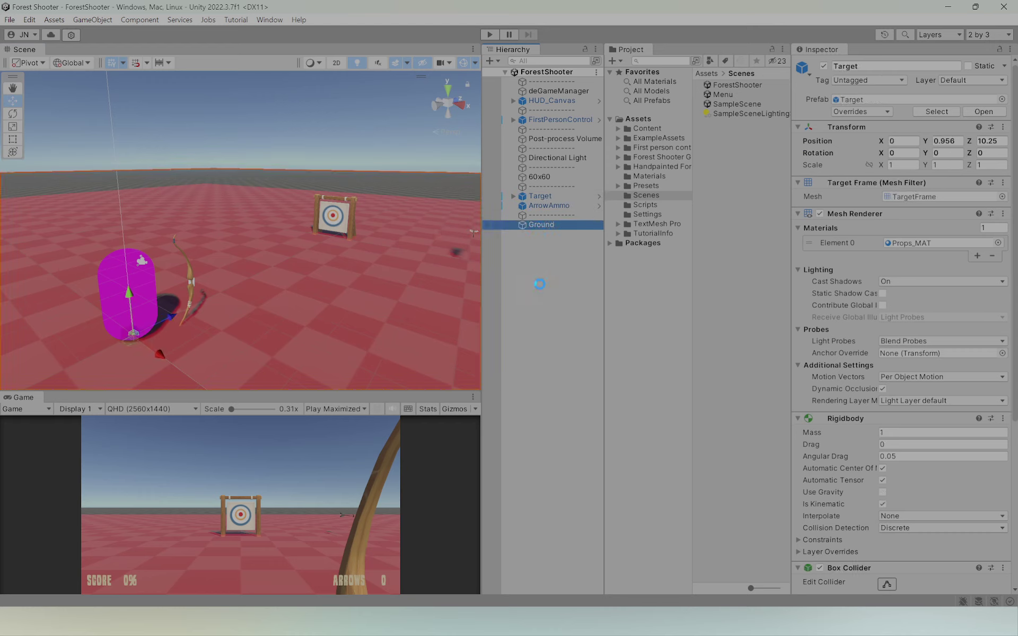
{"action": "left_click", "coordinate": [540, 284]}
{"action": "right_click_drag", "start_coordinate": [374, 230], "coordinate": [360, 232]}
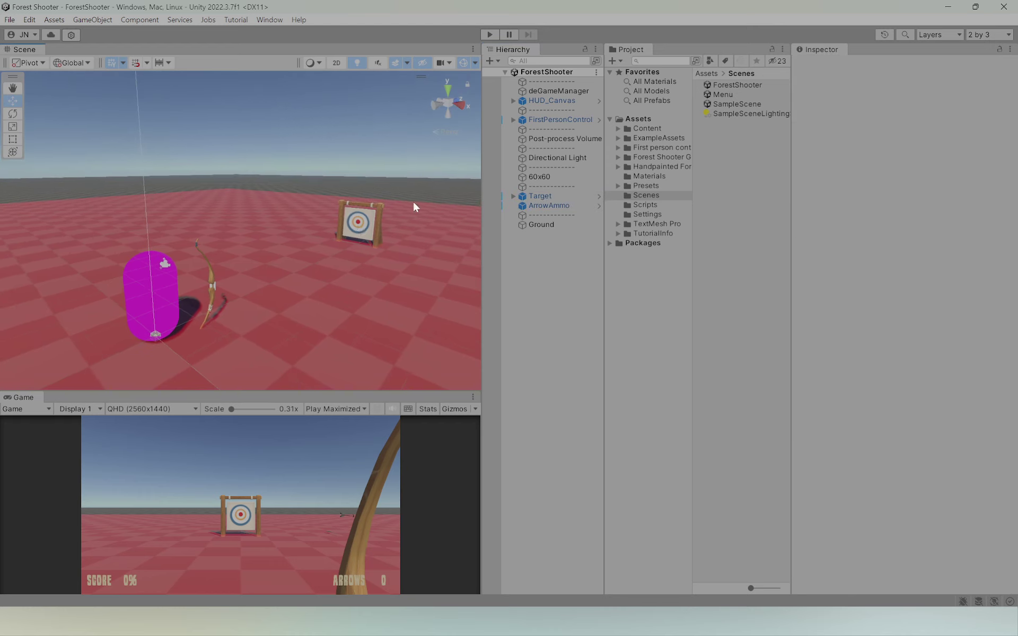
Open the Menu scene and focus the Scene view on Menu_Canvas to examine its title and buttons at an angle
{"action": "double_click", "coordinate": [722, 95]}
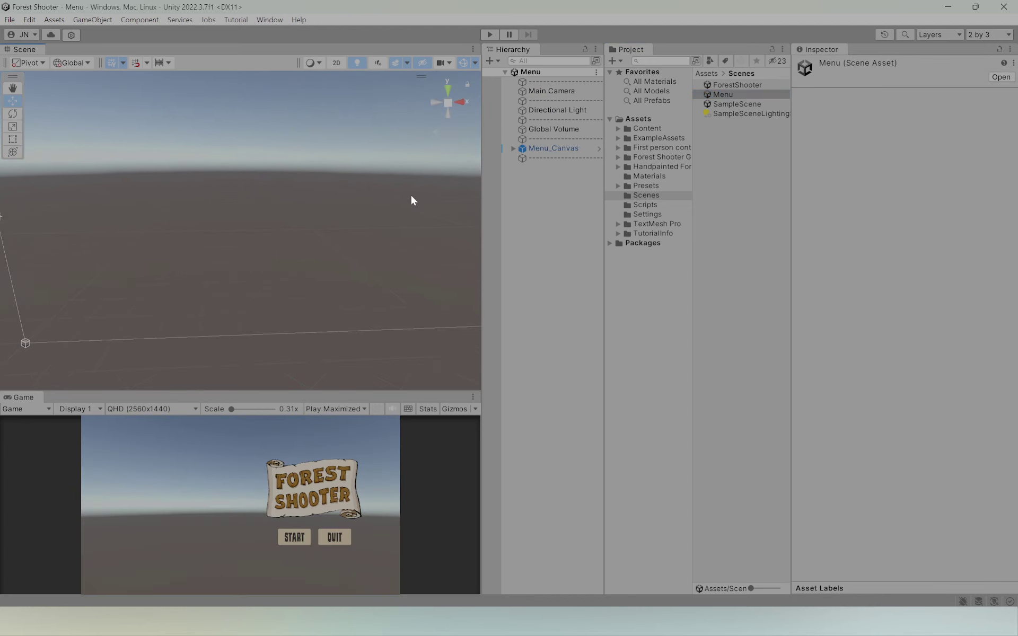
{"action": "left_click", "coordinate": [553, 148]}
{"action": "key", "text": "f"}
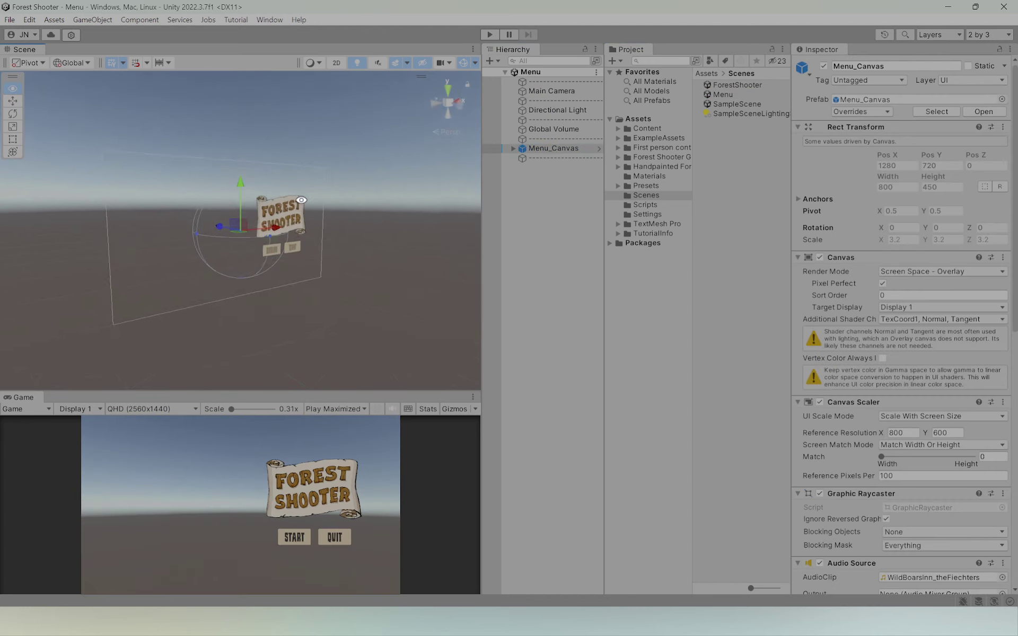
{"action": "left_click_drag", "start_coordinate": [301, 200], "coordinate": [339, 214], "text": "alt"}
{"action": "left_click", "coordinate": [382, 237]}
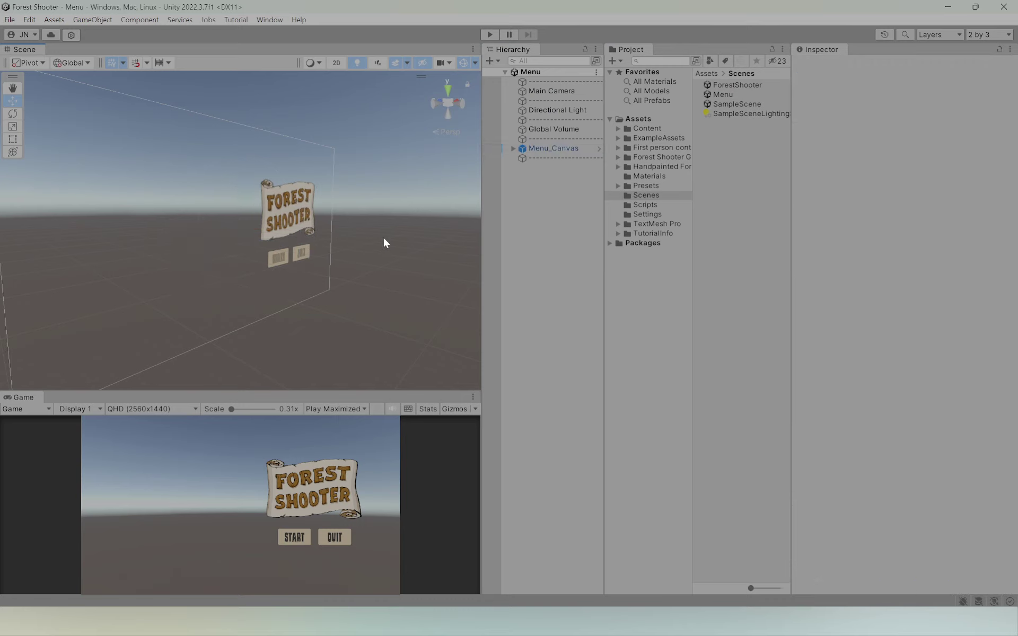